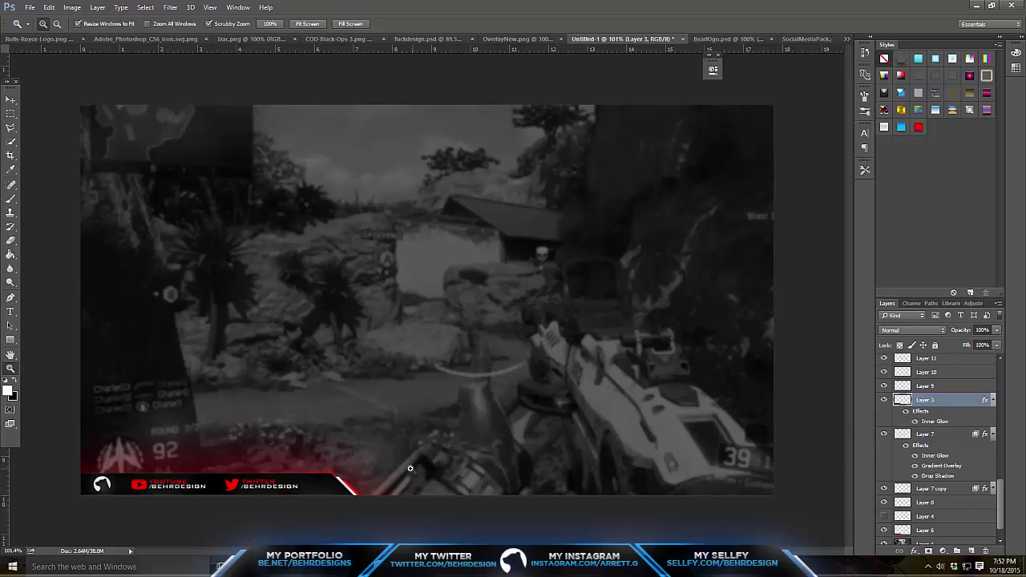
Delete all overlay layers from Bear copy 2 down to Layer 6, keeping Layer 1 and Layer 0.
{"action": "scroll", "coordinate": [929, 401], "scroll_direction": "up", "scroll_amount": 10}
{"action": "left_click", "coordinate": [932, 362]}
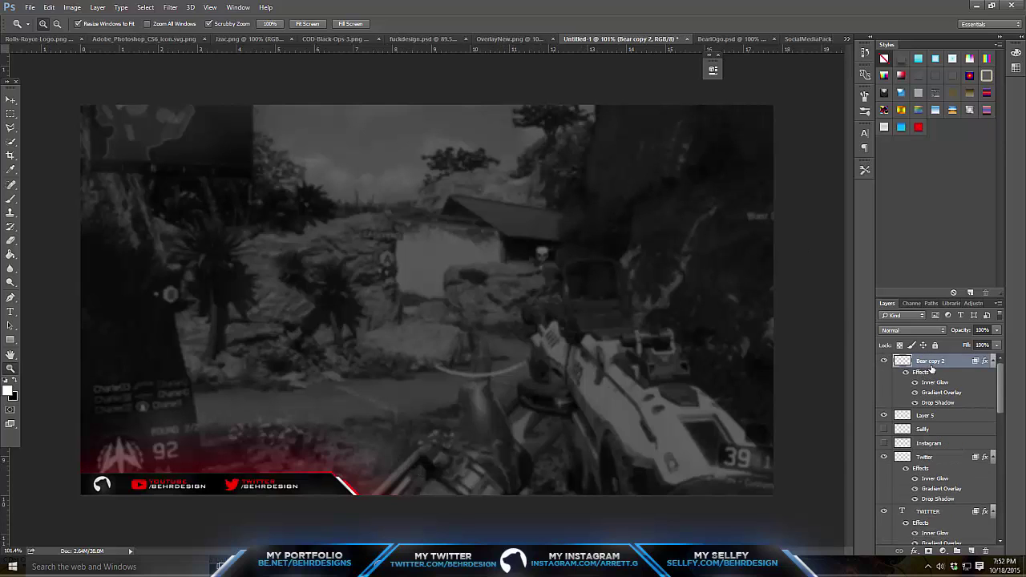
{"action": "scroll", "coordinate": [932, 367], "scroll_direction": "down", "scroll_amount": 10}
{"action": "left_click", "coordinate": [914, 510], "text": "shift"}
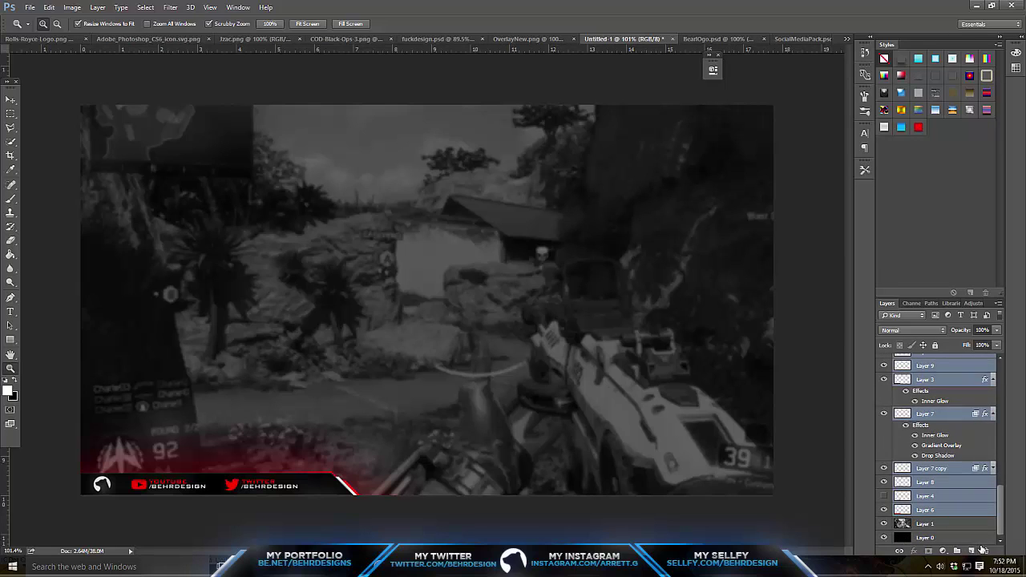
{"action": "left_click", "coordinate": [982, 550]}
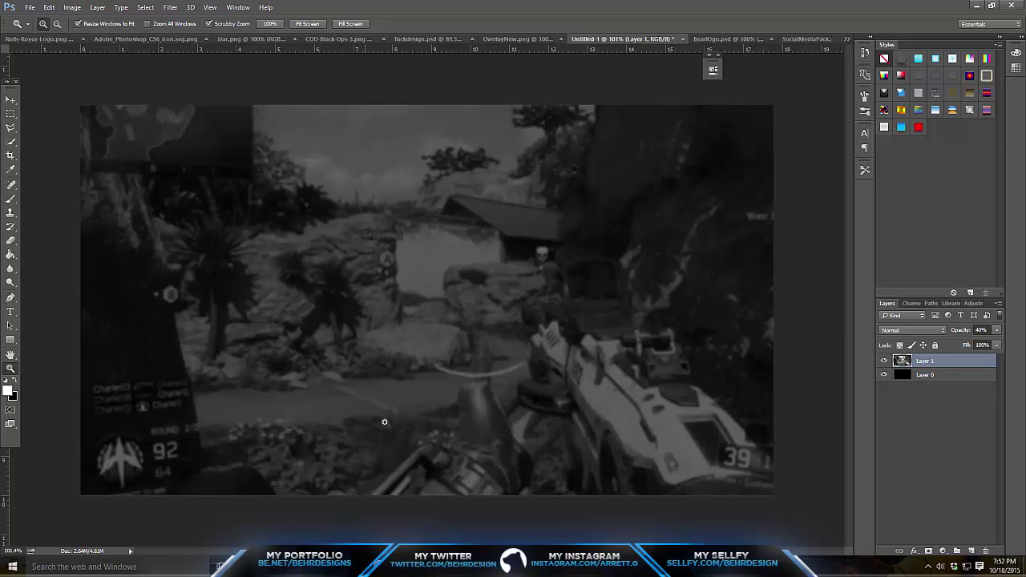
Add a new layer and outline a long flat trapezoid with the Polygonal Lasso across the image's lower-left area.
{"action": "left_click", "coordinate": [970, 552]}
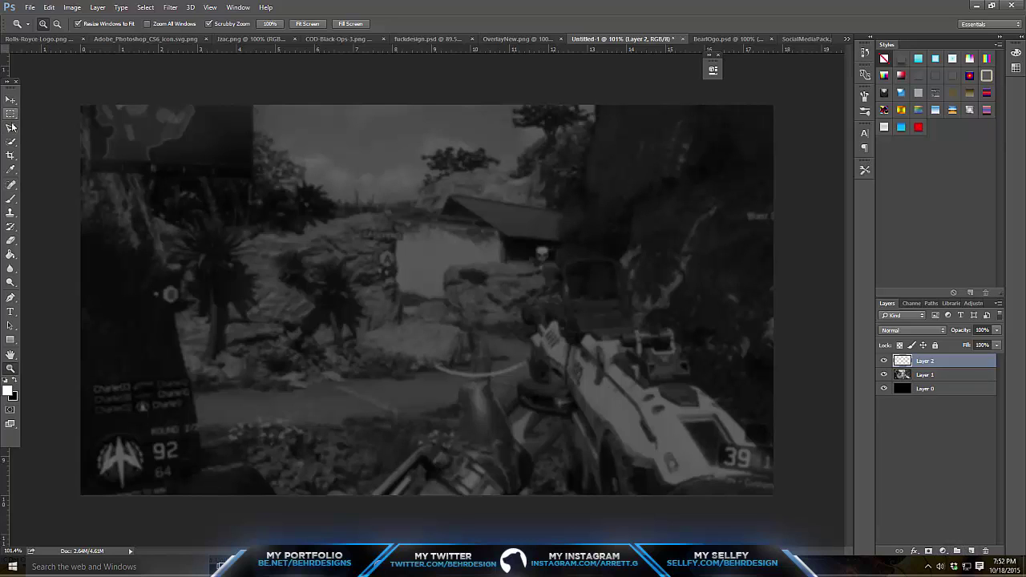
{"action": "left_click", "coordinate": [10, 128]}
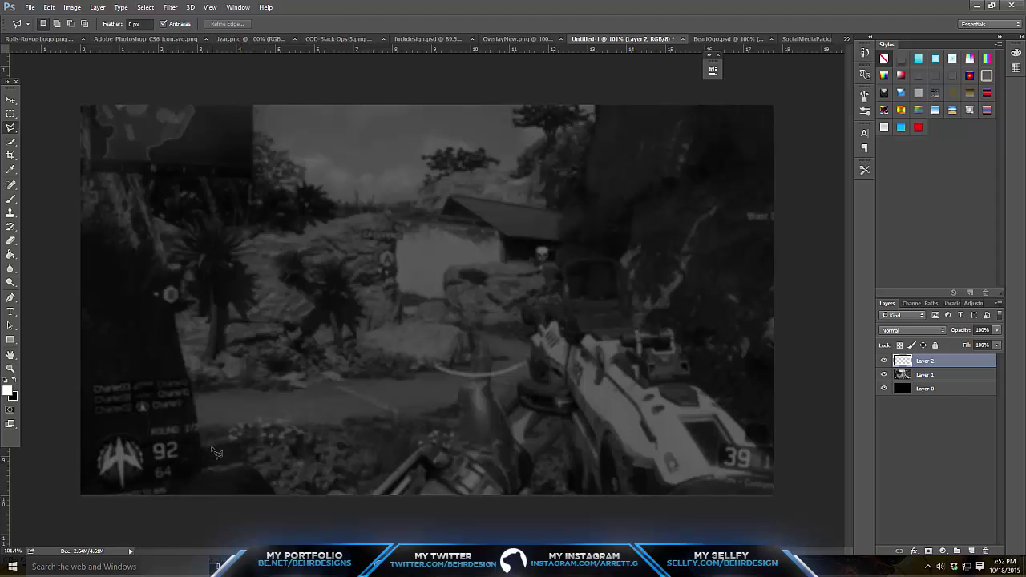
{"action": "left_click", "coordinate": [67, 452]}
{"action": "left_click", "coordinate": [301, 476]}
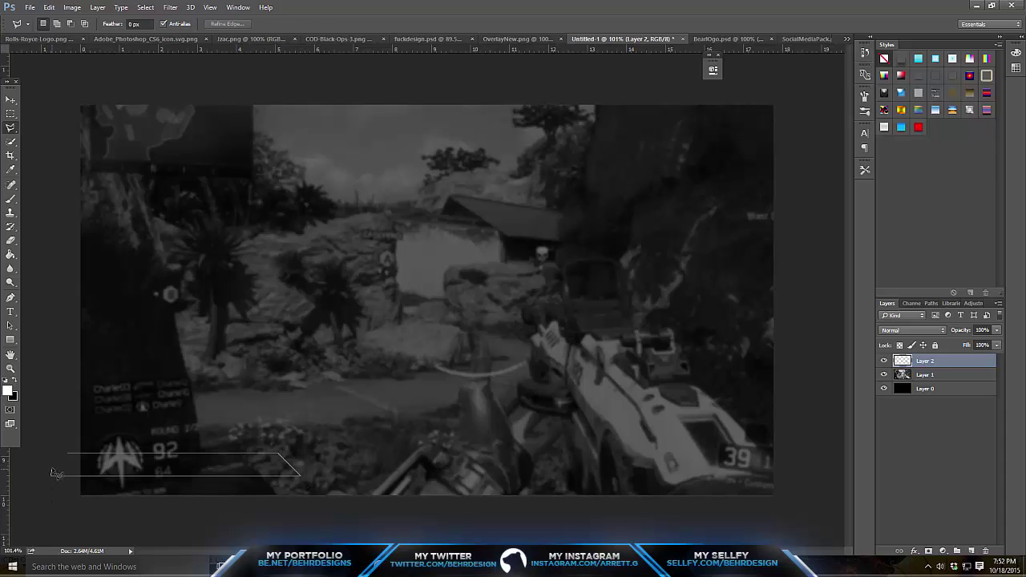
{"action": "left_click", "coordinate": [56, 474]}
Fill the trapezoid selection with black (000000) at 100% opacity and deselect it.
{"action": "right_click", "coordinate": [208, 465]}
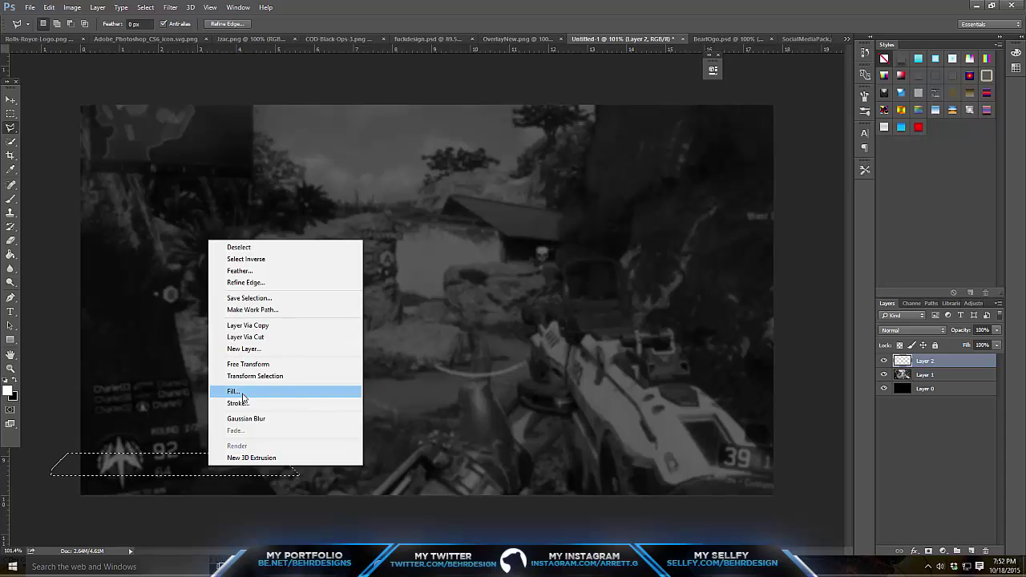
{"action": "left_click", "coordinate": [242, 396]}
{"action": "left_click", "coordinate": [530, 170]}
{"action": "left_click", "coordinate": [532, 197]}
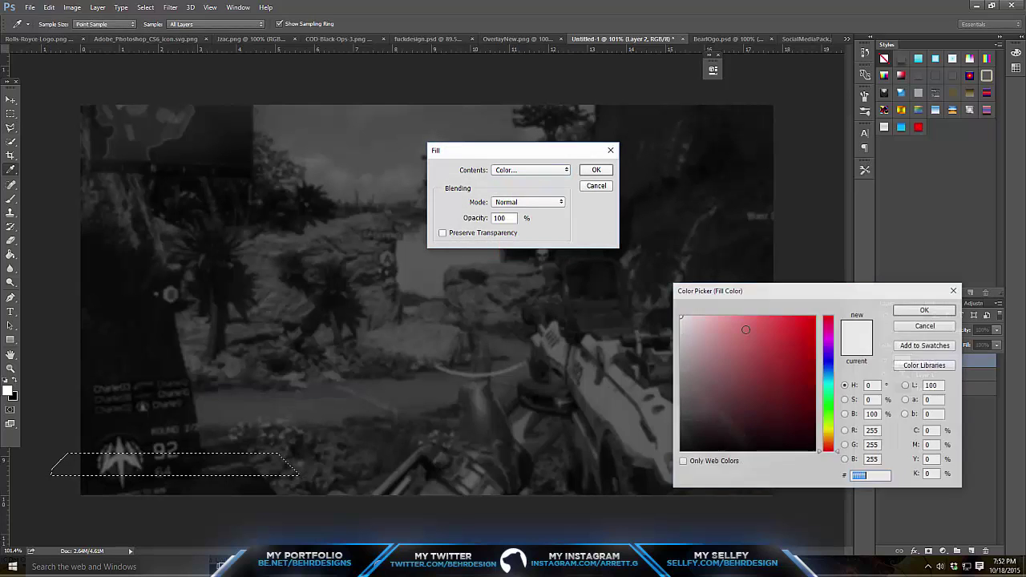
{"action": "type", "text": "000000"}
{"action": "left_click", "coordinate": [924, 310]}
{"action": "left_click", "coordinate": [596, 170]}
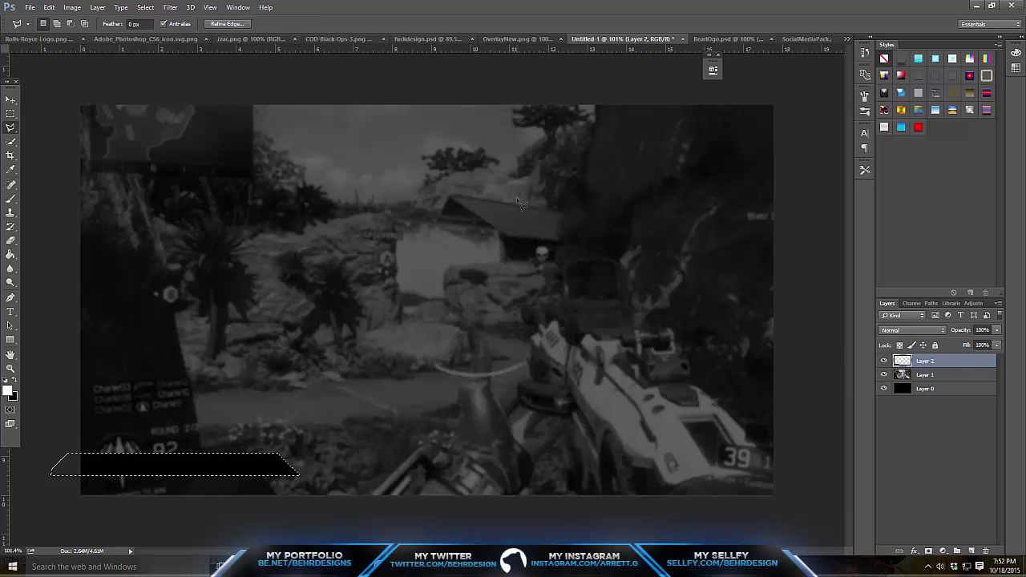
{"action": "right_click", "coordinate": [516, 197]}
{"action": "left_click", "coordinate": [529, 206]}
Move the black bar down into the bottom-left corner of the canvas.
{"action": "left_click", "coordinate": [10, 99]}
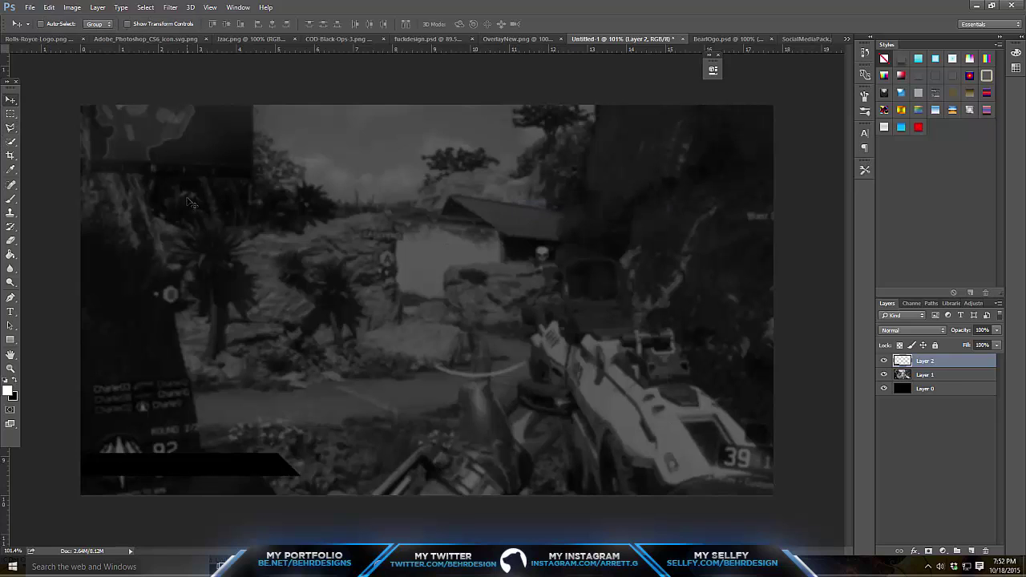
{"action": "left_click_drag", "start_coordinate": [190, 202], "coordinate": [210, 222]}
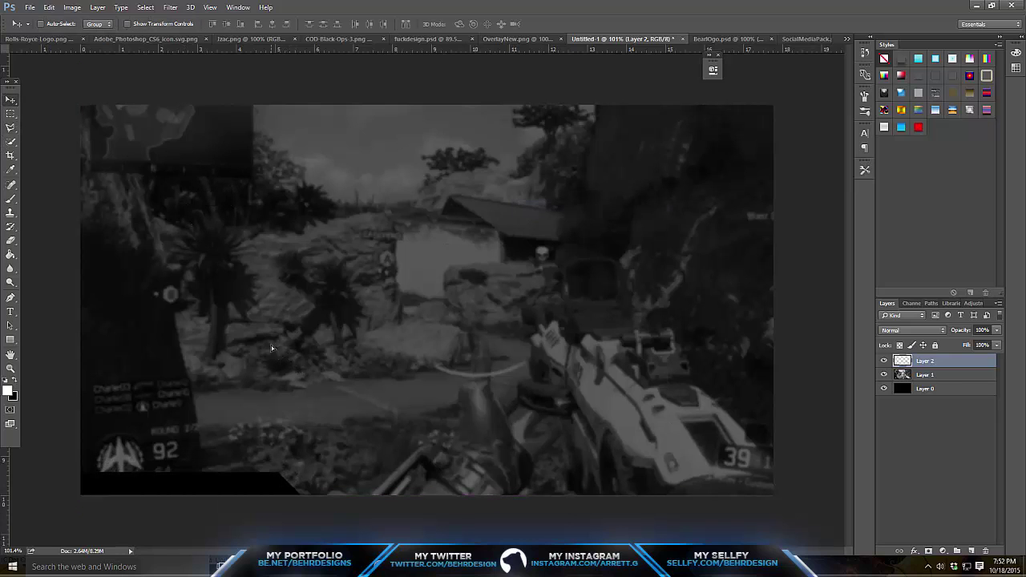
Rotate the black bar 180 degrees and place it in the canvas's top-right corner.
{"action": "left_click_drag", "start_coordinate": [271, 348], "coordinate": [557, 184]}
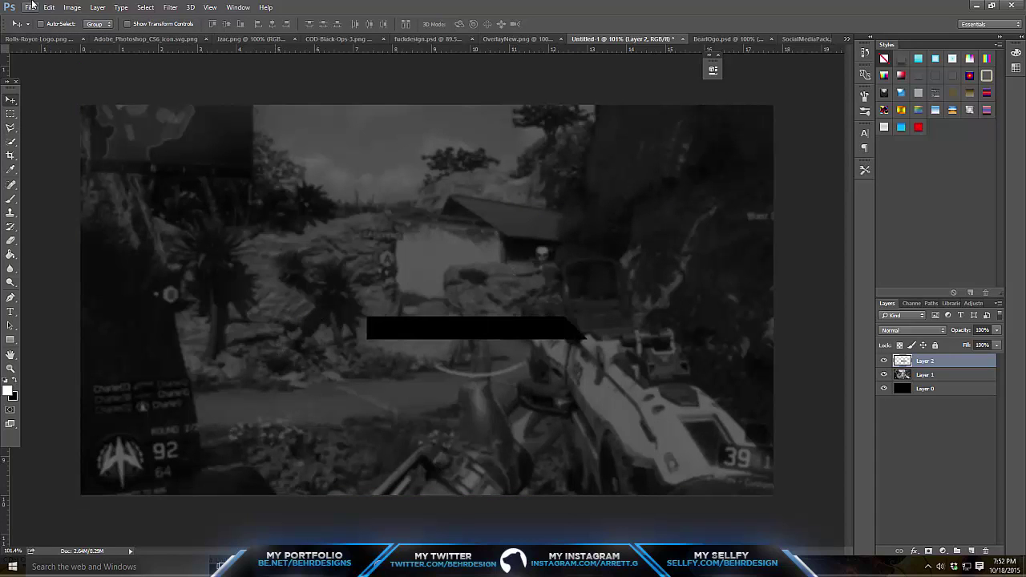
{"action": "left_click", "coordinate": [31, 6]}
{"action": "mouse_move", "coordinate": [49, 7]}
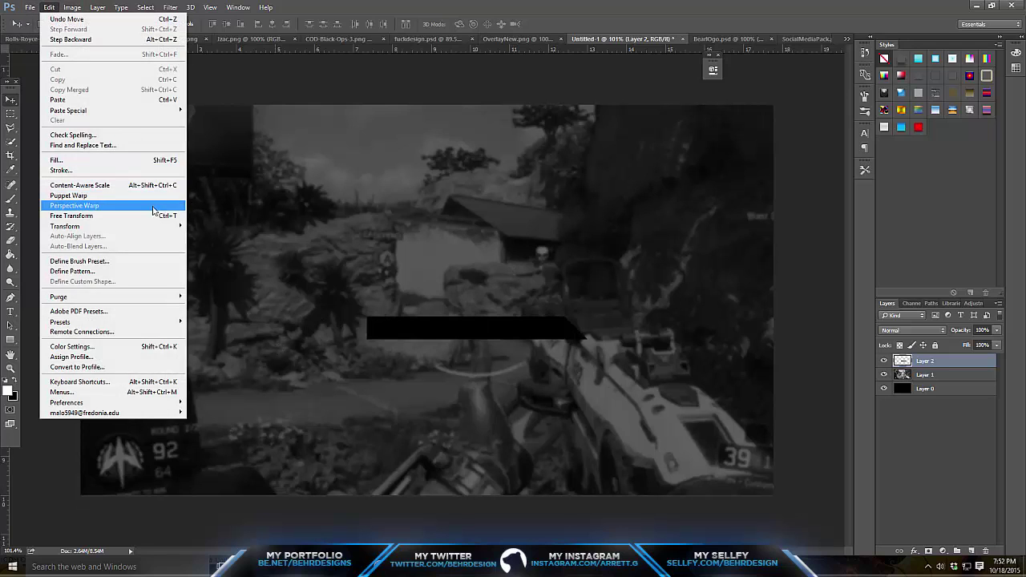
{"action": "mouse_move", "coordinate": [152, 226]}
{"action": "left_click", "coordinate": [229, 307]}
{"action": "left_click_drag", "start_coordinate": [357, 322], "coordinate": [553, 86]}
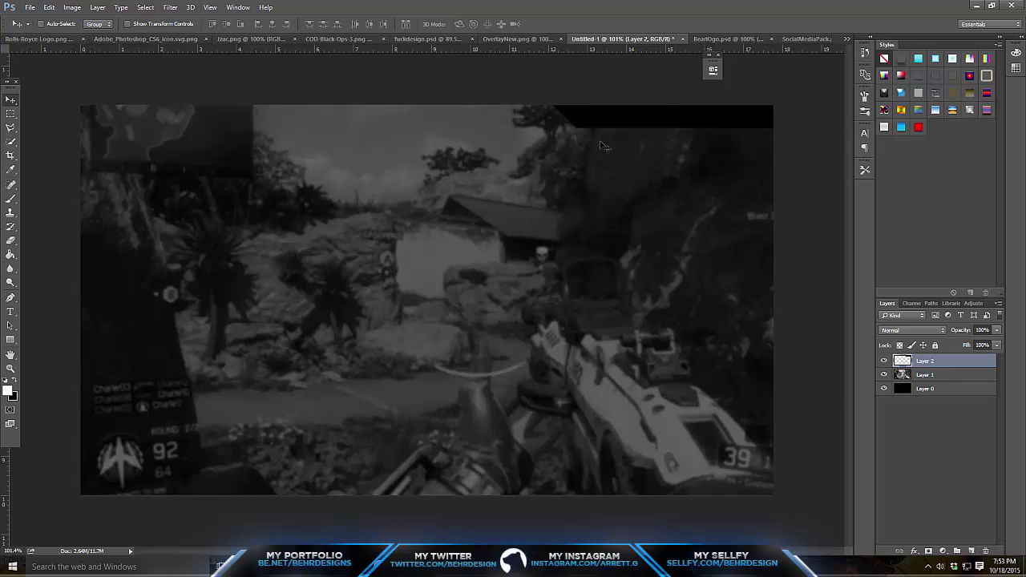
Rotate the black bar another 180 degrees and move it back into the canvas's bottom-left corner.
{"action": "left_click_drag", "start_coordinate": [602, 146], "coordinate": [320, 223]}
{"action": "left_click", "coordinate": [49, 7]}
{"action": "mouse_move", "coordinate": [156, 228]}
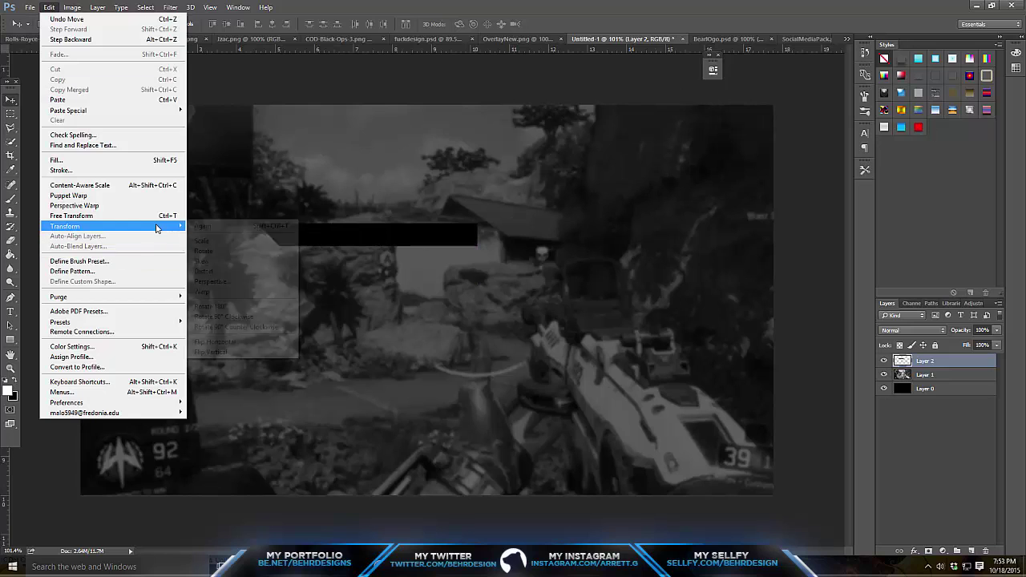
{"action": "left_click", "coordinate": [234, 306]}
{"action": "left_click_drag", "start_coordinate": [402, 228], "coordinate": [215, 471]}
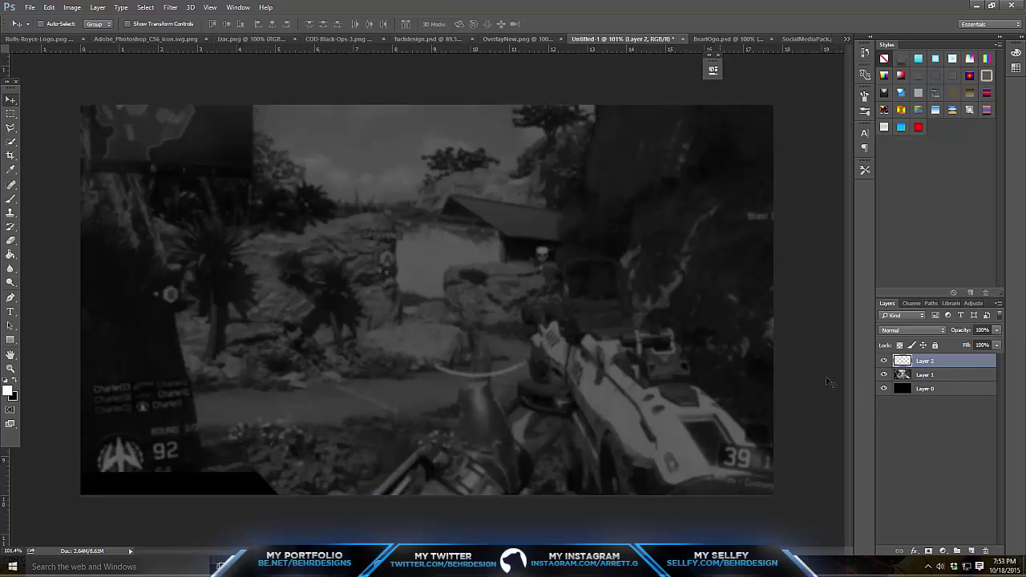
Create a new layer beneath the bar's layer and rename the bar's layer Black Bar.
{"action": "left_click", "coordinate": [972, 551]}
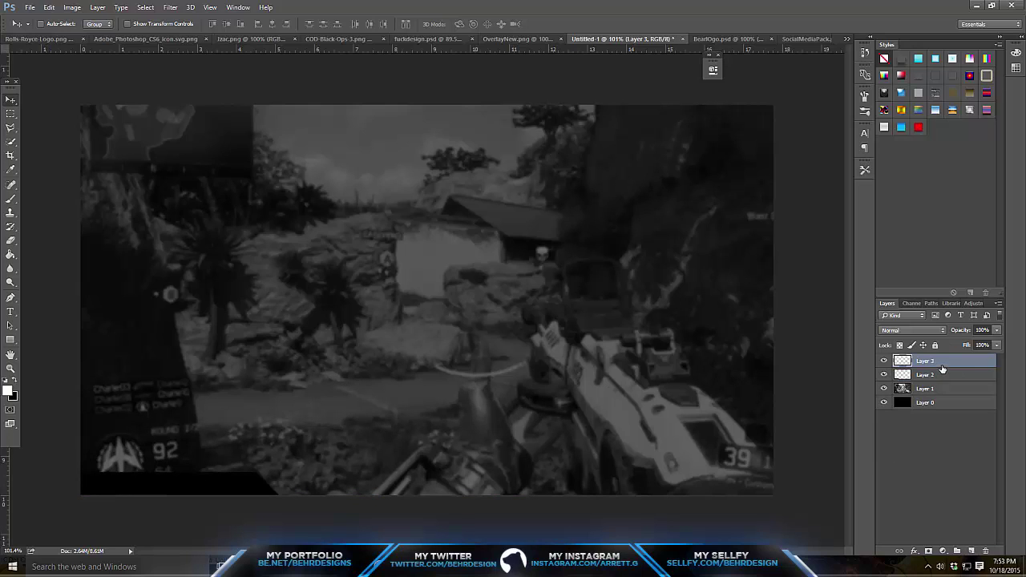
{"action": "left_click_drag", "start_coordinate": [943, 369], "coordinate": [935, 372]}
{"action": "double_click", "coordinate": [932, 362]}
{"action": "type", "text": "E"}
{"action": "type", "text": "lack Bar"}
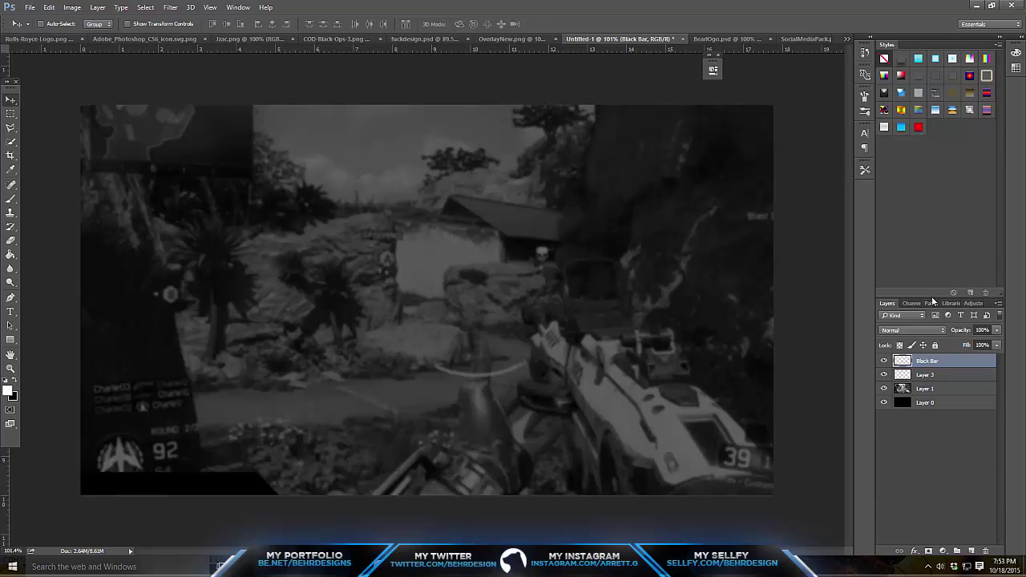
Rename the empty layer beneath Black Bar as Colored Line.
{"action": "double_click", "coordinate": [926, 375]}
{"action": "type", "text": "Red"}
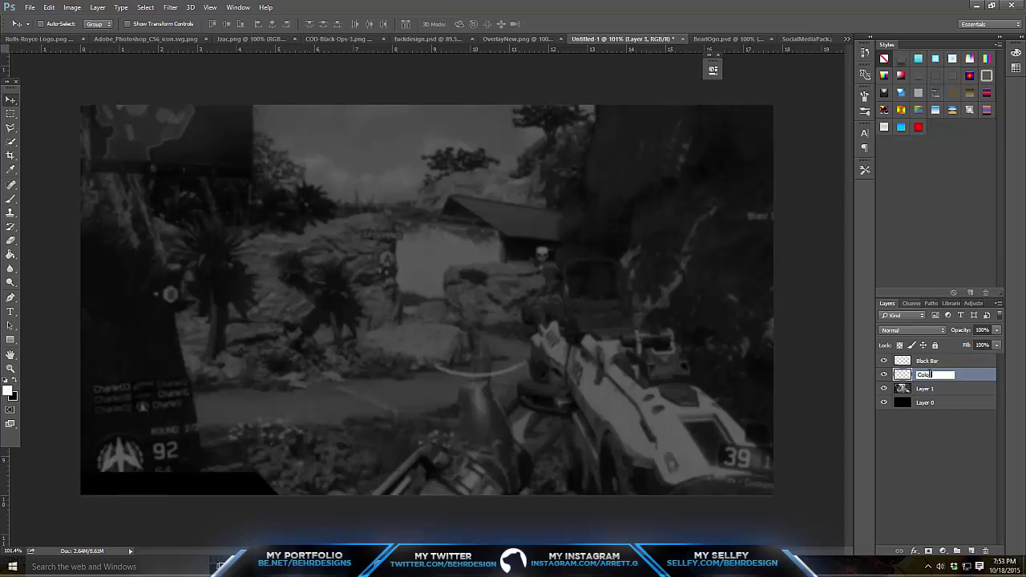
{"action": "type", "text": "ored Line"}
{"action": "key", "text": "Return"}
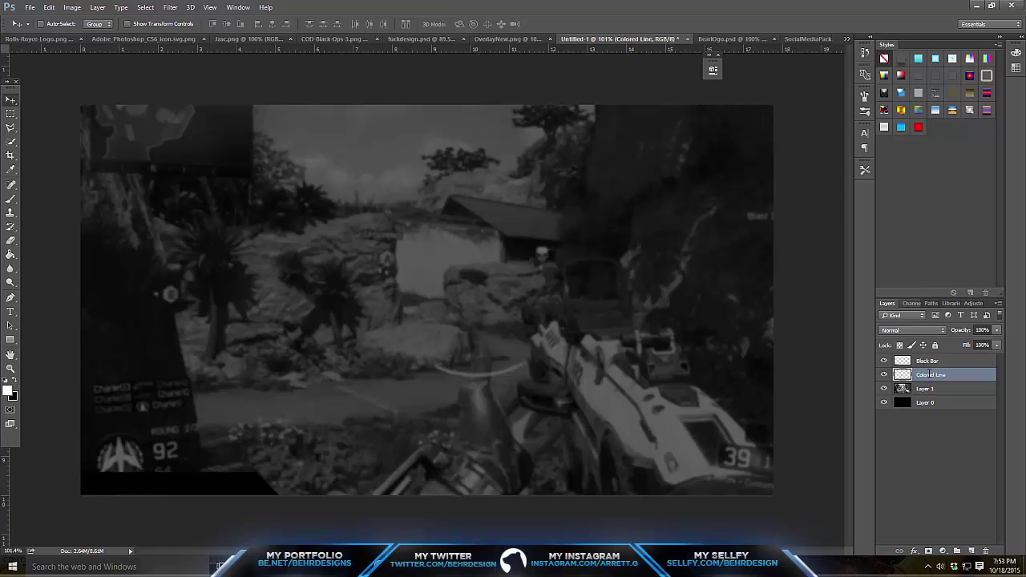
On the Colored Line layer, outline a Polygonal Lasso selection extending slightly beyond the black bar's top and slanted edges.
{"action": "left_click", "coordinate": [10, 369]}
{"action": "left_click_drag", "start_coordinate": [211, 517], "coordinate": [383, 439]}
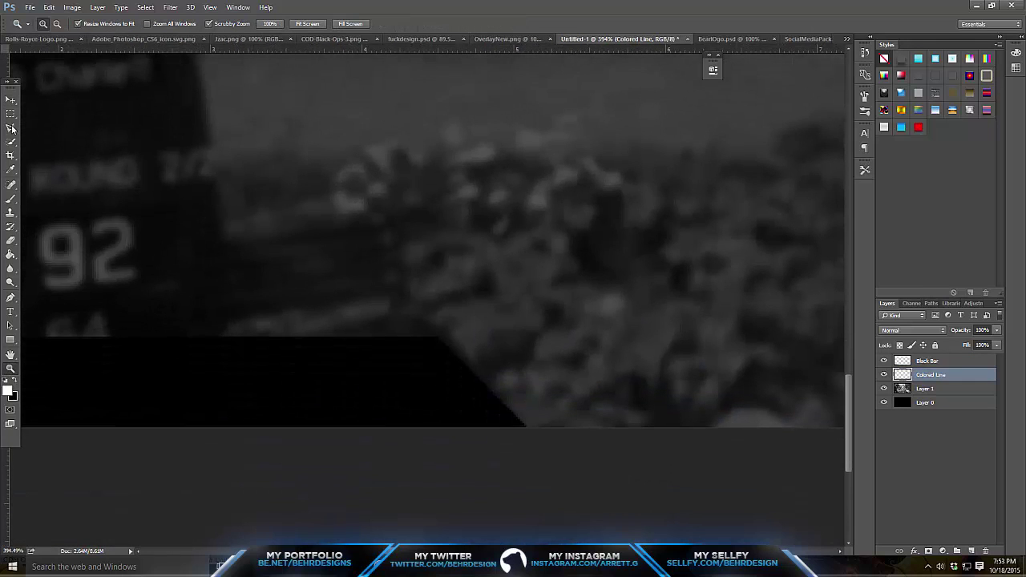
{"action": "left_click", "coordinate": [11, 128]}
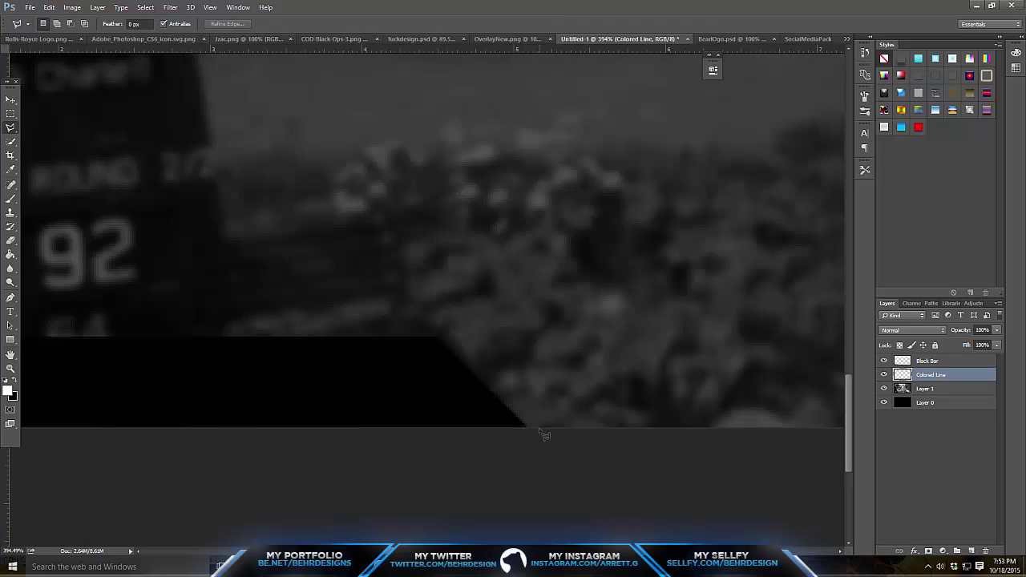
{"action": "left_click", "coordinate": [448, 337]}
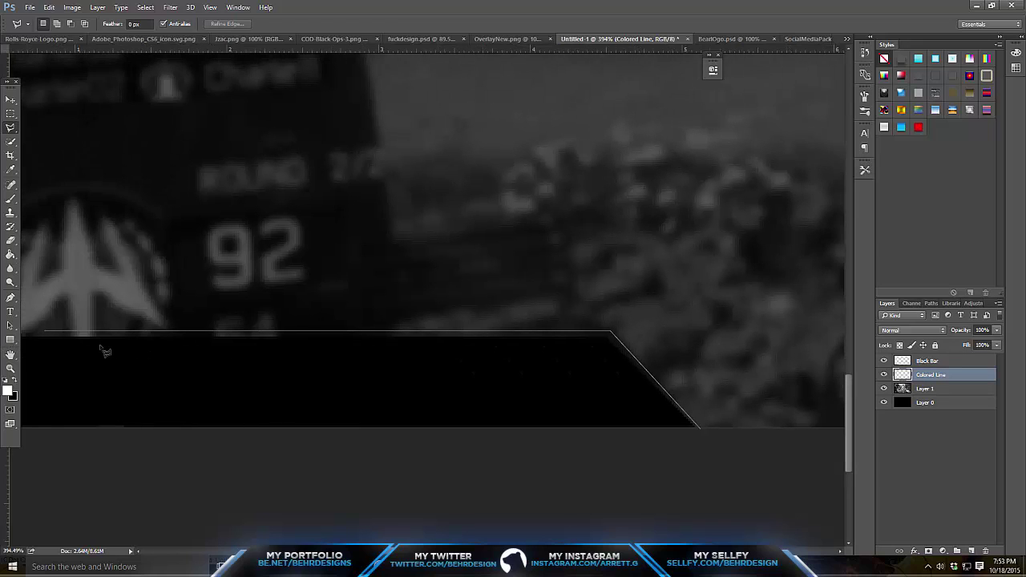
{"action": "left_click", "coordinate": [93, 331]}
{"action": "left_click", "coordinate": [55, 373]}
{"action": "left_click", "coordinate": [241, 406]}
{"action": "left_click", "coordinate": [698, 427]}
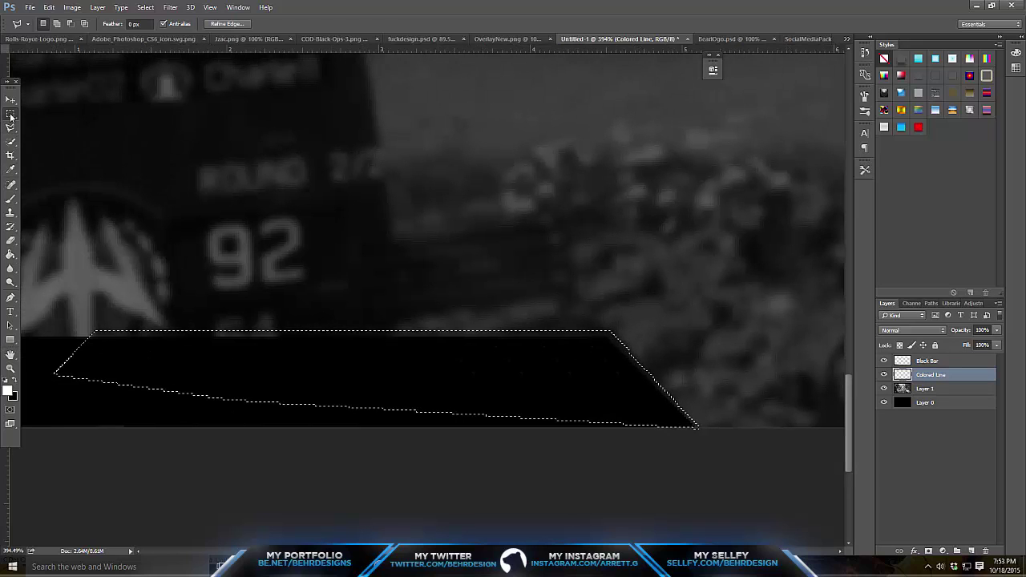
Fill the selection with red (ff0000) on the Colored Line layer and deselect it.
{"action": "right_click", "coordinate": [353, 391]}
{"action": "left_click", "coordinate": [401, 303]}
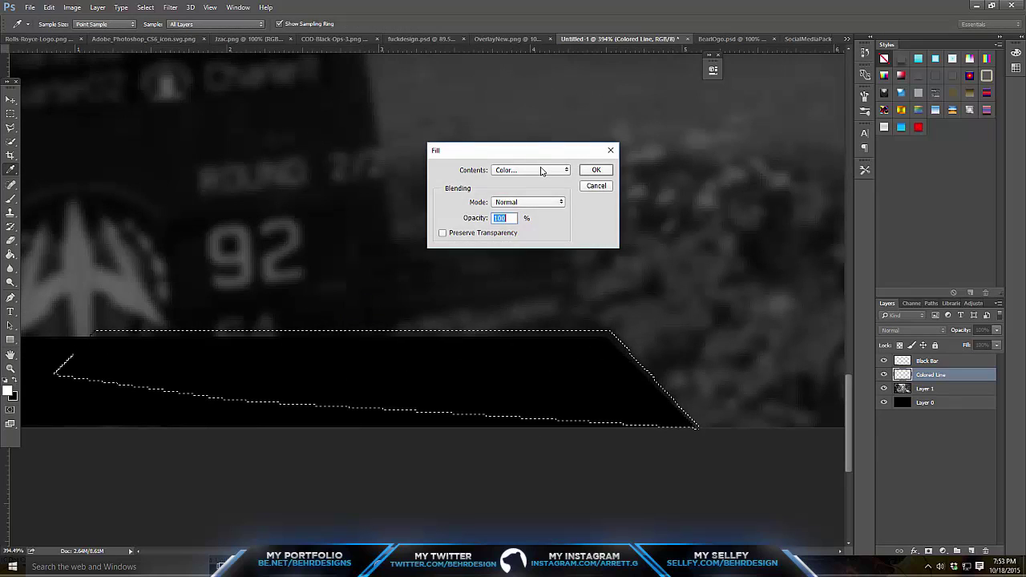
{"action": "left_click", "coordinate": [541, 171]}
{"action": "left_click", "coordinate": [521, 197]}
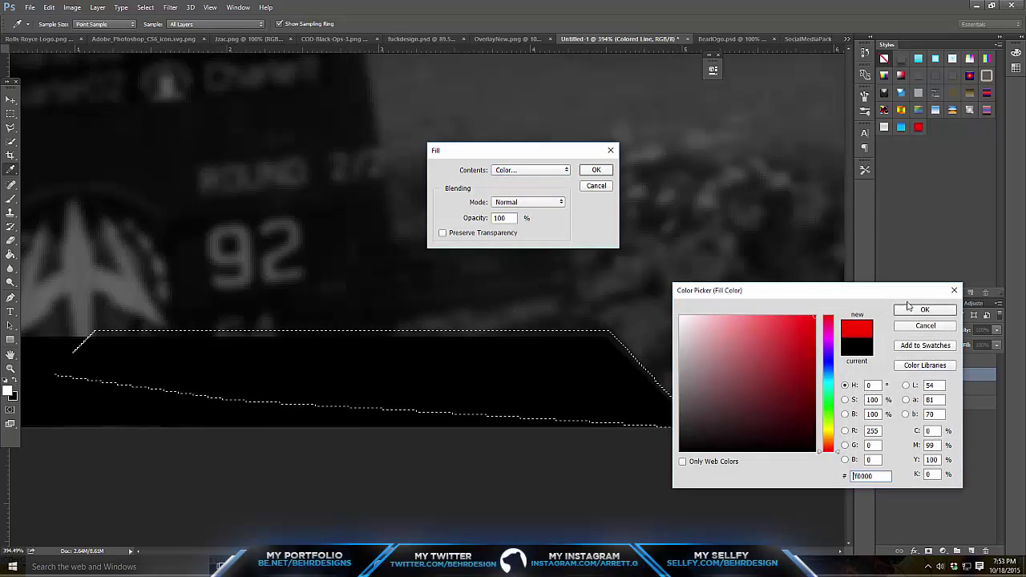
{"action": "left_click", "coordinate": [924, 309]}
{"action": "left_click", "coordinate": [595, 169]}
{"action": "key", "text": "m"}
{"action": "right_click", "coordinate": [573, 204]}
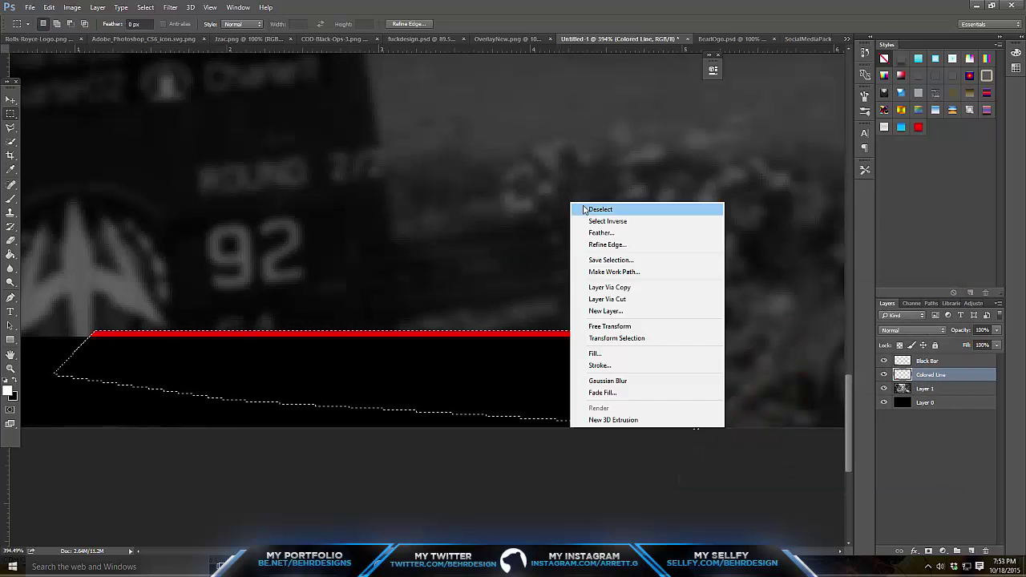
{"action": "left_click", "coordinate": [598, 210]}
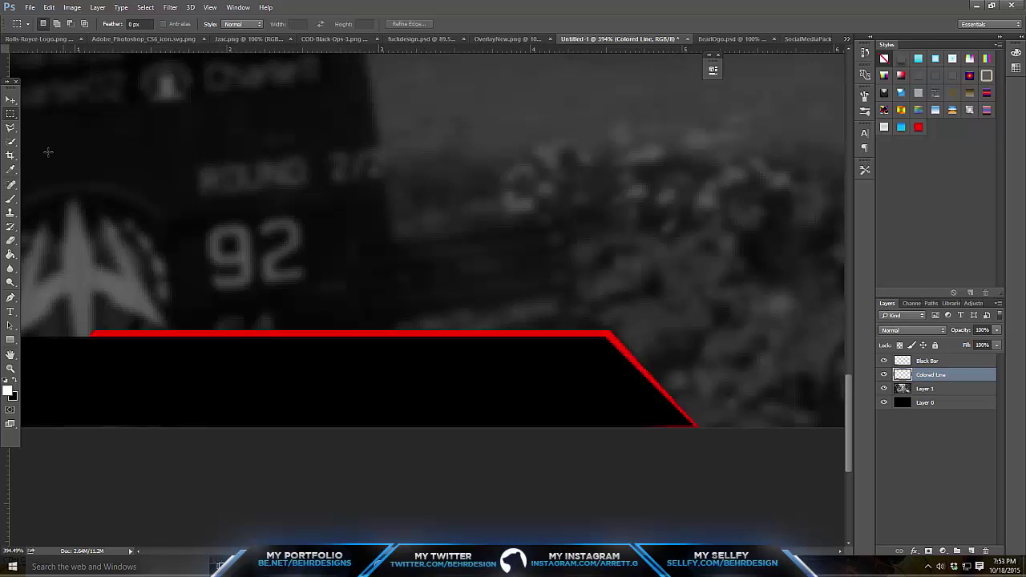
Thin the horizontal red line by deleting a strip along its upper edge, and clear the selection.
{"action": "left_click_drag", "start_coordinate": [60, 279], "coordinate": [710, 332]}
{"action": "key", "text": "Delete"}
{"action": "key", "text": "ctrl+d"}
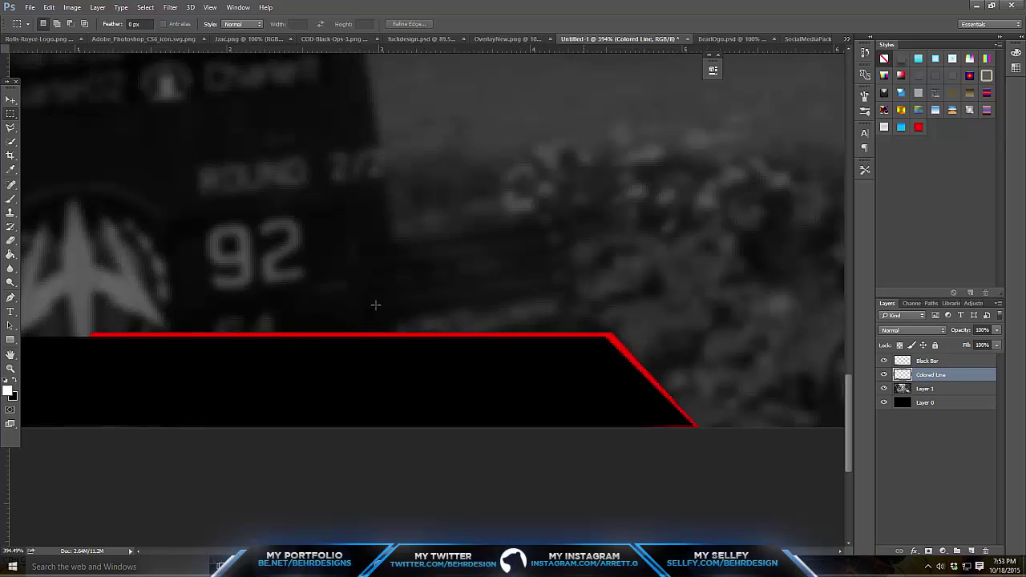
Fade out the left end of the red line using a smaller soft Eraser brush.
{"action": "key", "text": "e"}
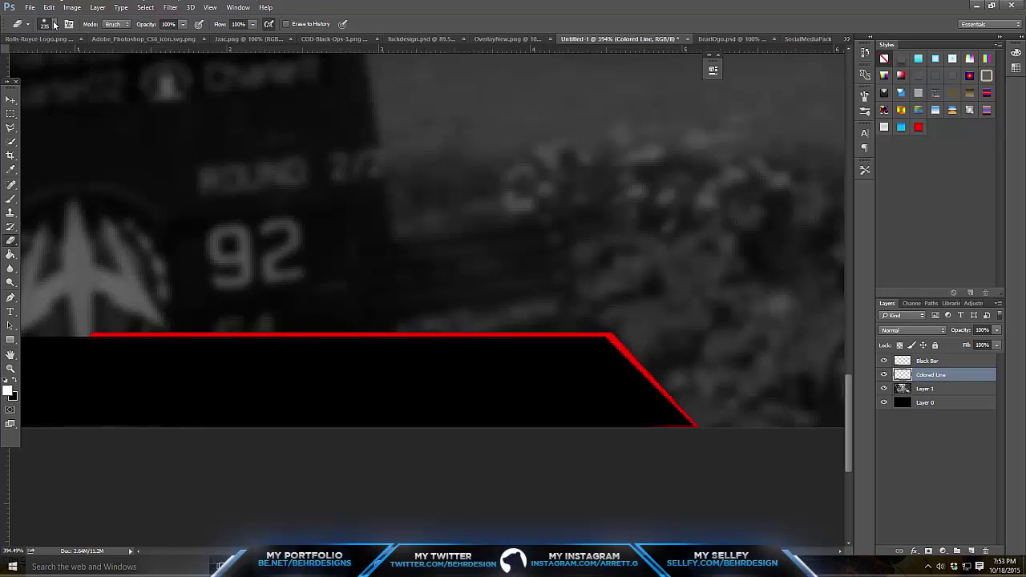
{"action": "left_click", "coordinate": [55, 24]}
{"action": "left_click_drag", "start_coordinate": [93, 64], "coordinate": [89, 64]}
{"action": "left_click", "coordinate": [102, 269]}
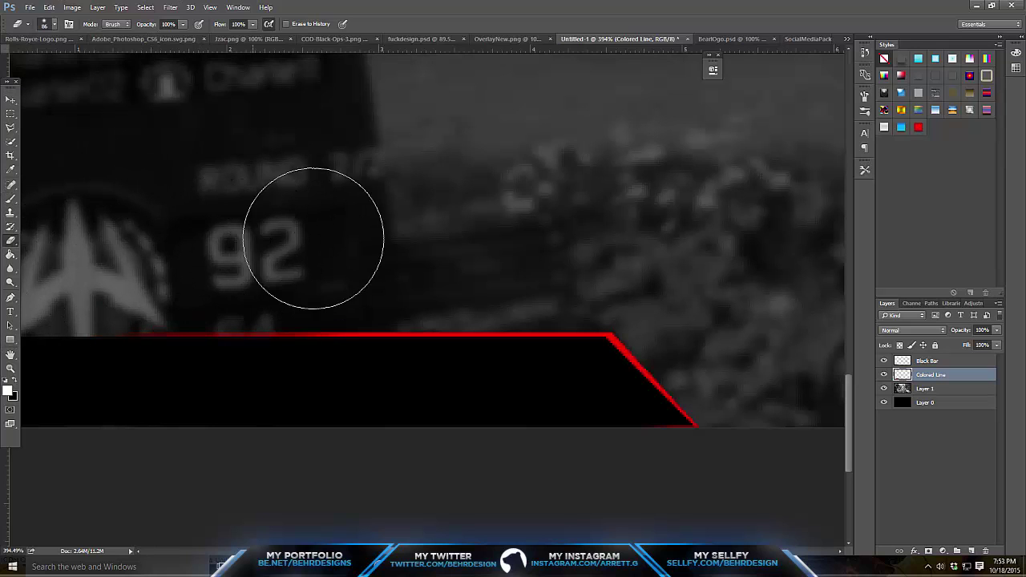
Set the Colored Line layer's opacity to 71%.
{"action": "left_click", "coordinate": [8, 368]}
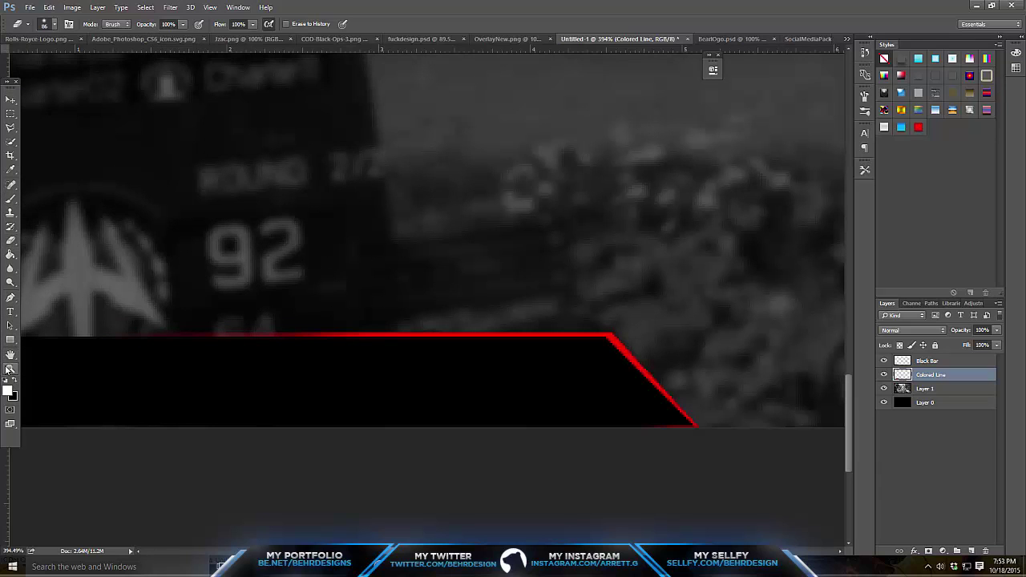
{"action": "left_click_drag", "start_coordinate": [342, 303], "coordinate": [328, 374]}
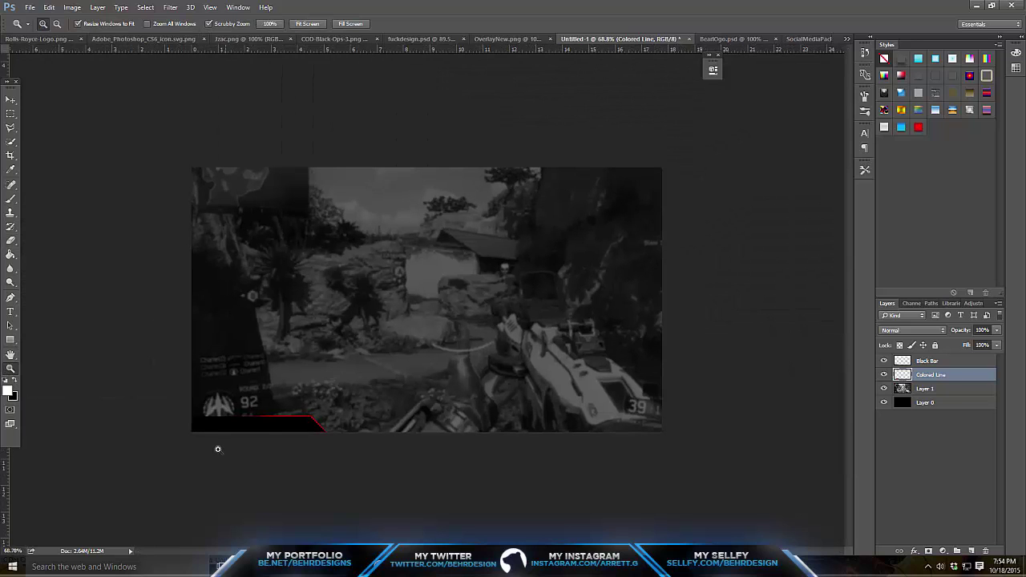
{"action": "scroll", "coordinate": [217, 449], "scroll_direction": "up", "scroll_amount": 4}
{"action": "scroll", "coordinate": [257, 417], "scroll_direction": "down", "scroll_amount": 1}
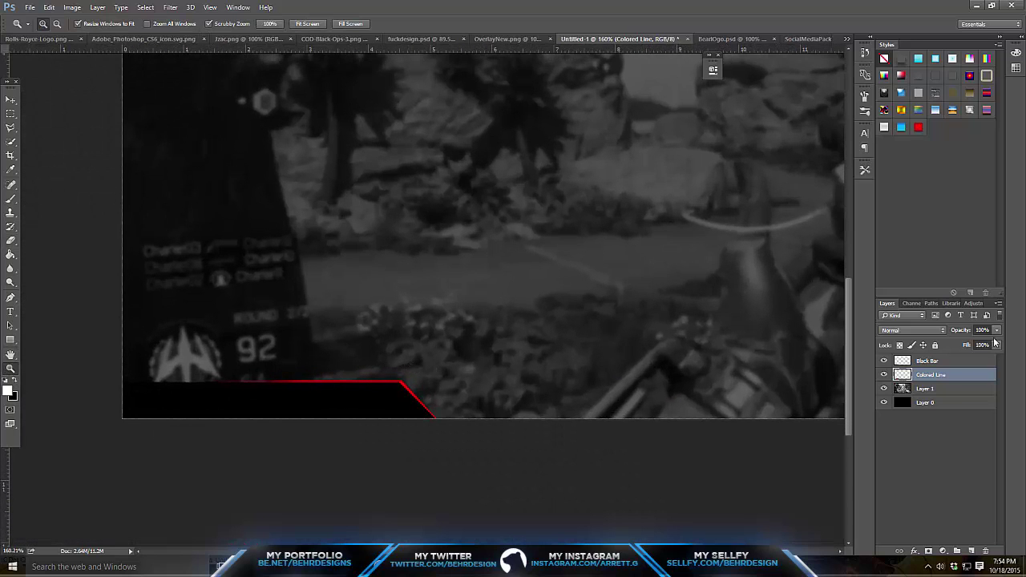
{"action": "left_click_drag", "start_coordinate": [996, 330], "coordinate": [965, 345]}
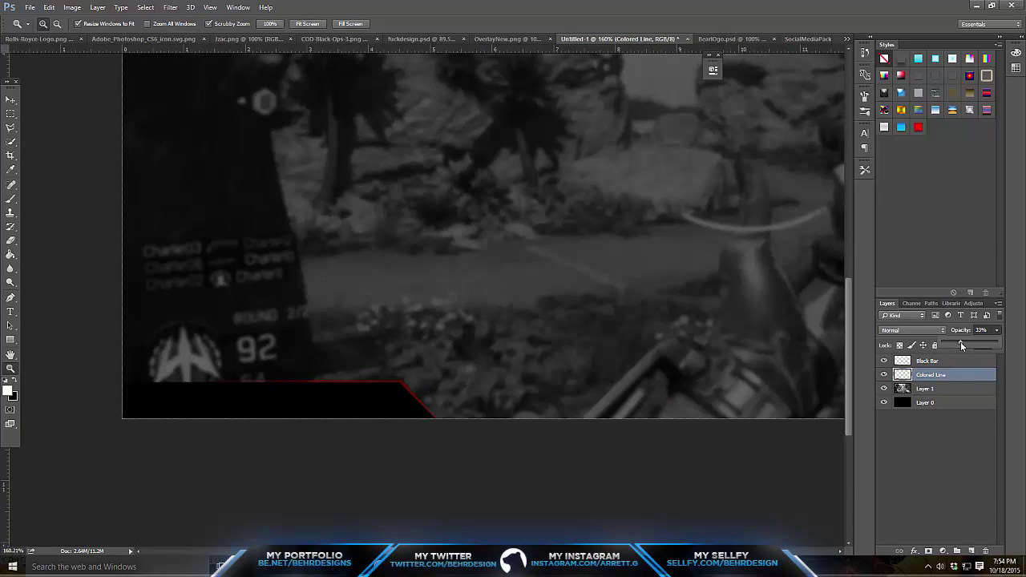
{"action": "left_click_drag", "start_coordinate": [965, 342], "coordinate": [983, 342]}
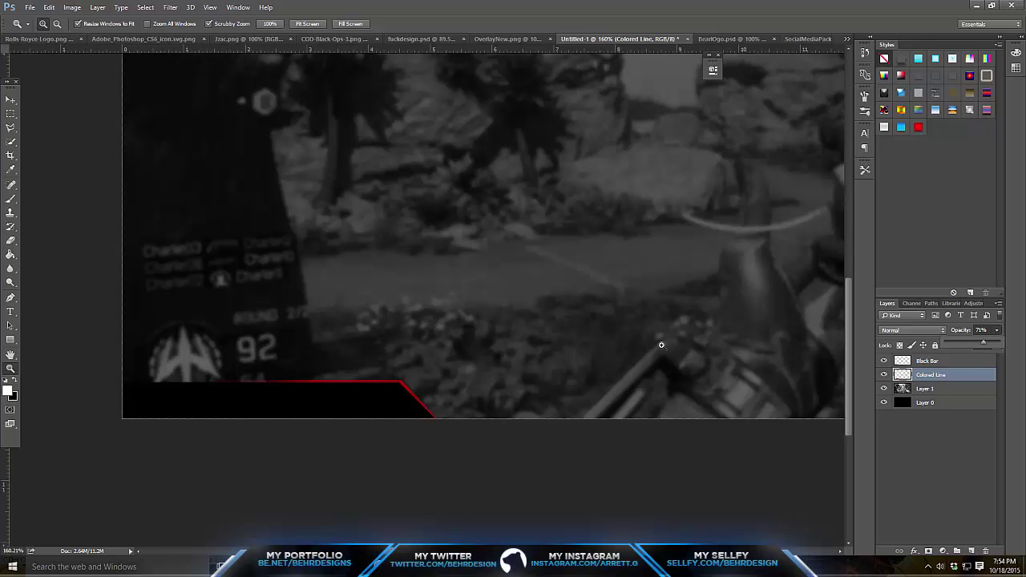
Add a new layer directly above Layer 1 and name it Colored Shadow.
{"action": "scroll", "coordinate": [661, 344], "scroll_direction": "down", "scroll_amount": 1}
{"action": "scroll", "coordinate": [564, 325], "scroll_direction": "down", "scroll_amount": 4}
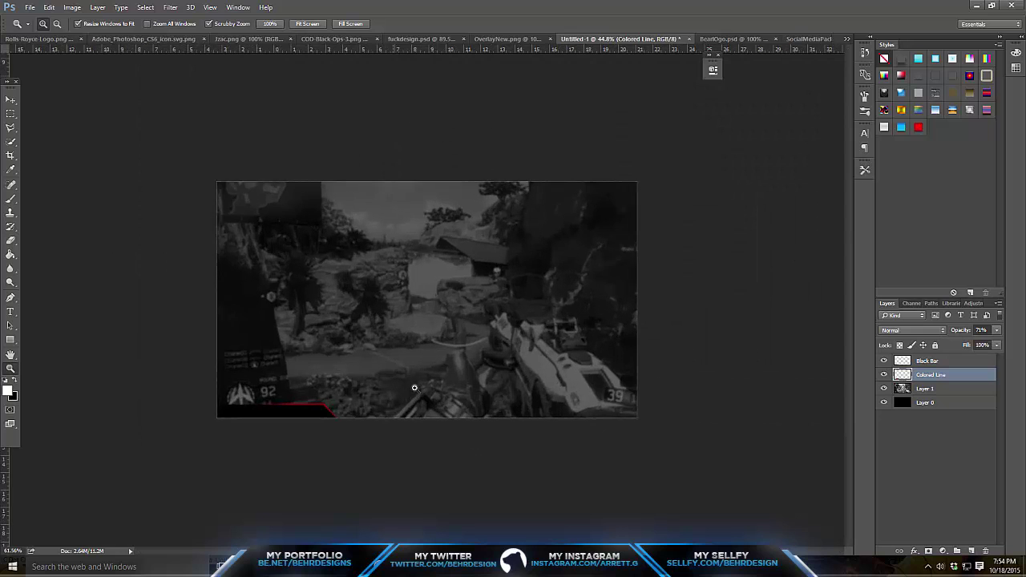
{"action": "scroll", "coordinate": [414, 388], "scroll_direction": "up", "scroll_amount": 2}
{"action": "scroll", "coordinate": [190, 438], "scroll_direction": "up", "scroll_amount": 3}
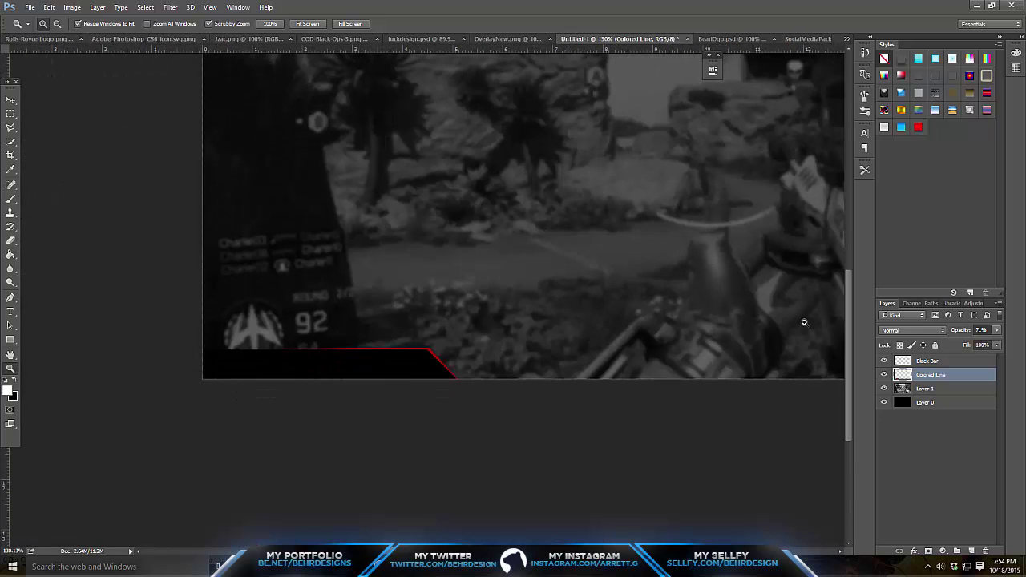
{"action": "left_click", "coordinate": [930, 388]}
{"action": "left_click", "coordinate": [970, 552]}
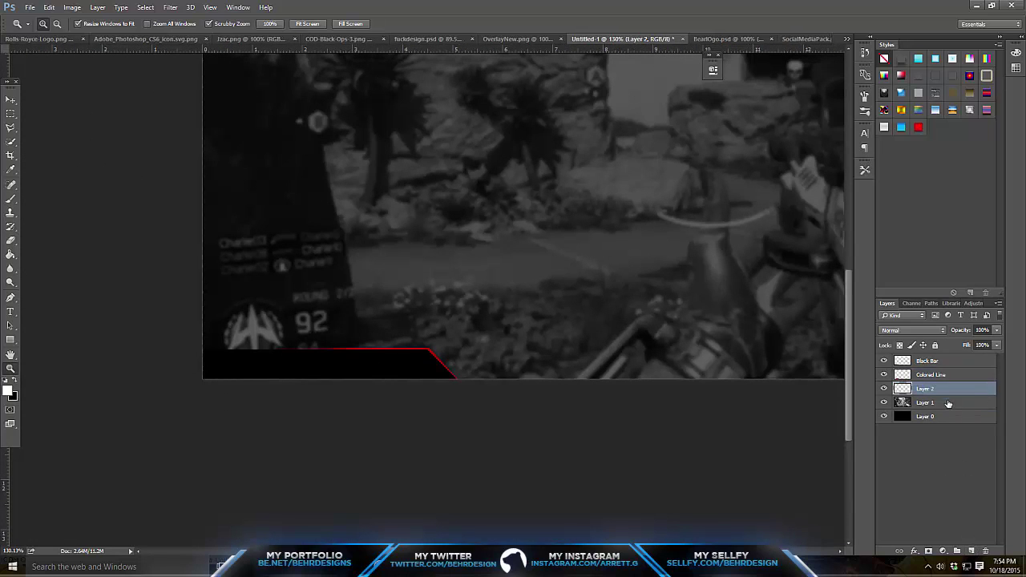
{"action": "double_click", "coordinate": [926, 388]}
{"action": "type", "text": "Rolored Shadow"}
{"action": "key", "text": "Return"}
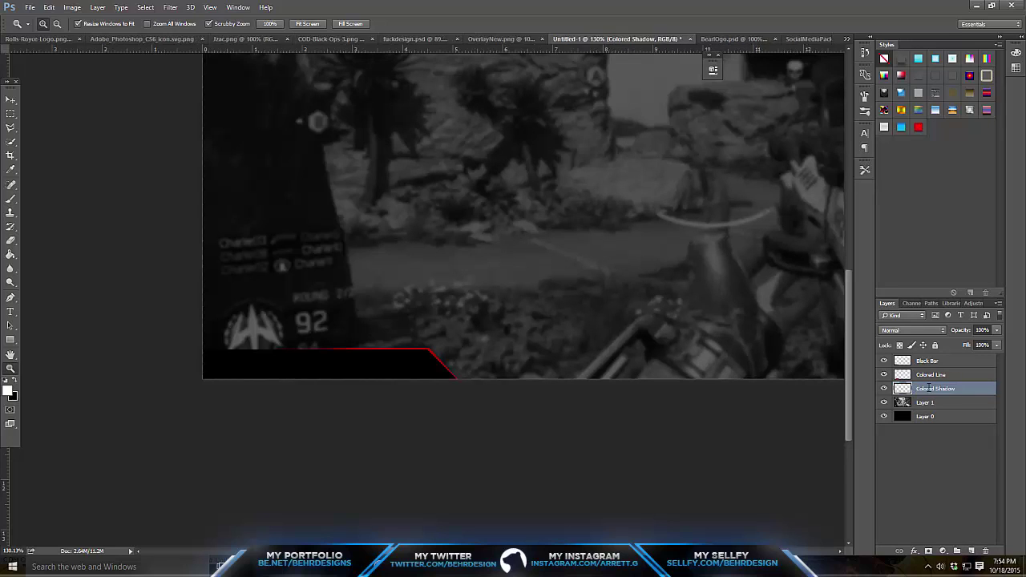
Paint a soft red glow along the black bar's edges on the Colored Shadow layer with a 157 px brush.
{"action": "left_click", "coordinate": [10, 198]}
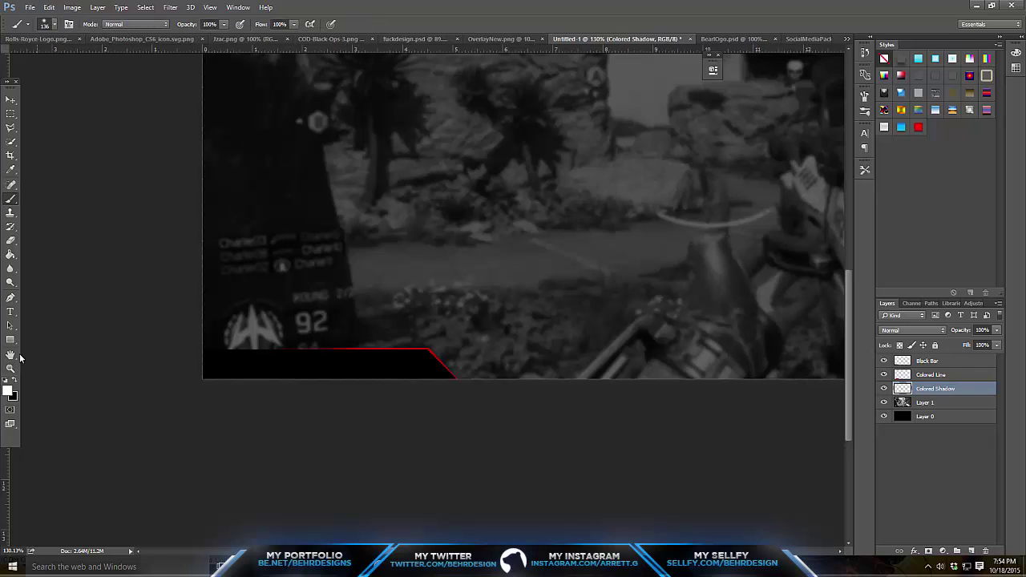
{"action": "left_click", "coordinate": [7, 390]}
{"action": "left_click_drag", "start_coordinate": [789, 336], "coordinate": [915, 266]}
{"action": "left_click", "coordinate": [925, 311]}
{"action": "left_click", "coordinate": [56, 24]}
{"action": "left_click", "coordinate": [103, 58]}
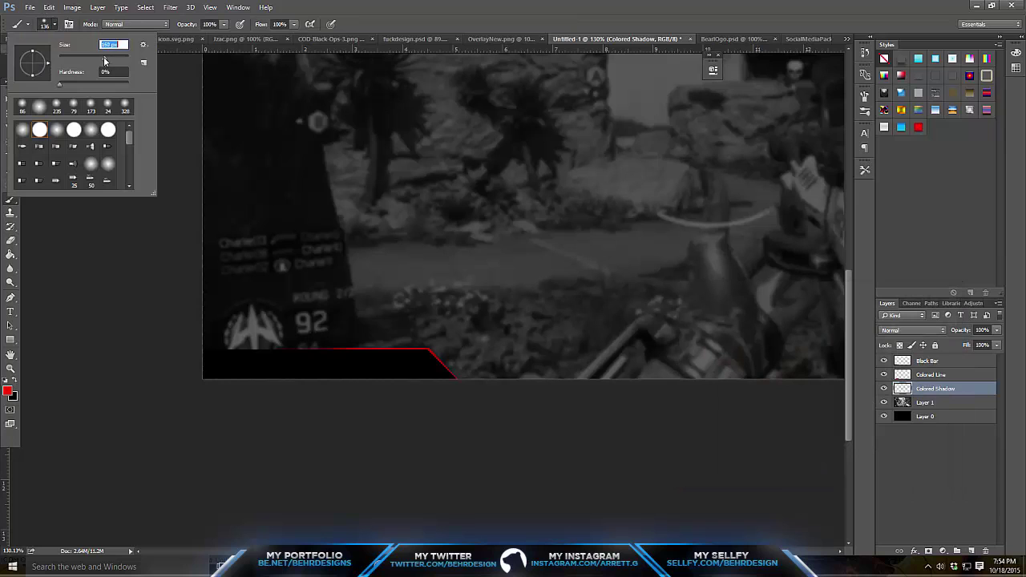
{"action": "left_click", "coordinate": [213, 384]}
{"action": "mouse_move", "coordinate": [243, 400]}
{"action": "left_mouse_down"}
{"action": "mouse_move", "coordinate": [424, 385]}
{"action": "mouse_move", "coordinate": [431, 405]}
{"action": "mouse_move", "coordinate": [384, 391]}
{"action": "mouse_move", "coordinate": [329, 408]}
{"action": "mouse_move", "coordinate": [253, 402]}
{"action": "mouse_move", "coordinate": [216, 376]}
{"action": "mouse_move", "coordinate": [460, 394]}
{"action": "left_mouse_up"}
Trim the outer part of the red glow with a 179 px soft eraser and set the Colored Shadow layer's opacity to 30%.
{"action": "left_click_drag", "start_coordinate": [1001, 339], "coordinate": [948, 345]}
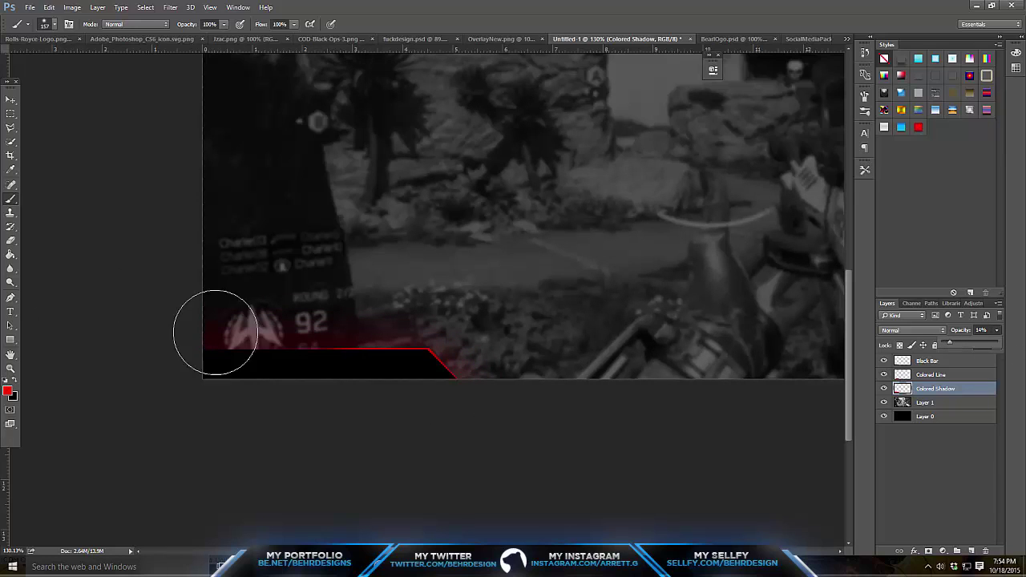
{"action": "left_click", "coordinate": [10, 240]}
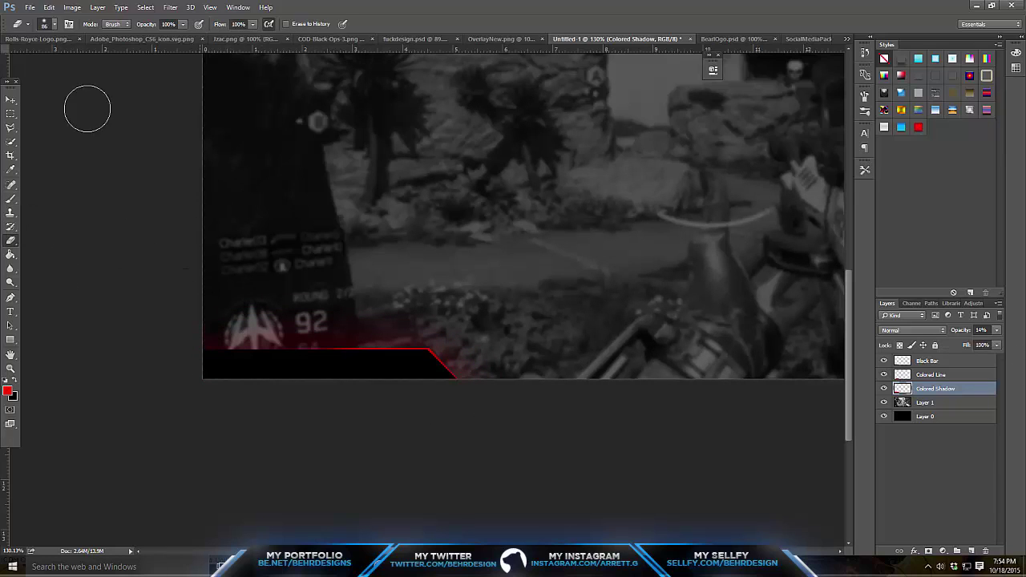
{"action": "left_click", "coordinate": [50, 24]}
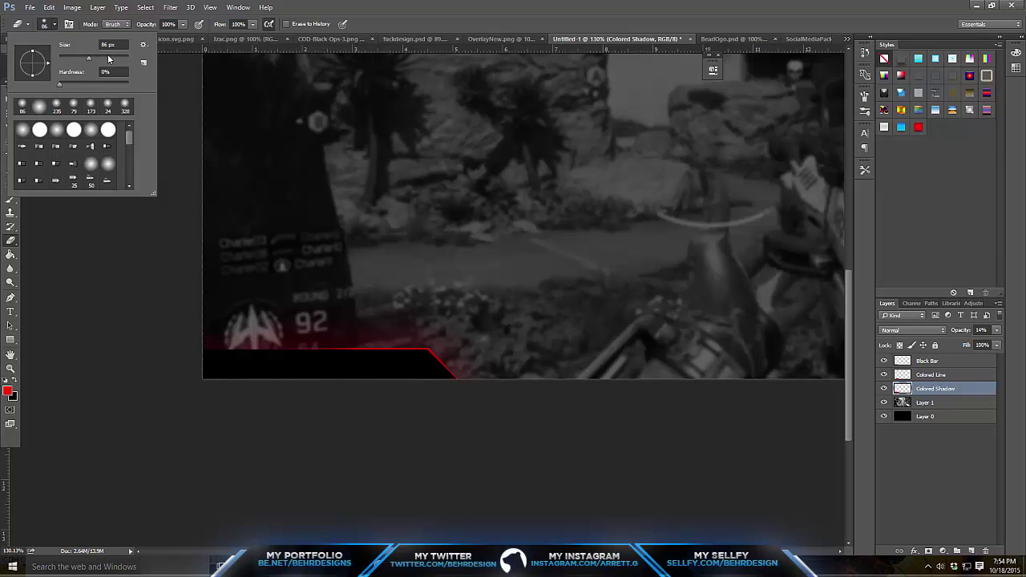
{"action": "left_click", "coordinate": [109, 59]}
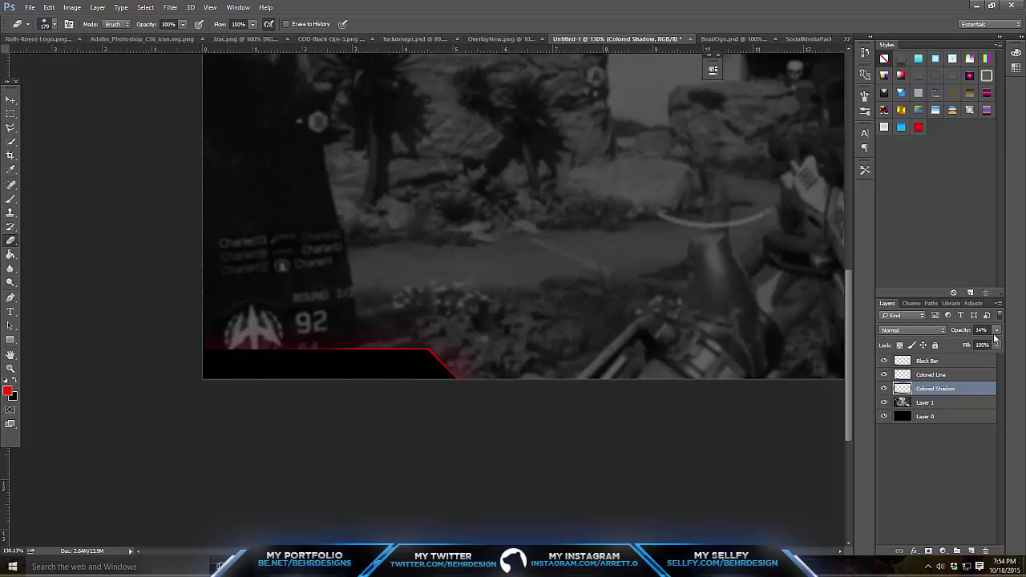
{"action": "left_click_drag", "start_coordinate": [995, 337], "coordinate": [967, 345]}
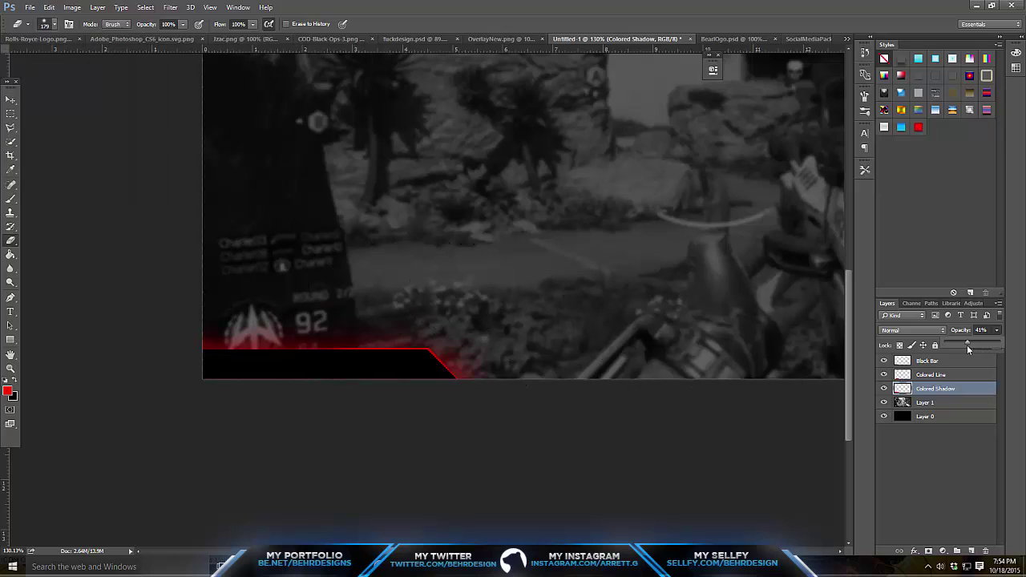
Try to select a strip along the black bar's lower edge with the Rectangular Marquee.
{"action": "left_click", "coordinate": [11, 113]}
{"action": "left_click_drag", "start_coordinate": [521, 396], "coordinate": [45, 366]}
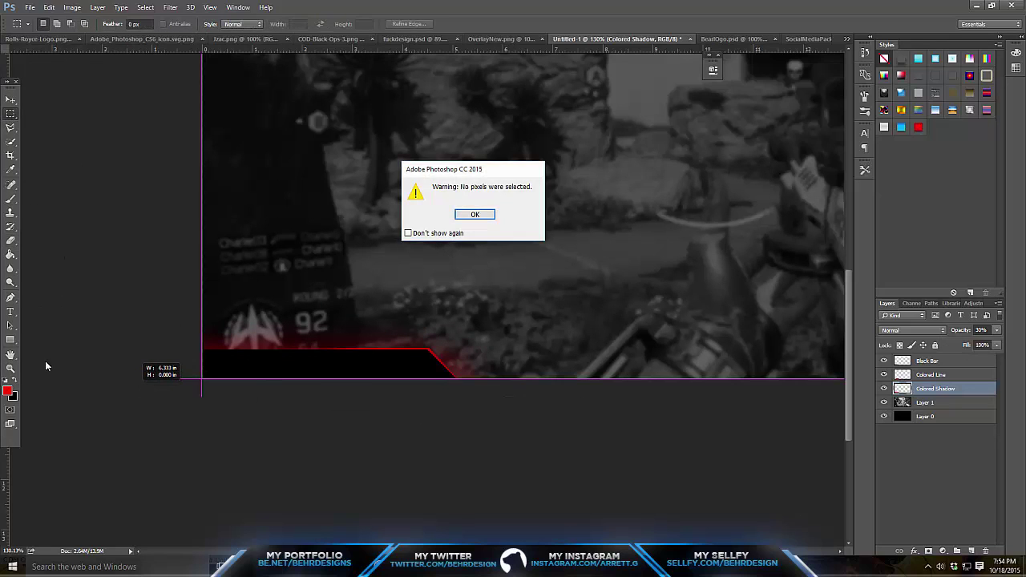
{"action": "left_click", "coordinate": [474, 215]}
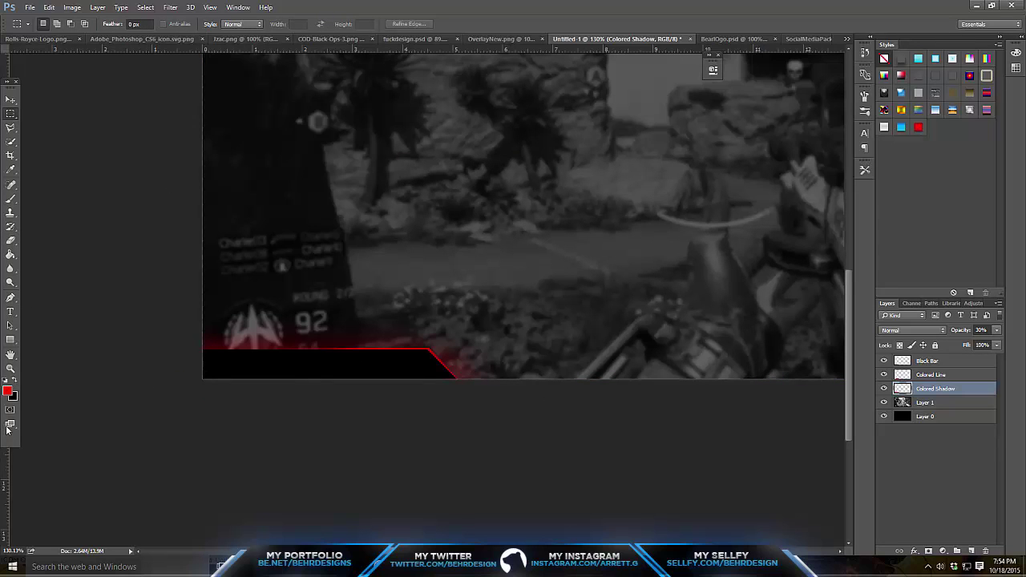
Add a new layer above Colored Shadow and outline a Polygonal Lasso selection around the lower part of the bar's slanted edge.
{"action": "left_click", "coordinate": [10, 368]}
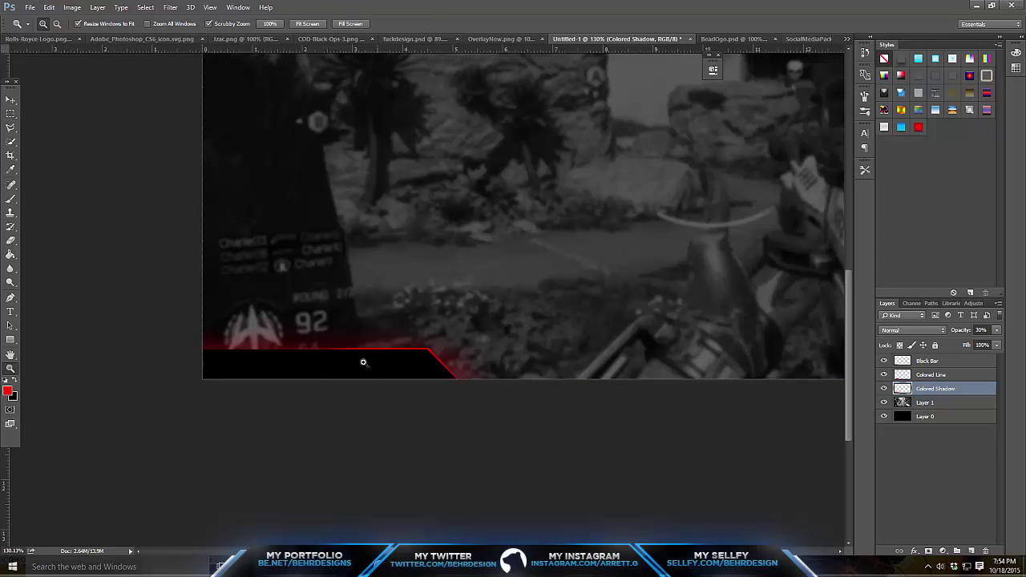
{"action": "left_click_drag", "start_coordinate": [325, 365], "coordinate": [383, 355]}
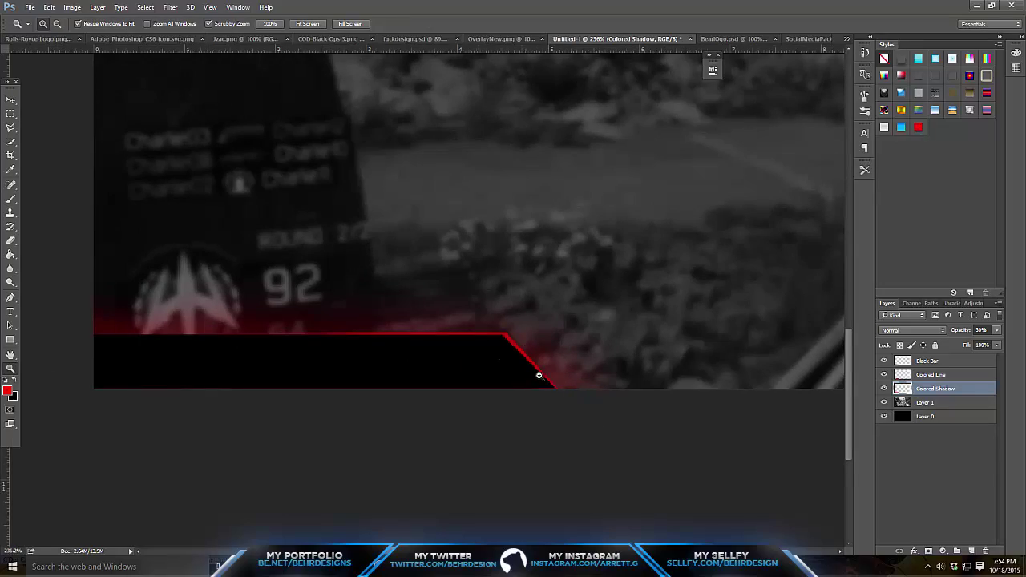
{"action": "left_click_drag", "start_coordinate": [539, 375], "coordinate": [582, 328]}
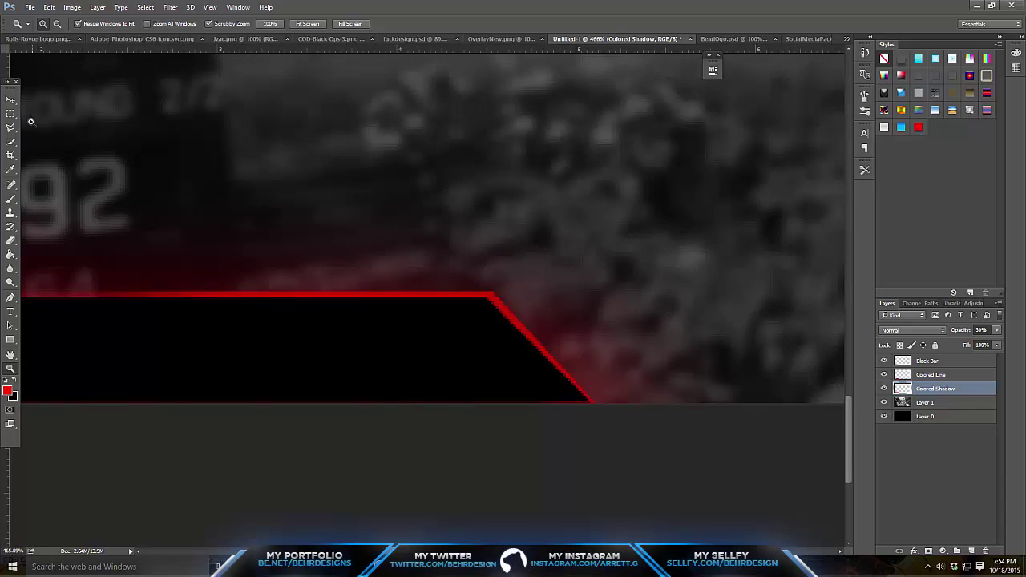
{"action": "left_click", "coordinate": [11, 127]}
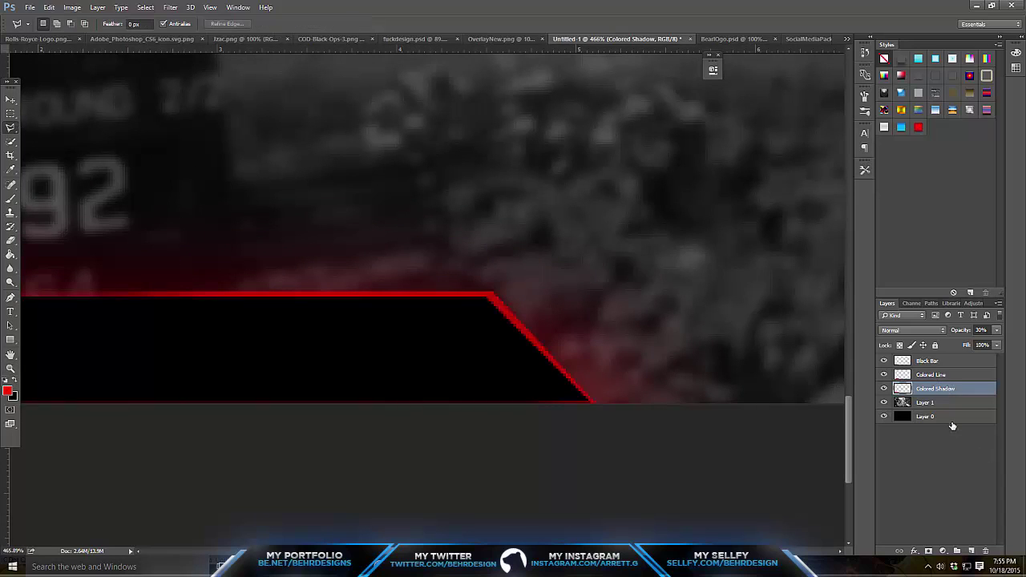
{"action": "left_click", "coordinate": [970, 550]}
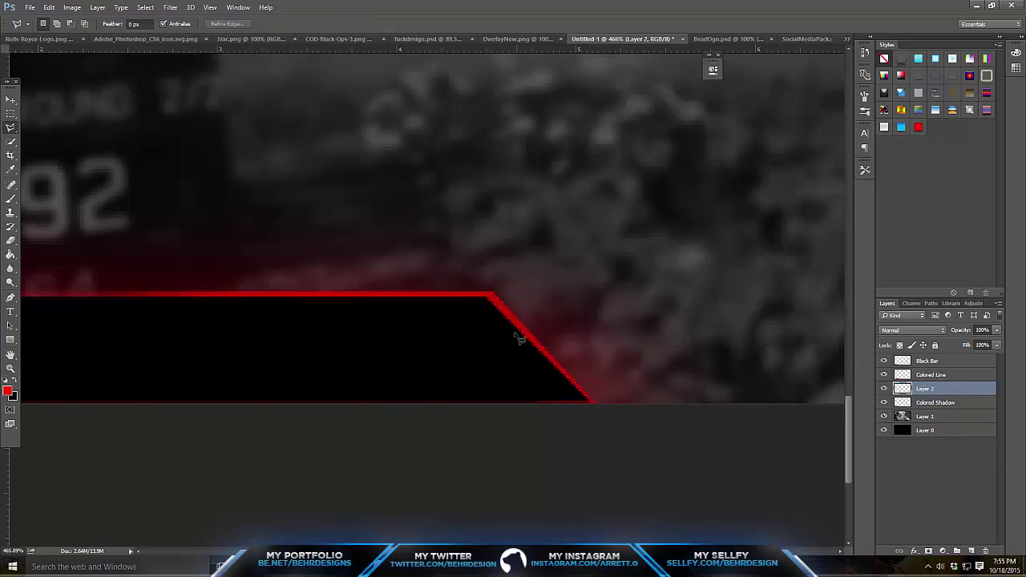
{"action": "left_click", "coordinate": [491, 321]}
{"action": "left_click", "coordinate": [527, 321]}
{"action": "left_click", "coordinate": [621, 414]}
{"action": "left_click", "coordinate": [550, 426]}
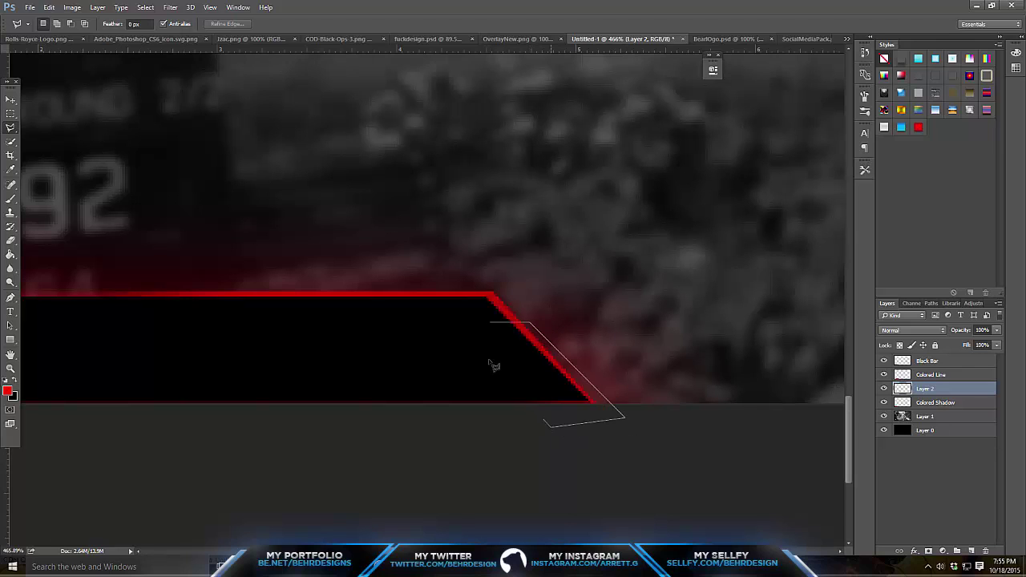
{"action": "double_click", "coordinate": [489, 361]}
Fill the selection with white, deselect it, and apply the saved style with Inner Glow, Gradient Overlay and Drop Shadow to Layer 2.
{"action": "right_click", "coordinate": [556, 375]}
{"action": "left_click", "coordinate": [608, 299]}
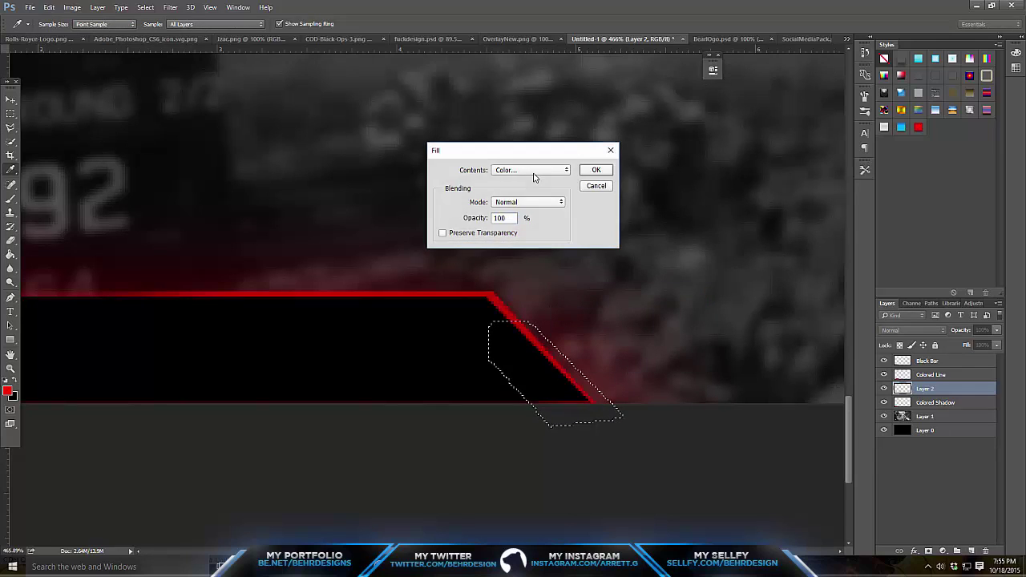
{"action": "left_click", "coordinate": [919, 308]}
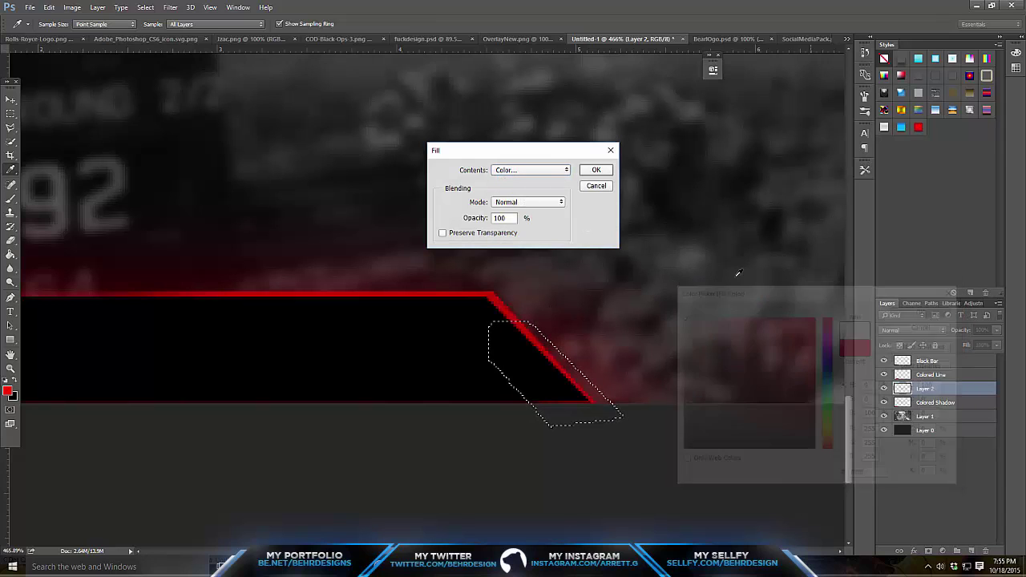
{"action": "key", "text": "Return"}
{"action": "key", "text": "ctrl+d"}
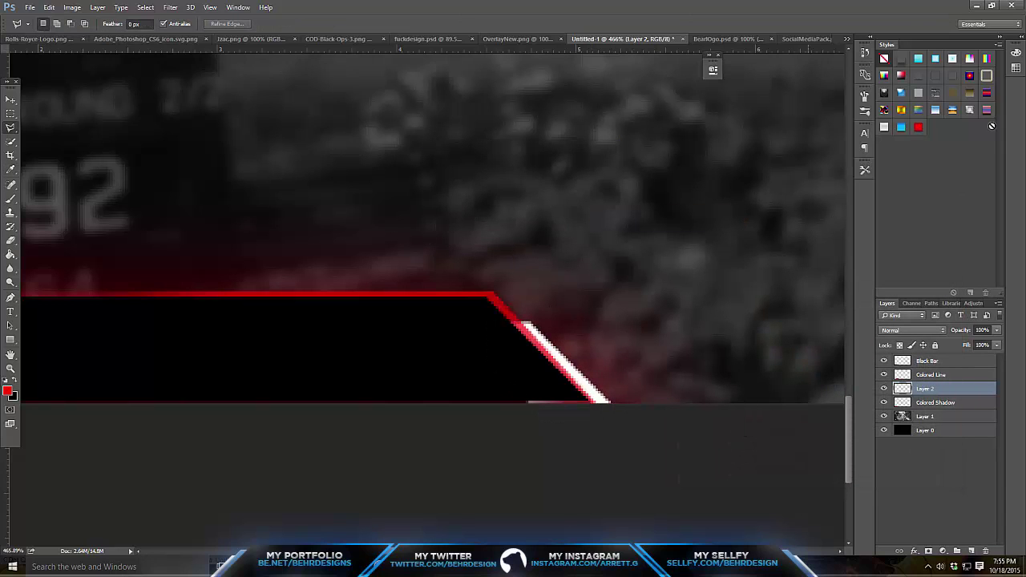
{"action": "left_click", "coordinate": [883, 126]}
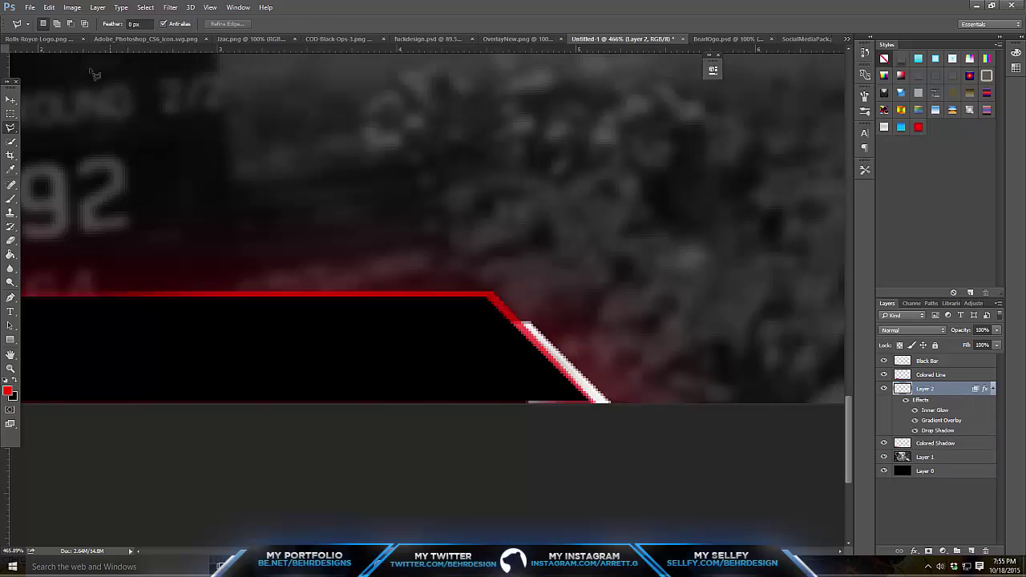
Shift the white accent slightly outward from the slanted edge and place Layer 2 directly below the Black Bar layer.
{"action": "left_click", "coordinate": [11, 98]}
{"action": "left_click_drag", "start_coordinate": [559, 212], "coordinate": [567, 213]}
{"action": "left_click_drag", "start_coordinate": [953, 390], "coordinate": [944, 365]}
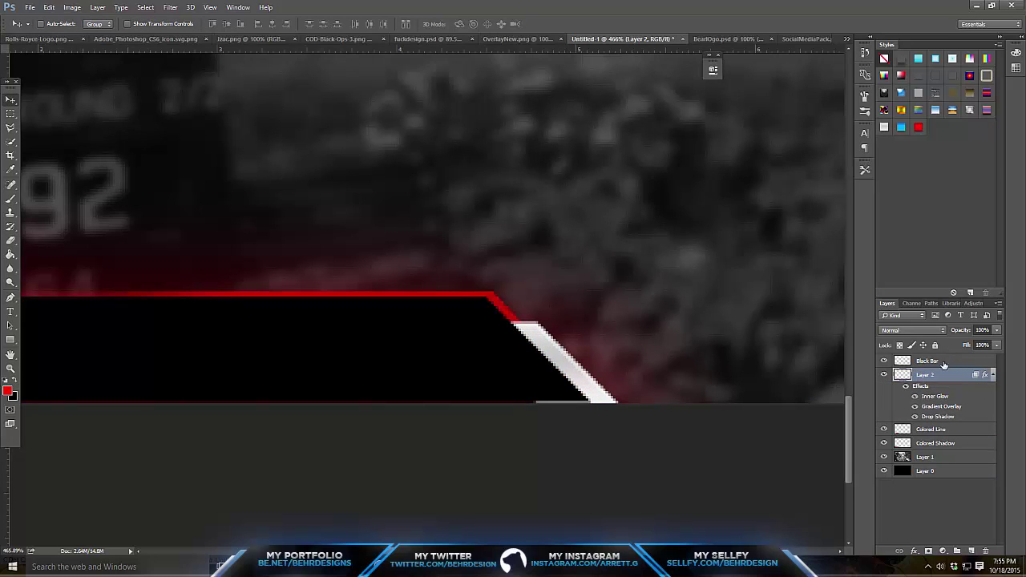
{"action": "left_click", "coordinate": [10, 113]}
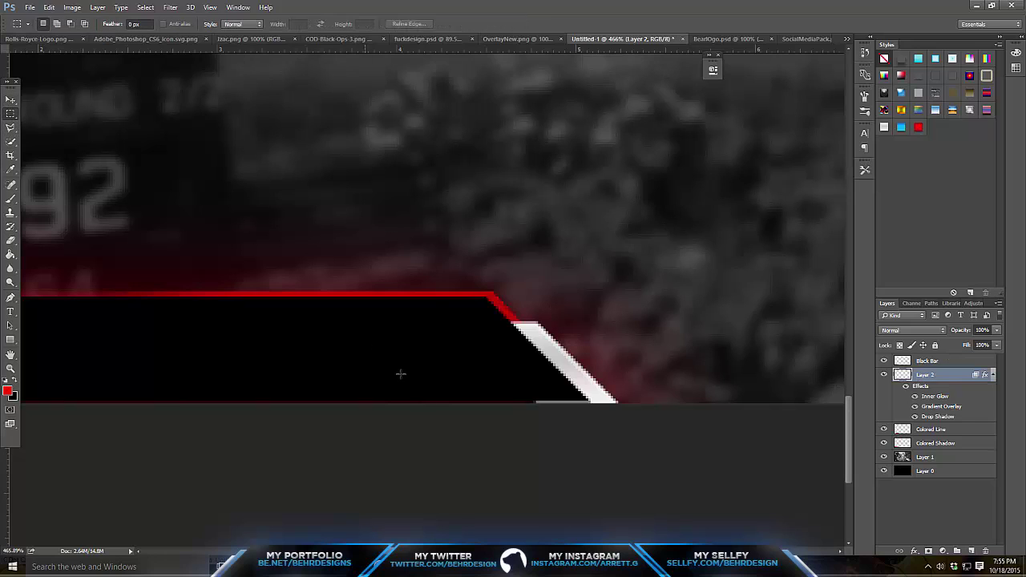
{"action": "left_click_drag", "start_coordinate": [384, 357], "coordinate": [534, 474]}
{"action": "key", "text": "ctrl+d"}
Delete the leftover white strip beneath the black bar on Layer 2 using a Polygonal Lasso selection, and clear the selection.
{"action": "left_click", "coordinate": [10, 127]}
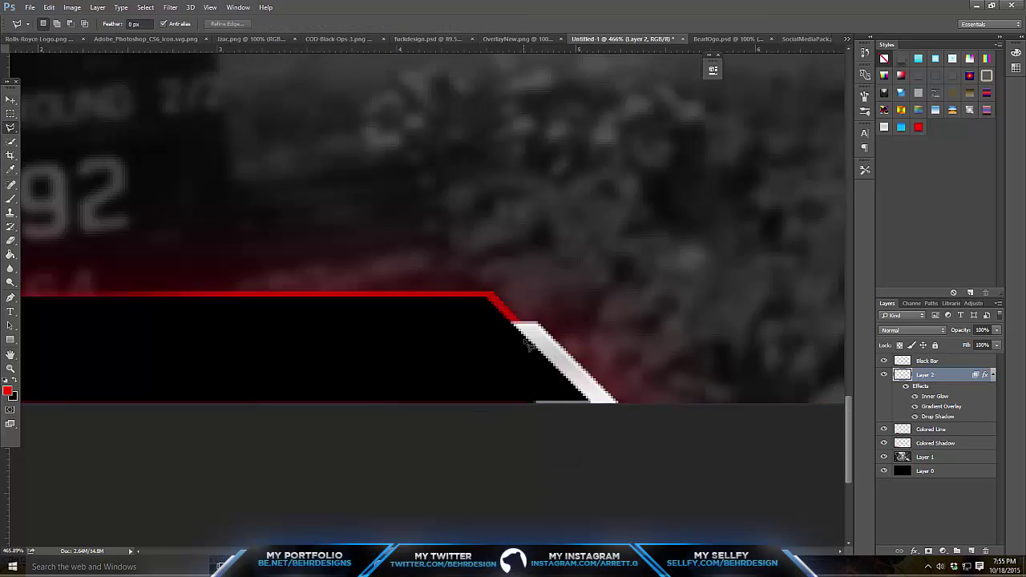
{"action": "left_click", "coordinate": [610, 423]}
{"action": "left_click", "coordinate": [491, 434]}
{"action": "double_click", "coordinate": [442, 372]}
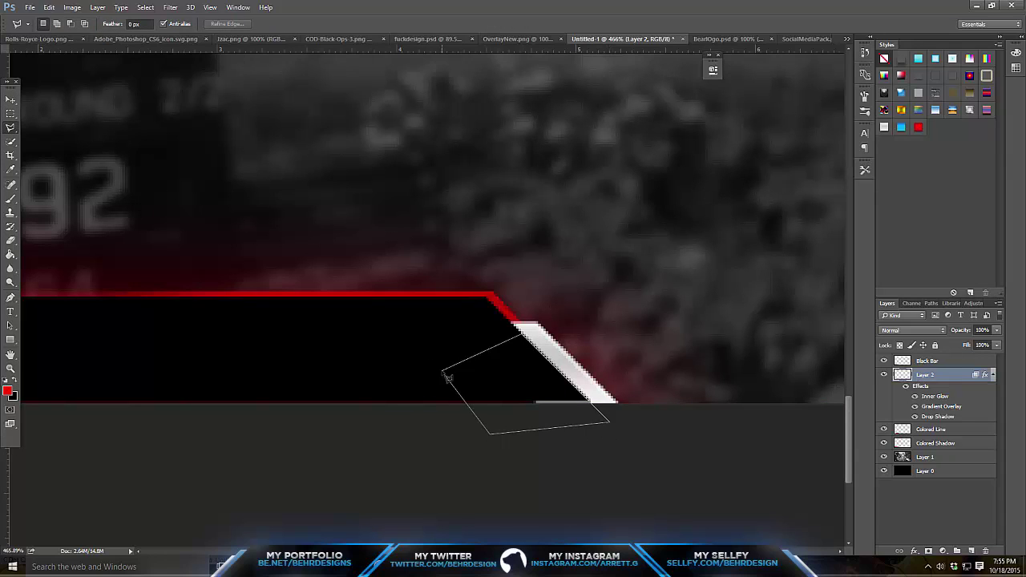
{"action": "key", "text": "Delete"}
{"action": "key", "text": "ctrl+d"}
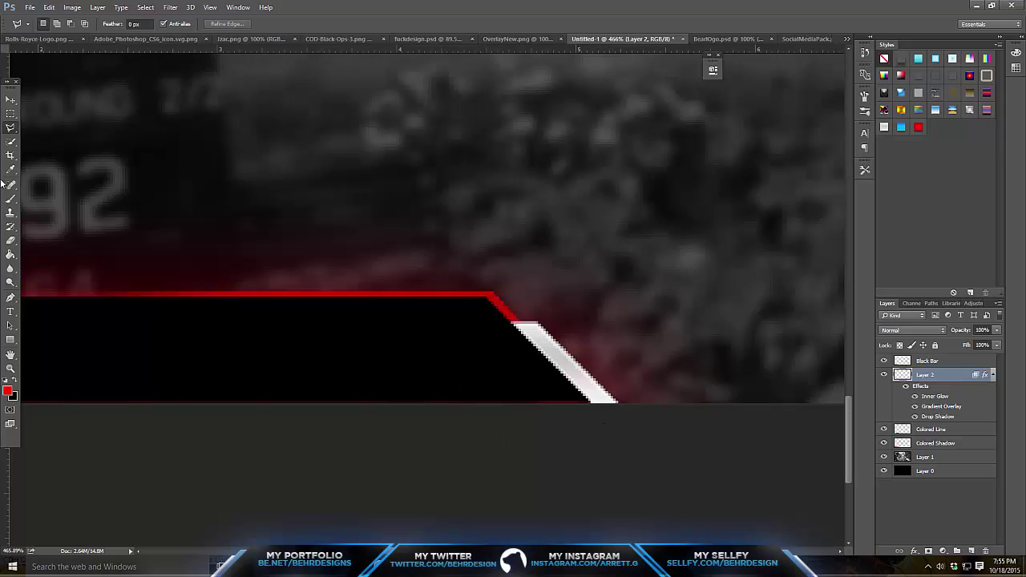
Move the Black Bar, Layer 2, Colored Line and Colored Shadow layers together slightly down so the bar's bottom edge leaves the canvas.
{"action": "left_click", "coordinate": [931, 442]}
{"action": "left_click", "coordinate": [921, 361], "text": "shift"}
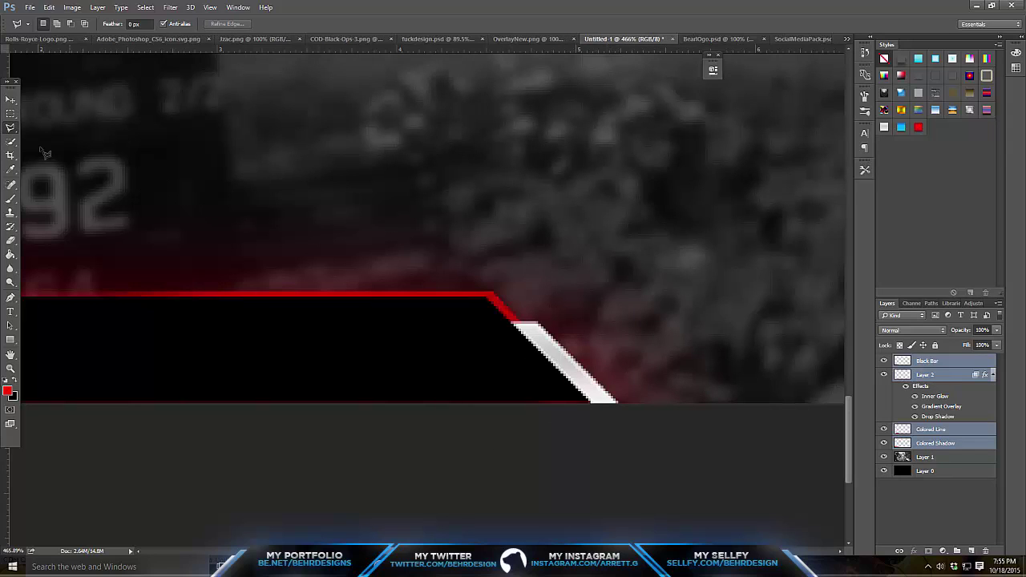
{"action": "left_click", "coordinate": [11, 99]}
{"action": "left_click_drag", "start_coordinate": [145, 117], "coordinate": [148, 127]}
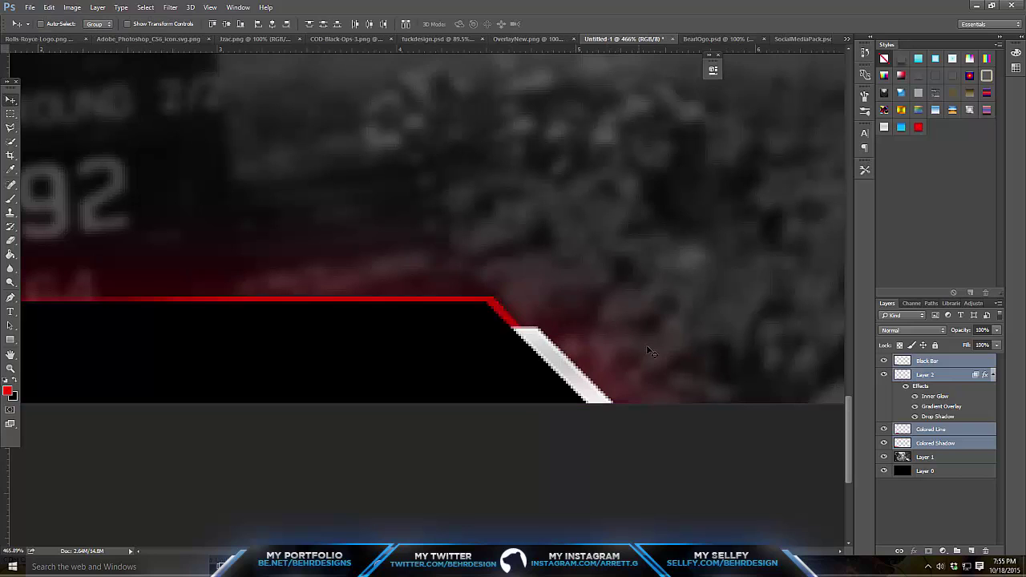
Duplicate Layer 2 and shift the copy slightly outward and down along the slanted edge.
{"action": "left_click", "coordinate": [934, 384]}
{"action": "key", "text": "ctrl+j"}
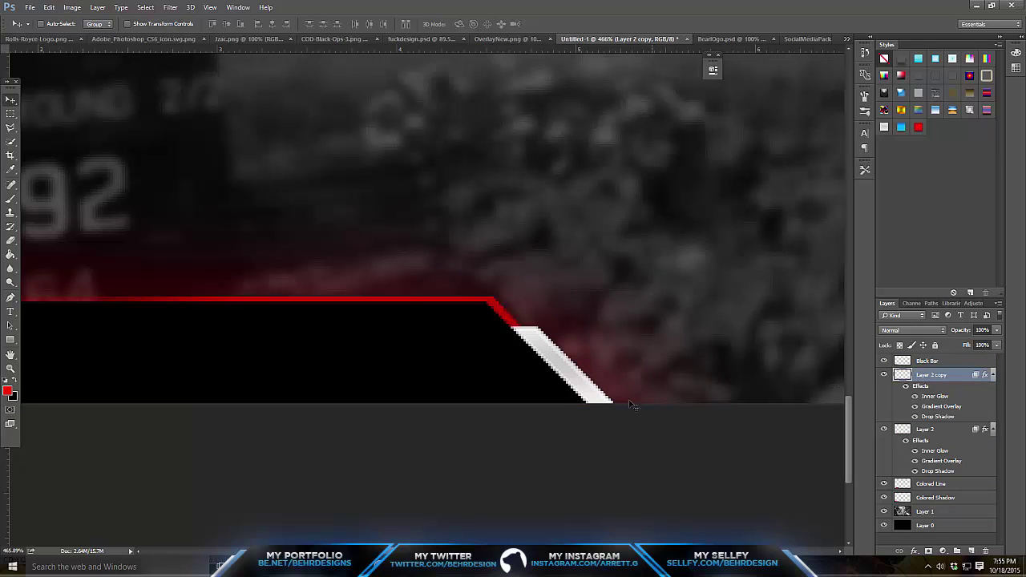
{"action": "left_click_drag", "start_coordinate": [630, 405], "coordinate": [604, 388]}
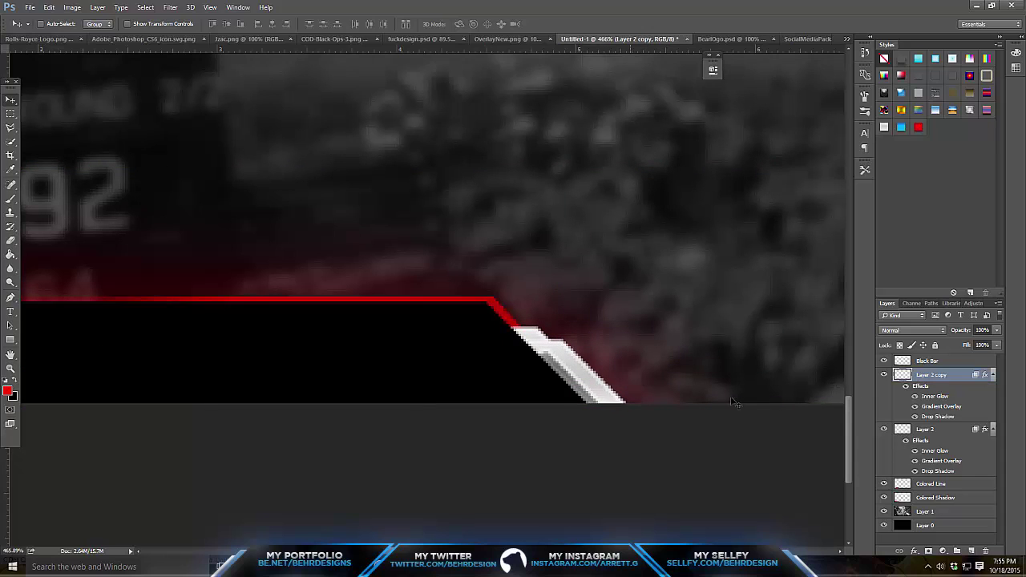
Place Layer 2 copy directly below Layer 2 and apply the saved red style to it.
{"action": "left_click_drag", "start_coordinate": [940, 384], "coordinate": [942, 454]}
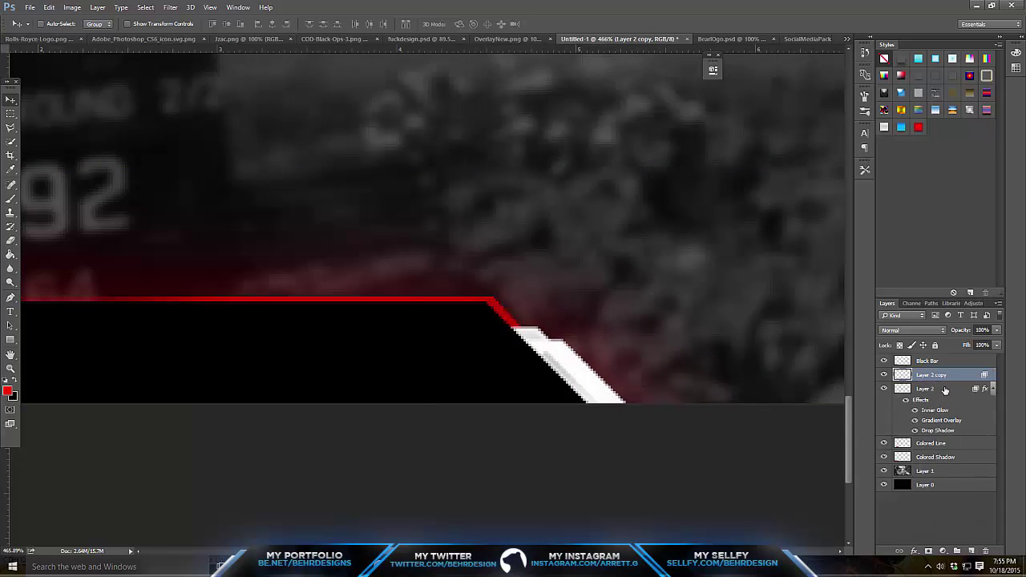
{"action": "key", "text": "ctrl+z"}
{"action": "left_click_drag", "start_coordinate": [942, 383], "coordinate": [926, 473]}
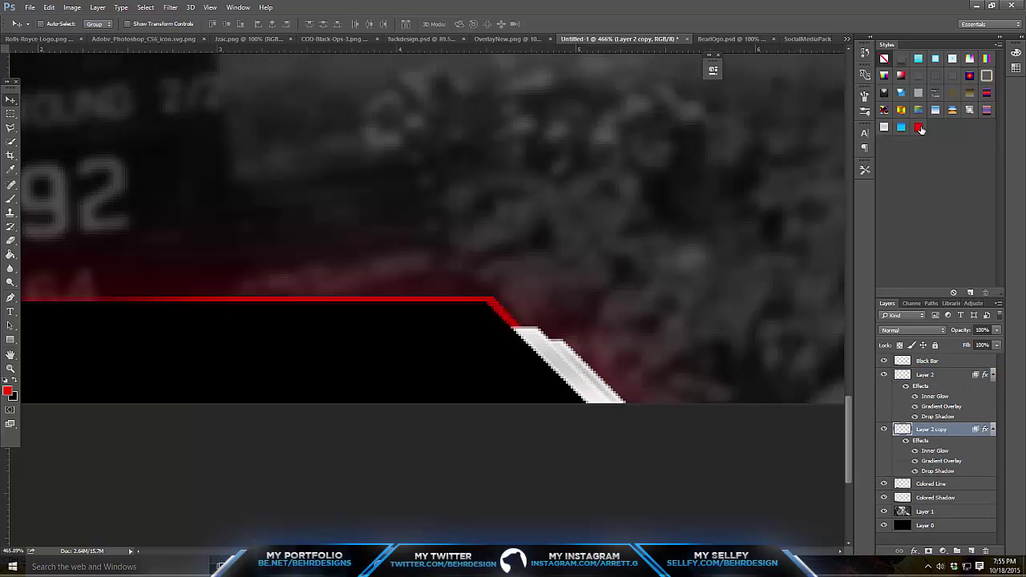
{"action": "left_click", "coordinate": [919, 129]}
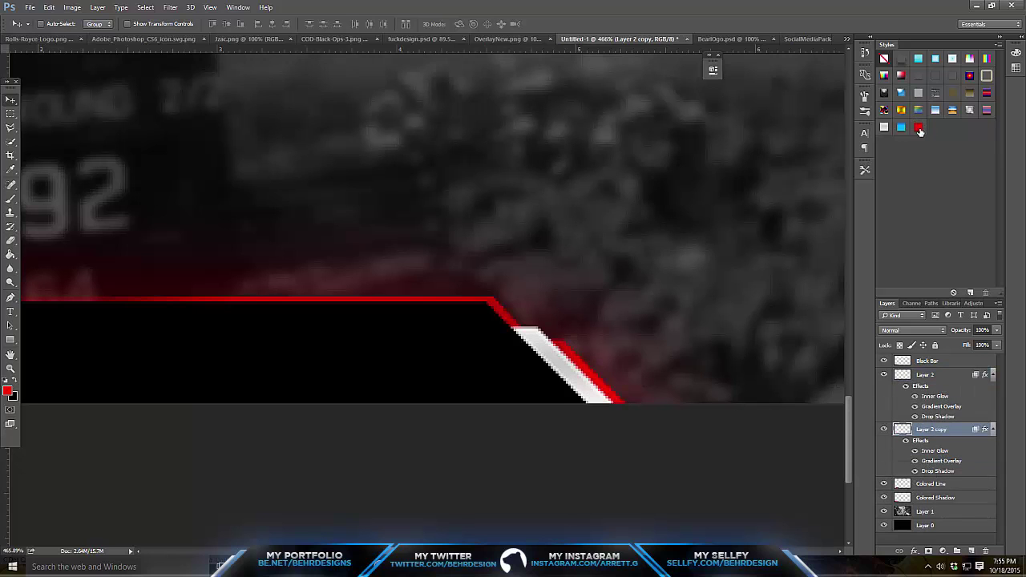
Select Layer 2 and Layer 2 copy together.
{"action": "left_click", "coordinate": [10, 368]}
{"action": "left_click_drag", "start_coordinate": [490, 299], "coordinate": [318, 368]}
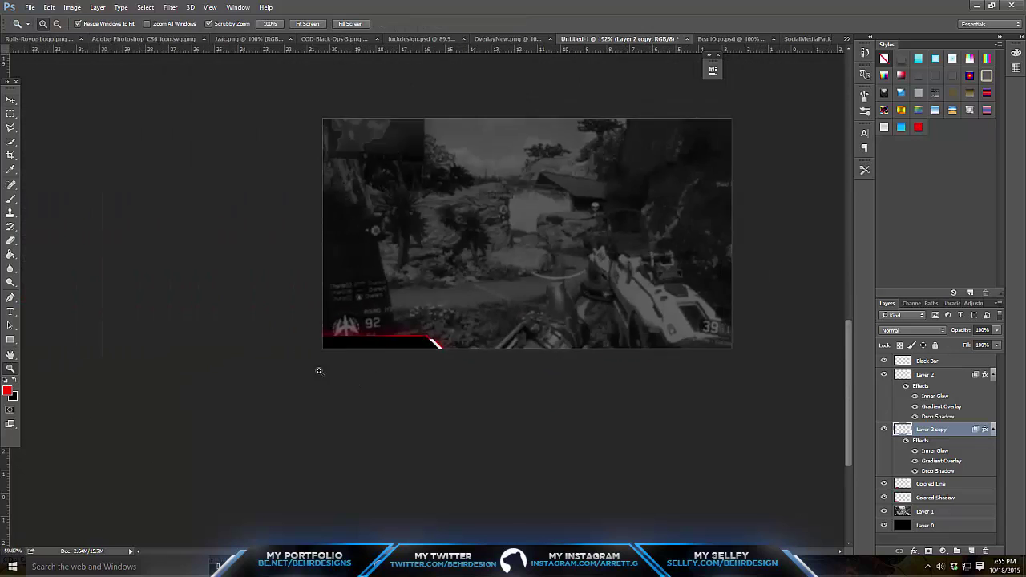
{"action": "left_click_drag", "start_coordinate": [318, 405], "coordinate": [485, 275]}
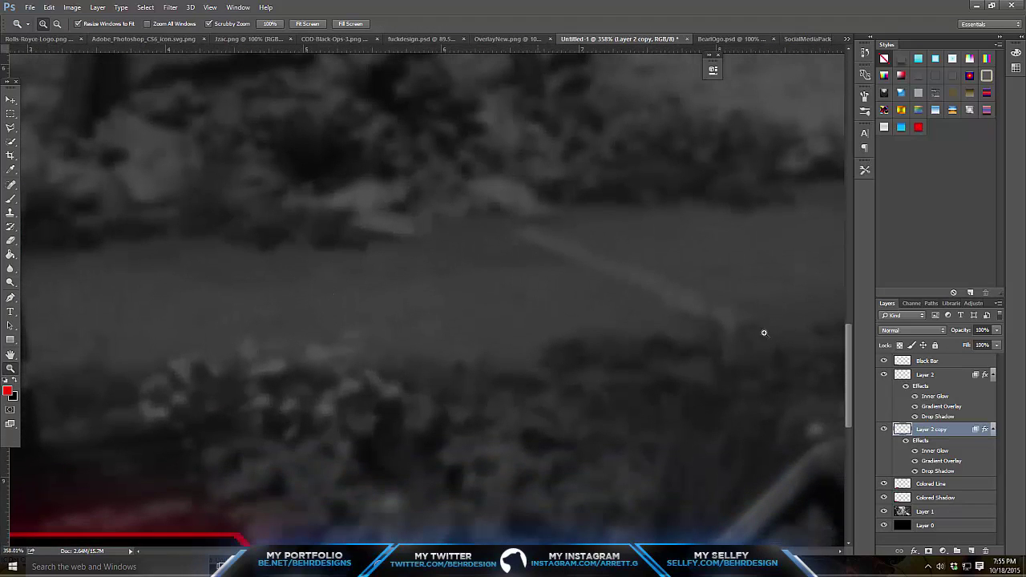
{"action": "scroll", "coordinate": [846, 393], "scroll_direction": "down", "scroll_amount": 5}
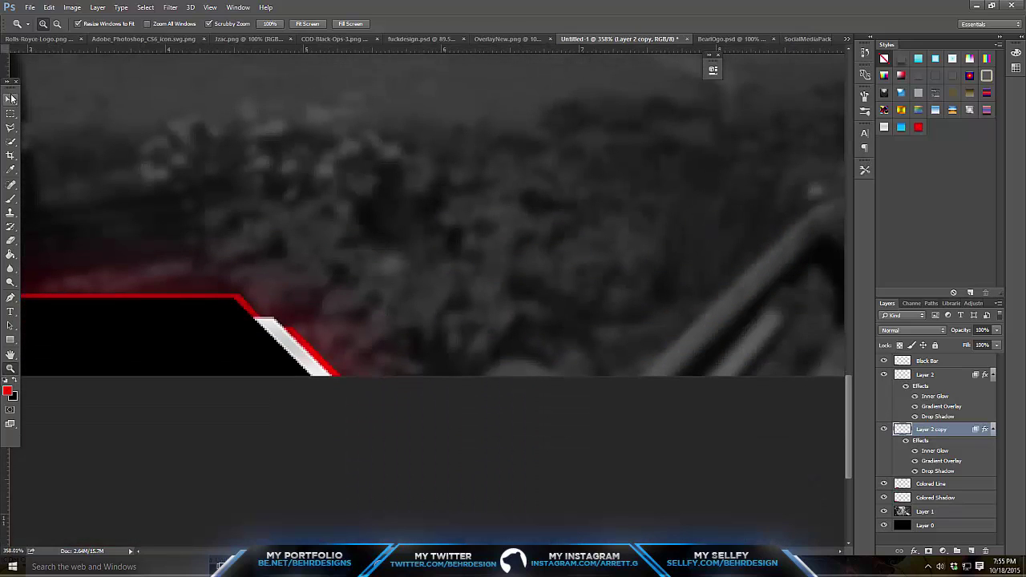
{"action": "left_click", "coordinate": [11, 99]}
{"action": "left_click", "coordinate": [928, 375]}
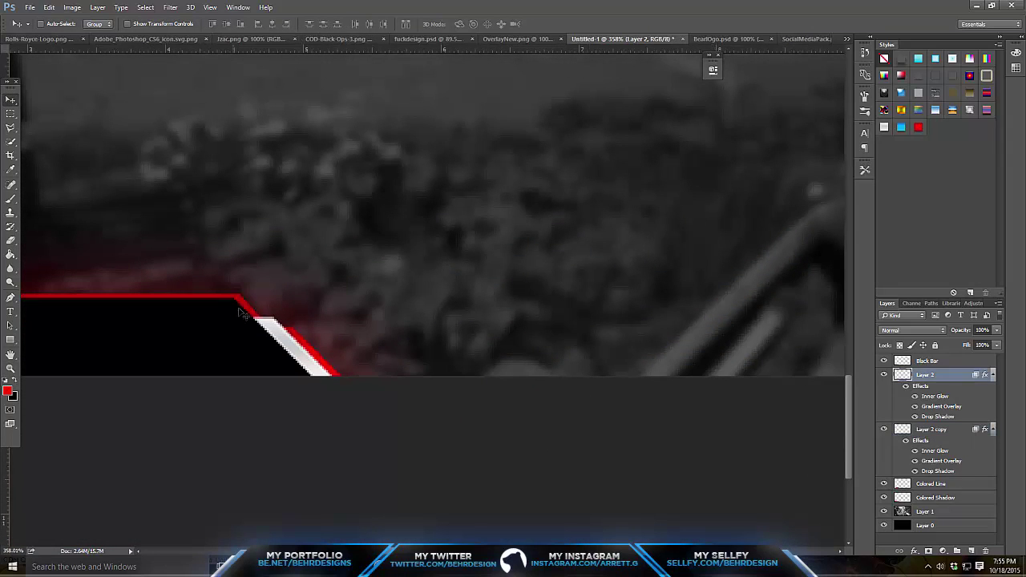
{"action": "left_click", "coordinate": [947, 438], "text": "shift"}
Examine the white and red slanted accent up close and against the whole overlay.
{"action": "key", "text": "z"}
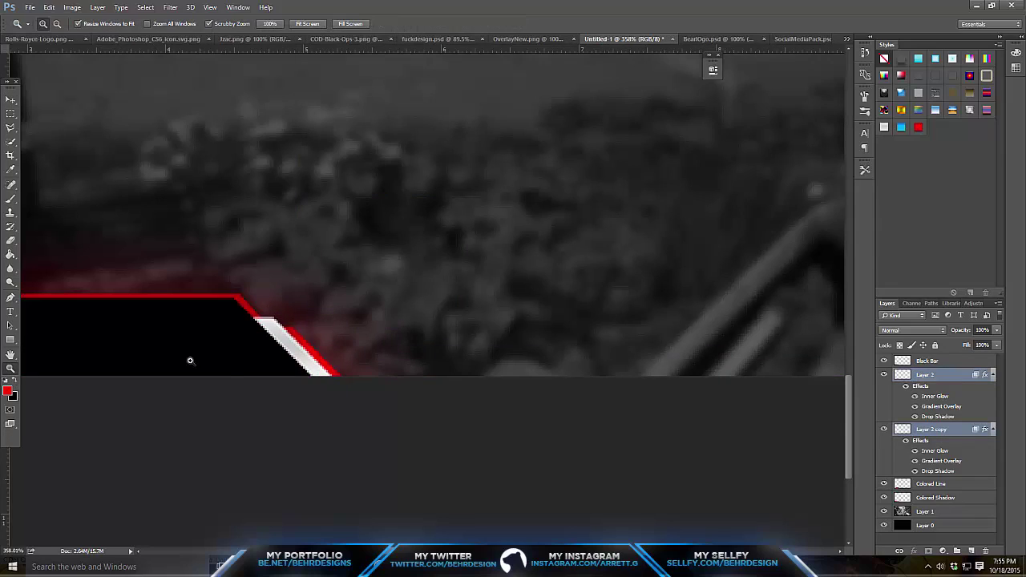
{"action": "left_click", "coordinate": [190, 360]}
{"action": "key", "text": "v"}
{"action": "left_click_drag", "start_coordinate": [357, 219], "coordinate": [376, 220]}
{"action": "left_click", "coordinate": [17, 380]}
{"action": "left_click", "coordinate": [9, 369]}
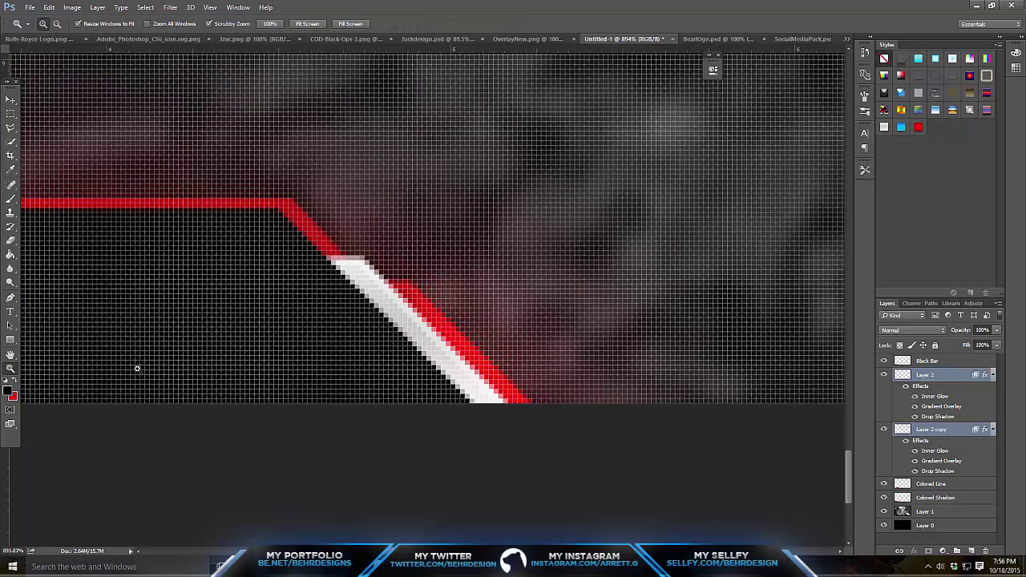
{"action": "left_click_drag", "start_coordinate": [581, 299], "coordinate": [385, 363]}
{"action": "left_click_drag", "start_coordinate": [290, 408], "coordinate": [319, 394]}
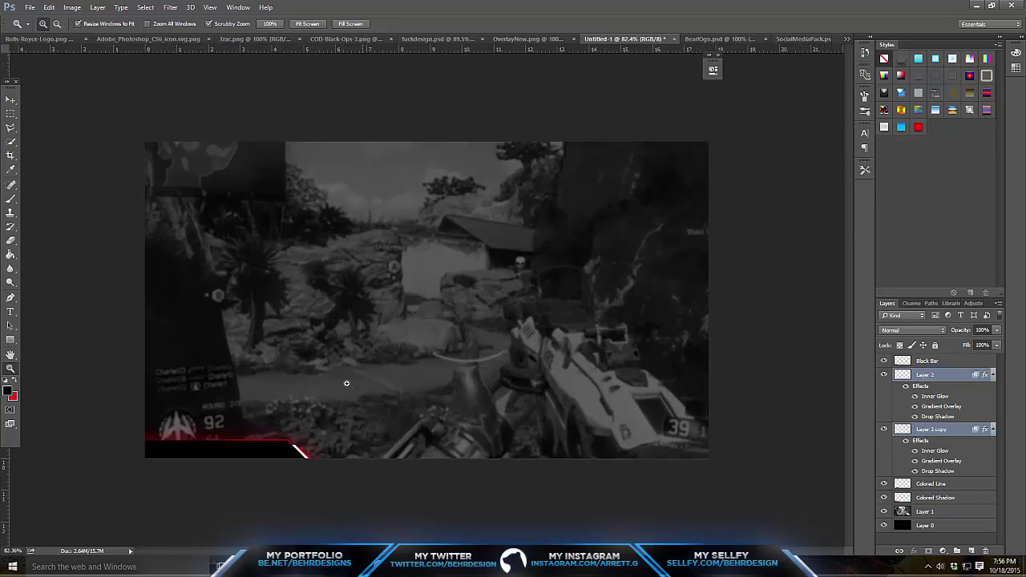
{"action": "scroll", "coordinate": [201, 423], "scroll_direction": "up", "scroll_amount": 3}
{"action": "scroll", "coordinate": [155, 469], "scroll_direction": "up", "scroll_amount": 3}
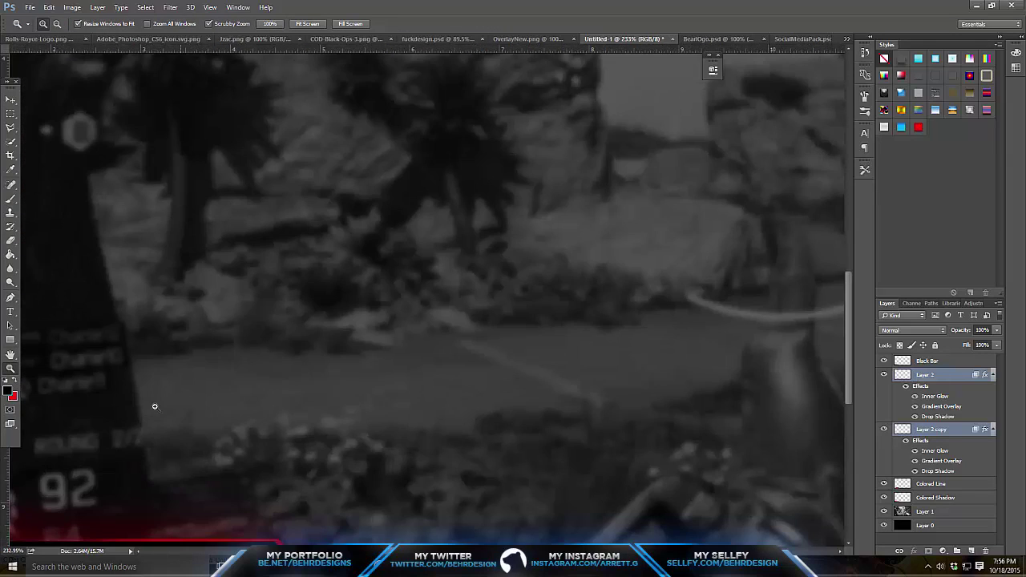
{"action": "scroll", "coordinate": [488, 470], "scroll_direction": "down", "scroll_amount": 5}
{"action": "scroll", "coordinate": [489, 249], "scroll_direction": "left", "scroll_amount": 5}
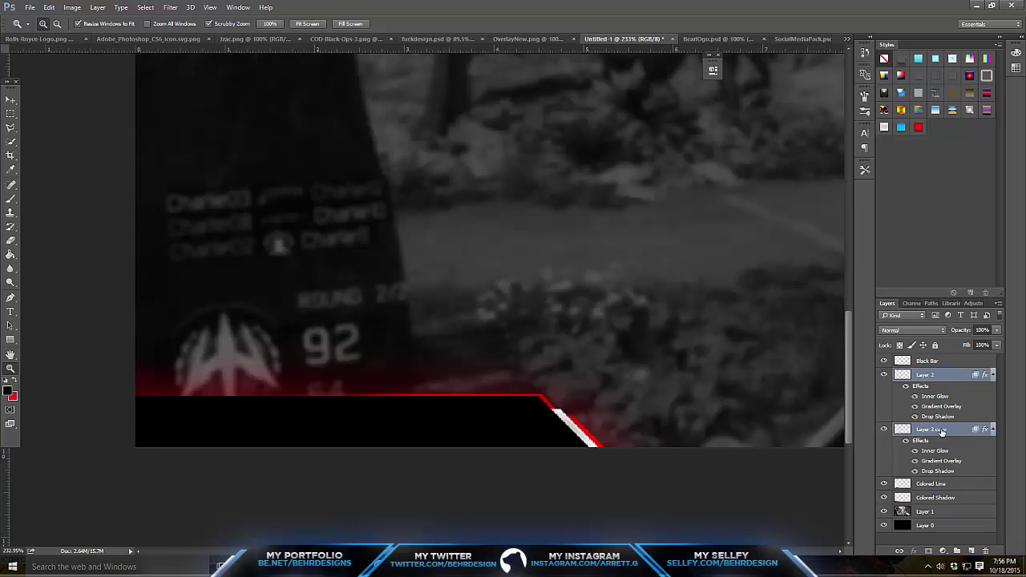
Merge Layer 2 and Layer 2 copy into one layer and rename it Colored Side.
{"action": "right_click", "coordinate": [942, 431]}
{"action": "left_click", "coordinate": [878, 393]}
{"action": "double_click", "coordinate": [926, 374]}
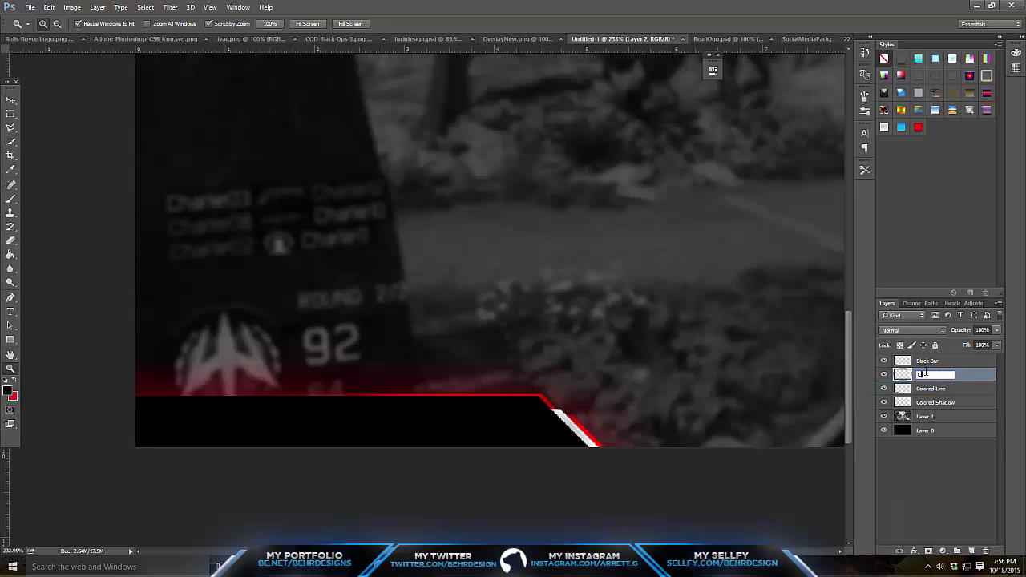
{"action": "type", "text": "Colored"}
{"action": "key", "text": "Return"}
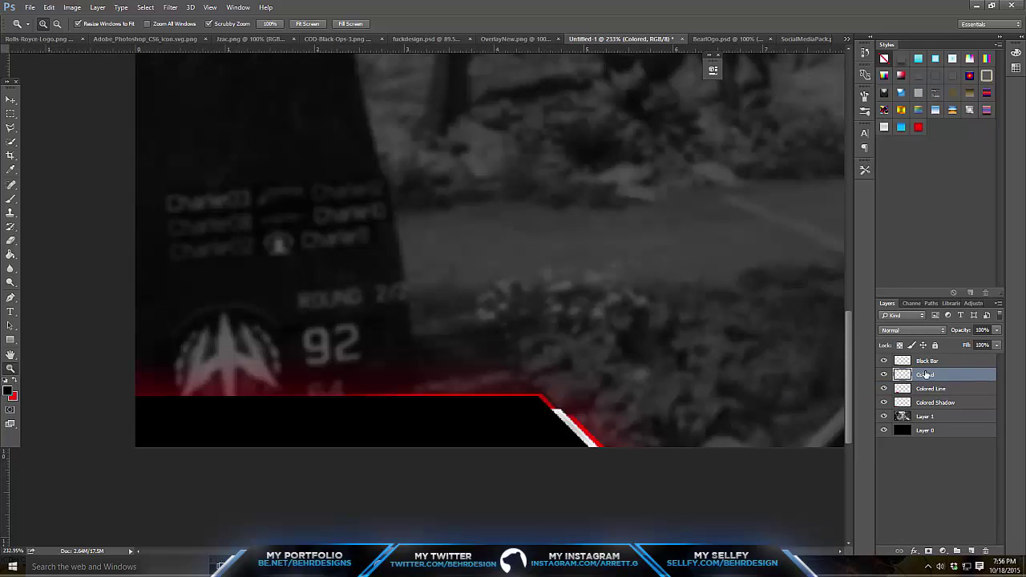
{"action": "double_click", "coordinate": [944, 374]}
{"action": "left_click", "coordinate": [943, 375]}
{"action": "type", "text": "Side"}
{"action": "key", "text": "Return"}
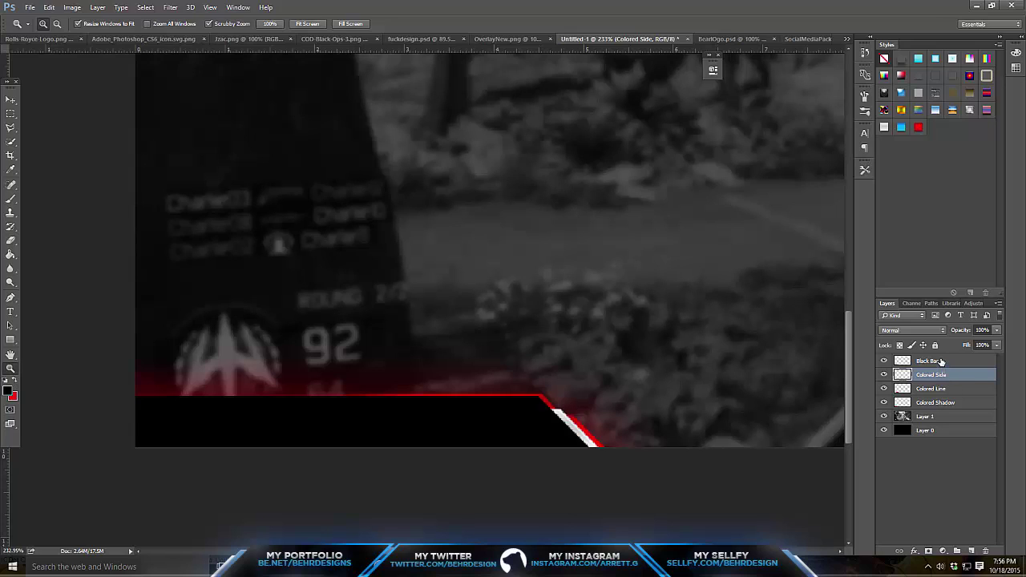
Add a new layer above Black Bar, clip it to that layer, and name it White.
{"action": "left_click", "coordinate": [941, 361]}
{"action": "key", "text": "ctrl+shift+alt+n"}
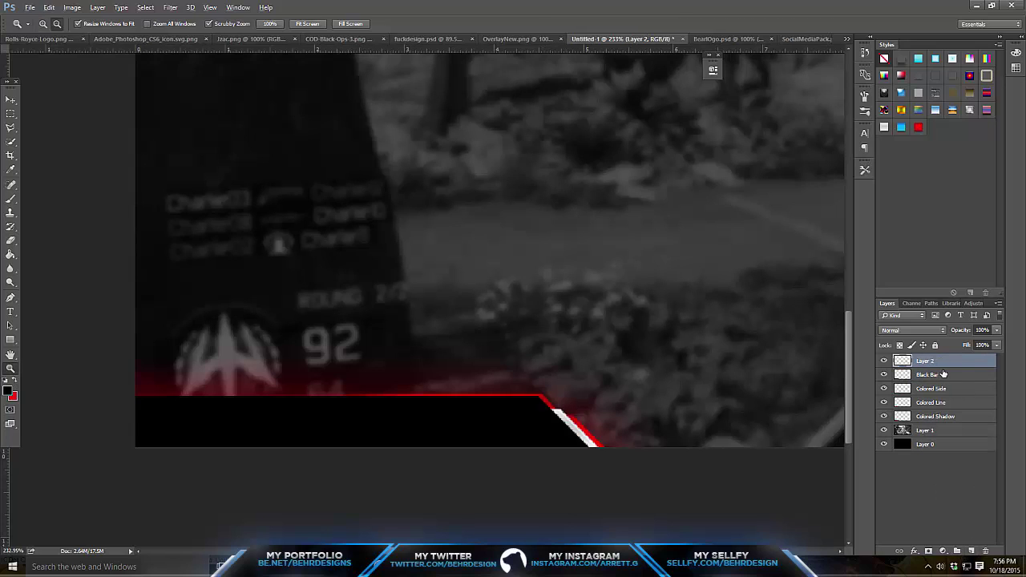
{"action": "left_click", "coordinate": [942, 372], "text": "alt"}
{"action": "double_click", "coordinate": [941, 364]}
{"action": "type", "text": "W"}
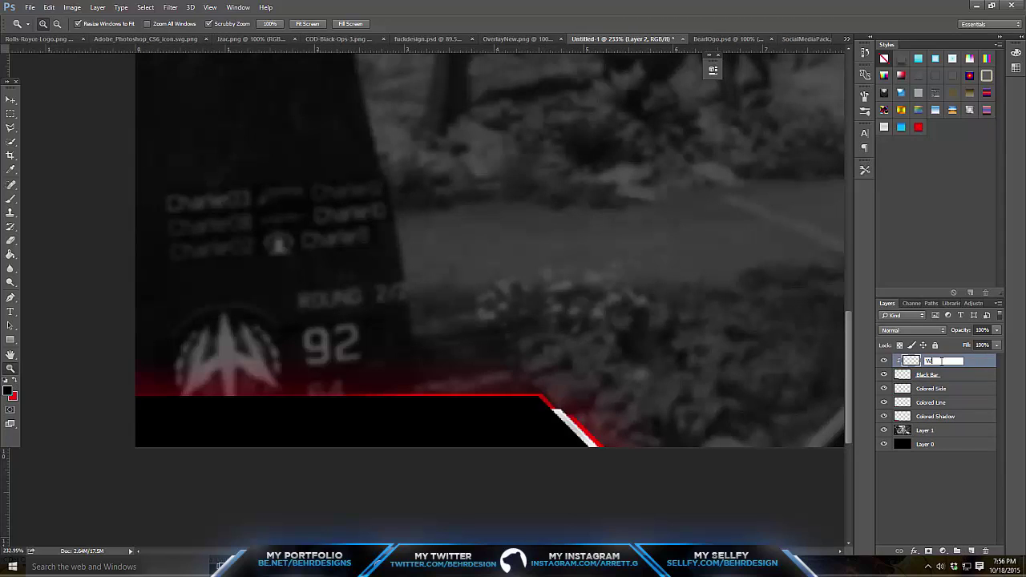
{"action": "type", "text": "hite"}
{"action": "key", "text": "Return"}
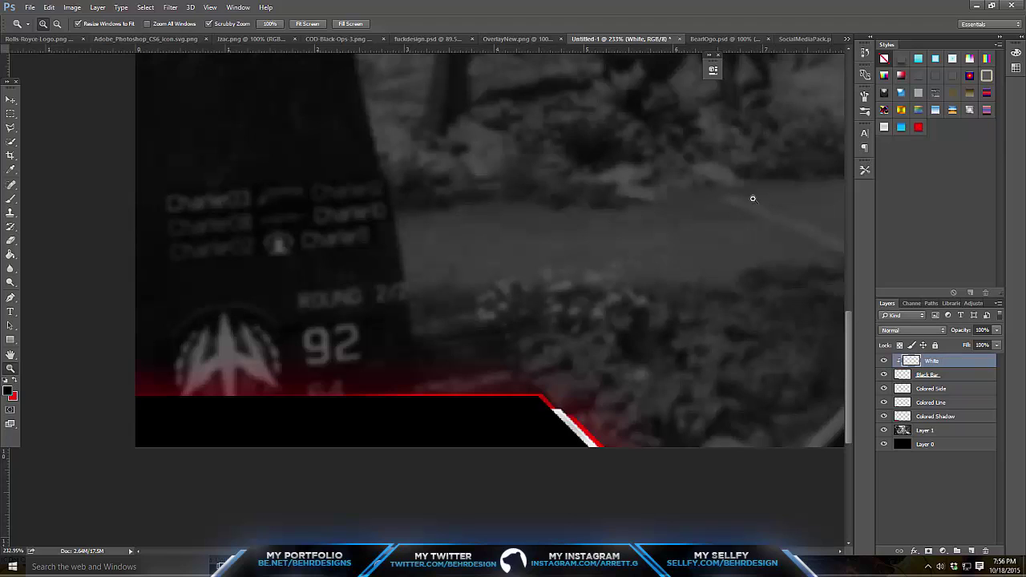
Paint white highlights at both ends of the bar with a soft 139 px brush, and set the White layer's opacity to 17%.
{"action": "left_click", "coordinate": [10, 198]}
{"action": "left_click", "coordinate": [7, 381]}
{"action": "left_click", "coordinate": [13, 381]}
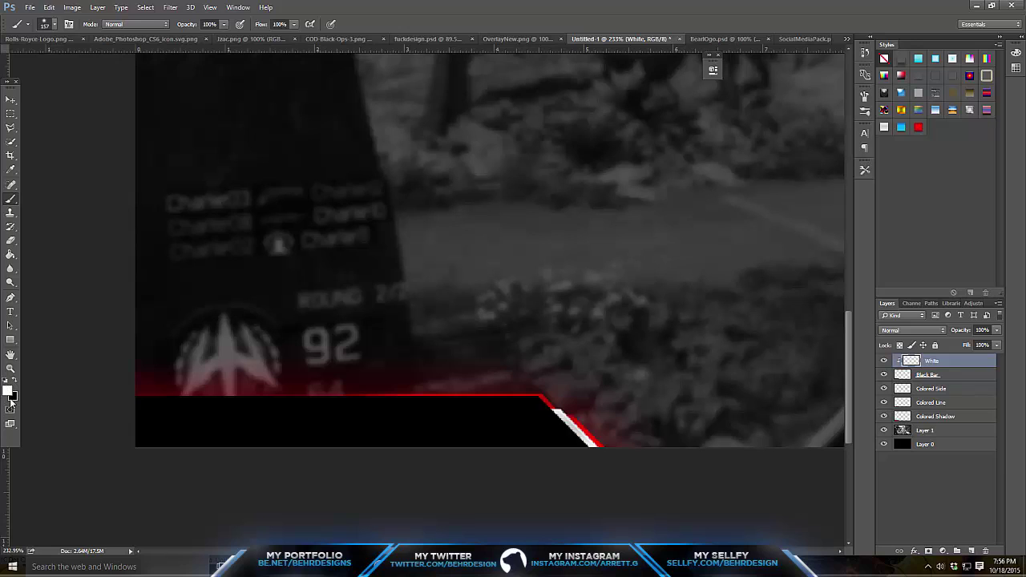
{"action": "left_click", "coordinate": [45, 25]}
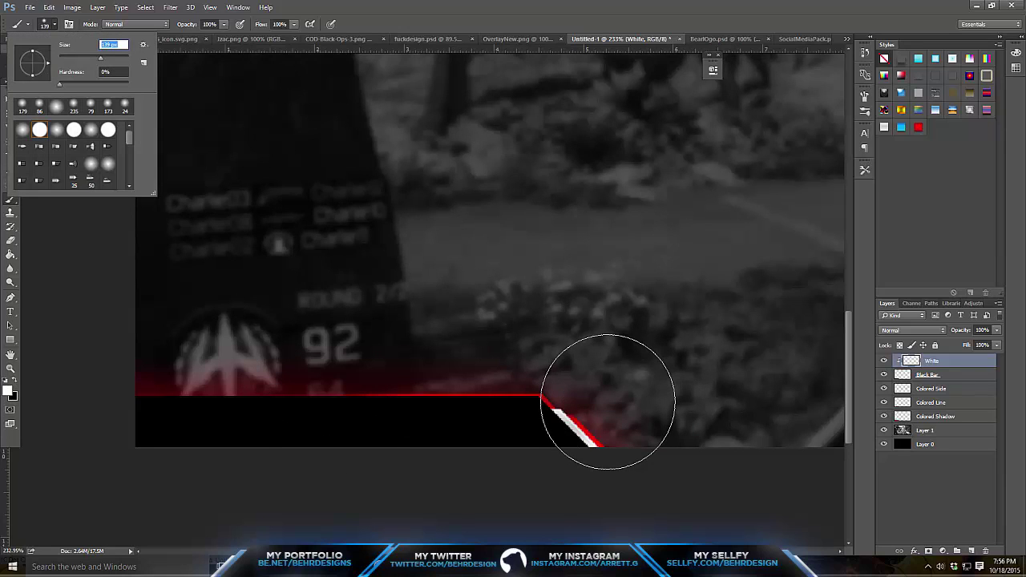
{"action": "left_click", "coordinate": [604, 399]}
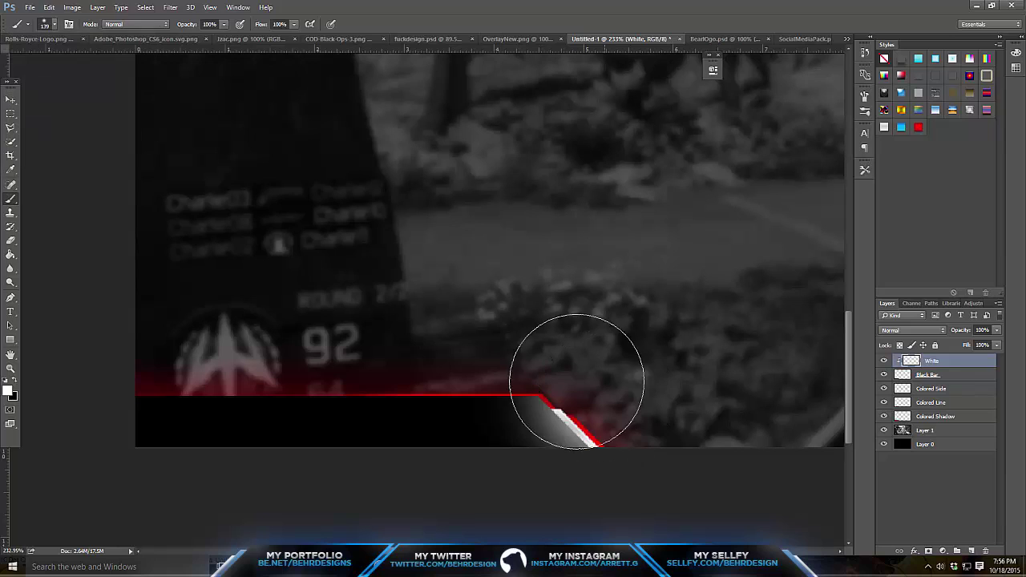
{"action": "left_click", "coordinate": [104, 345]}
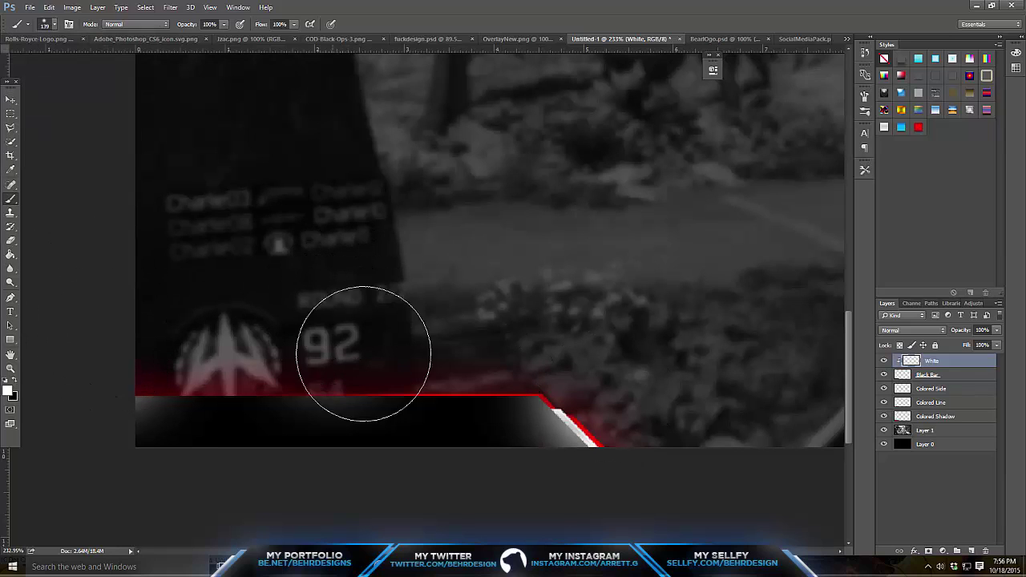
{"action": "left_click", "coordinate": [997, 331]}
{"action": "left_click_drag", "start_coordinate": [998, 339], "coordinate": [950, 347]}
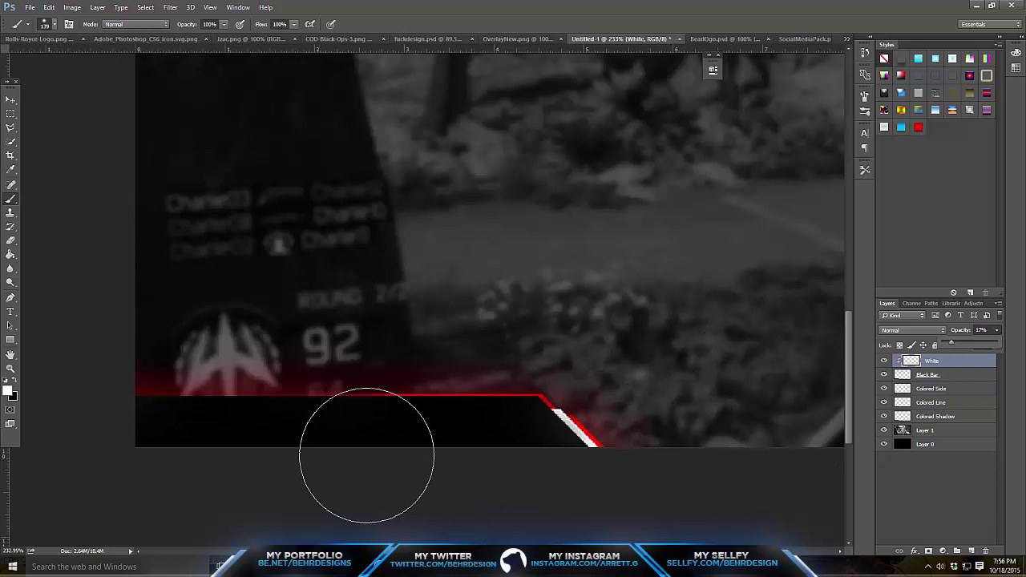
Add a white Inner Glow to the Black Bar layer with 7% opacity and a size of 3 px.
{"action": "left_click", "coordinate": [932, 377]}
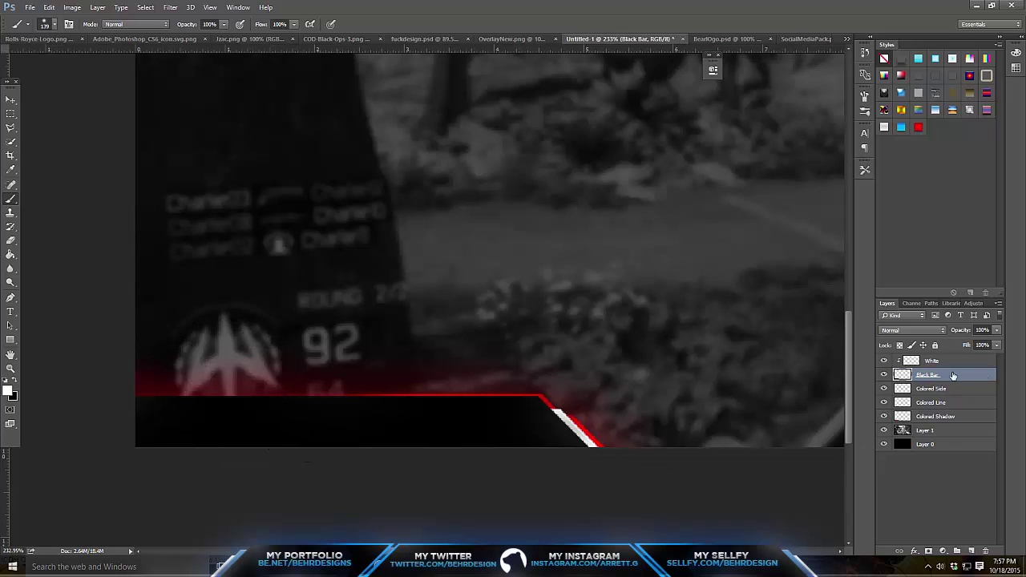
{"action": "right_click", "coordinate": [953, 375]}
{"action": "left_click", "coordinate": [869, 80]}
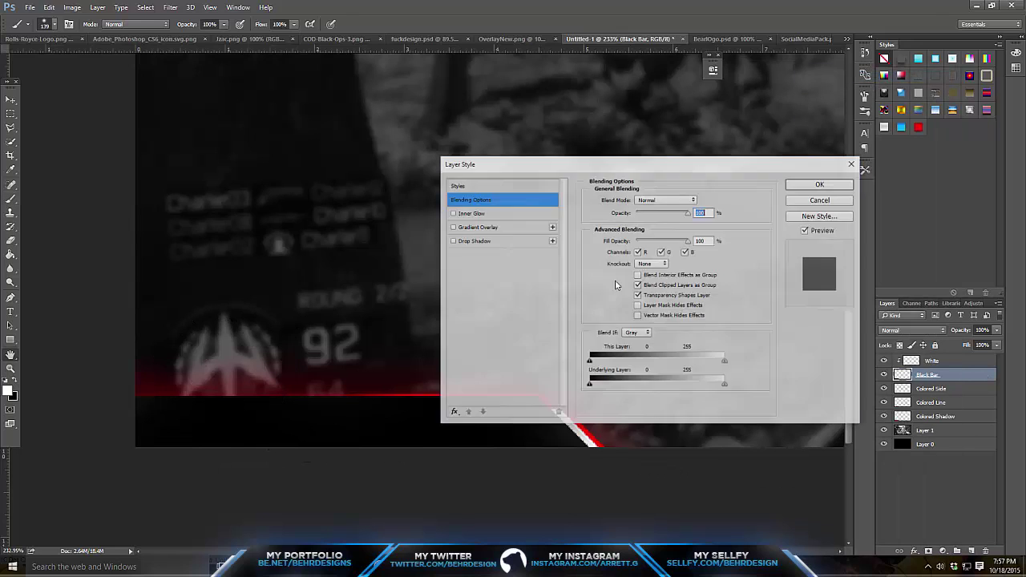
{"action": "left_click", "coordinate": [467, 214]}
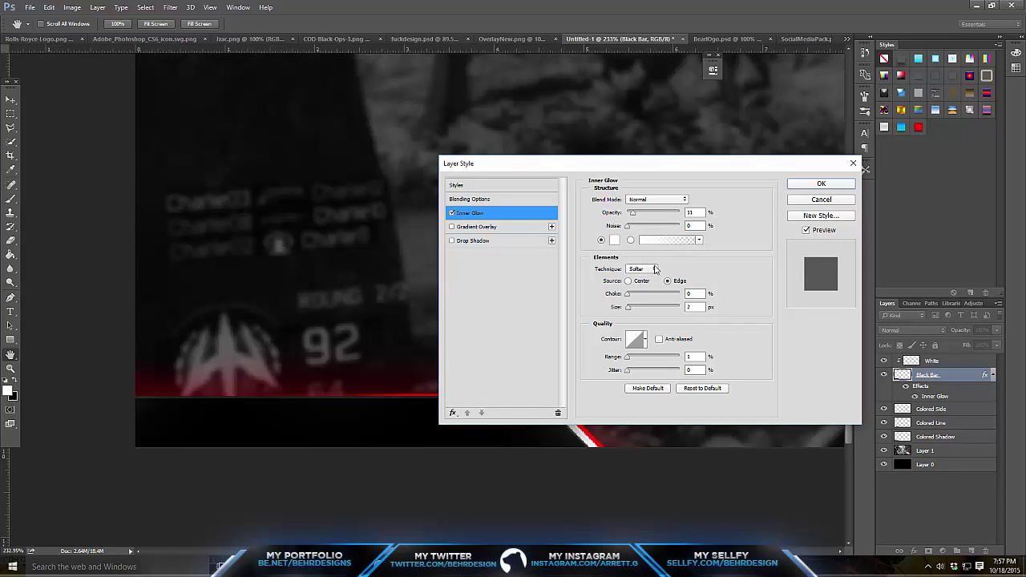
{"action": "left_click_drag", "start_coordinate": [643, 215], "coordinate": [646, 223]}
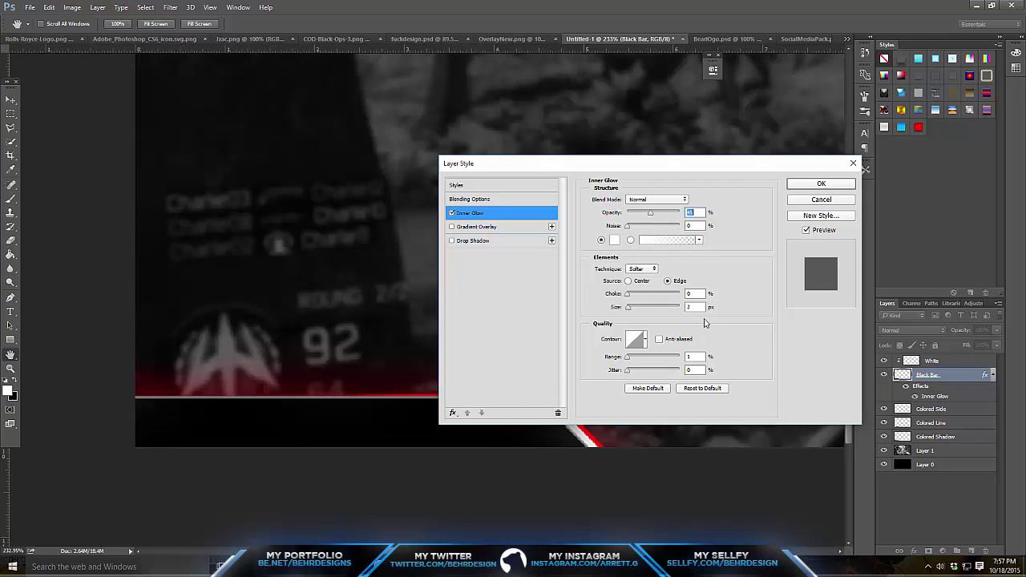
{"action": "left_click_drag", "start_coordinate": [650, 215], "coordinate": [631, 223]}
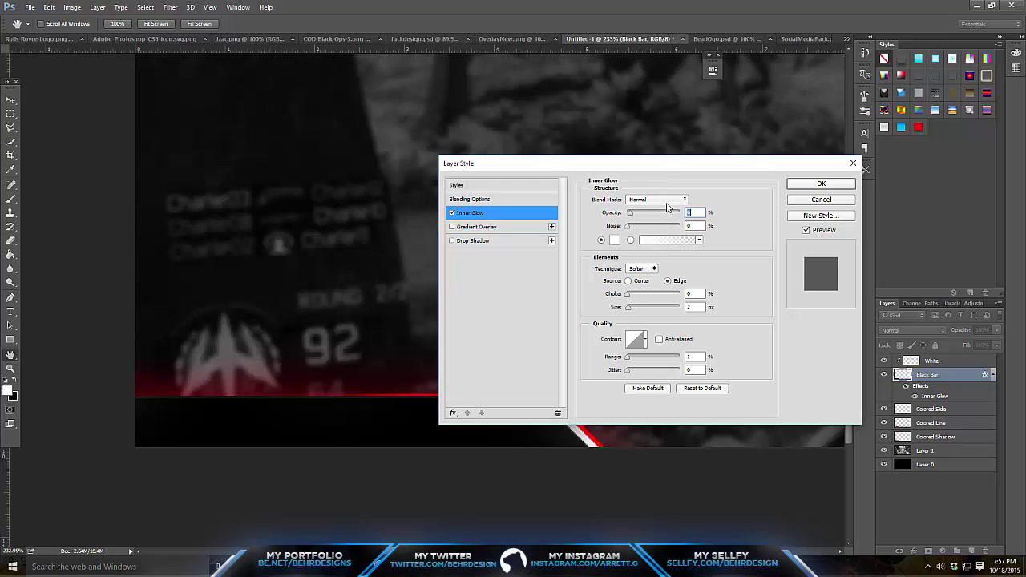
{"action": "left_click_drag", "start_coordinate": [679, 164], "coordinate": [823, 118]}
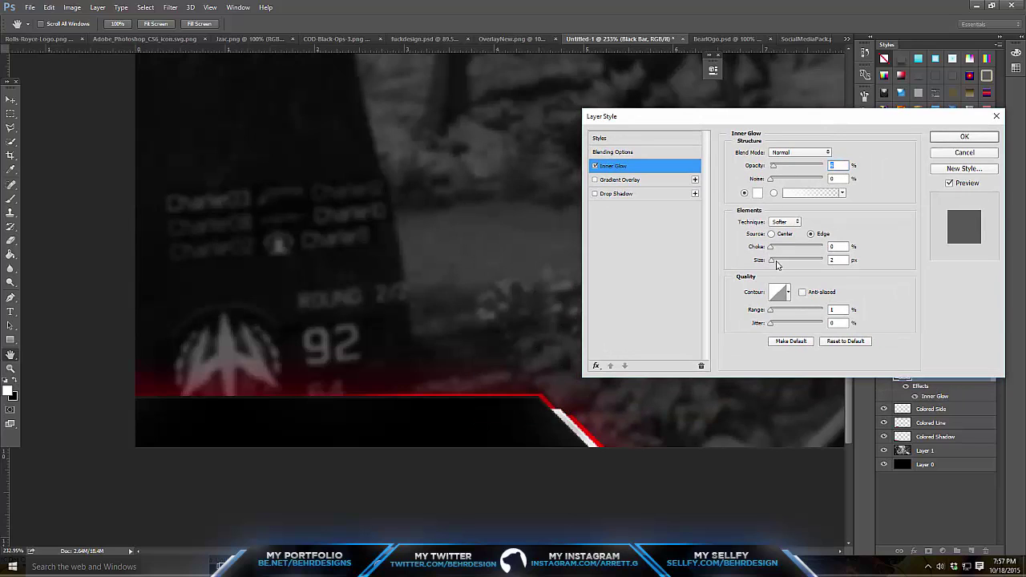
{"action": "left_click_drag", "start_coordinate": [774, 262], "coordinate": [772, 260]}
{"action": "left_click_drag", "start_coordinate": [773, 169], "coordinate": [775, 173]}
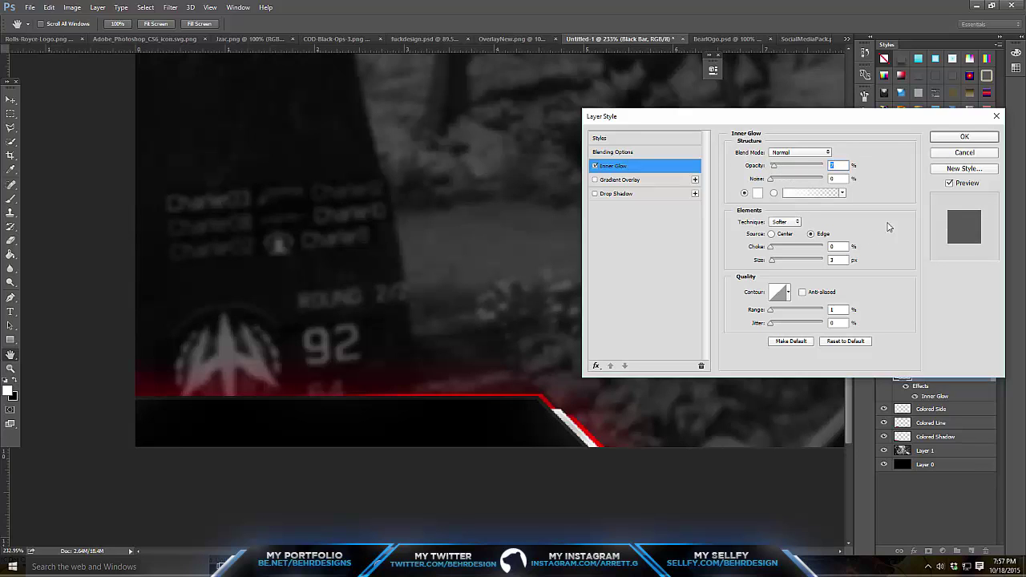
{"action": "left_click", "coordinate": [964, 136]}
{"action": "left_click", "coordinate": [11, 369]}
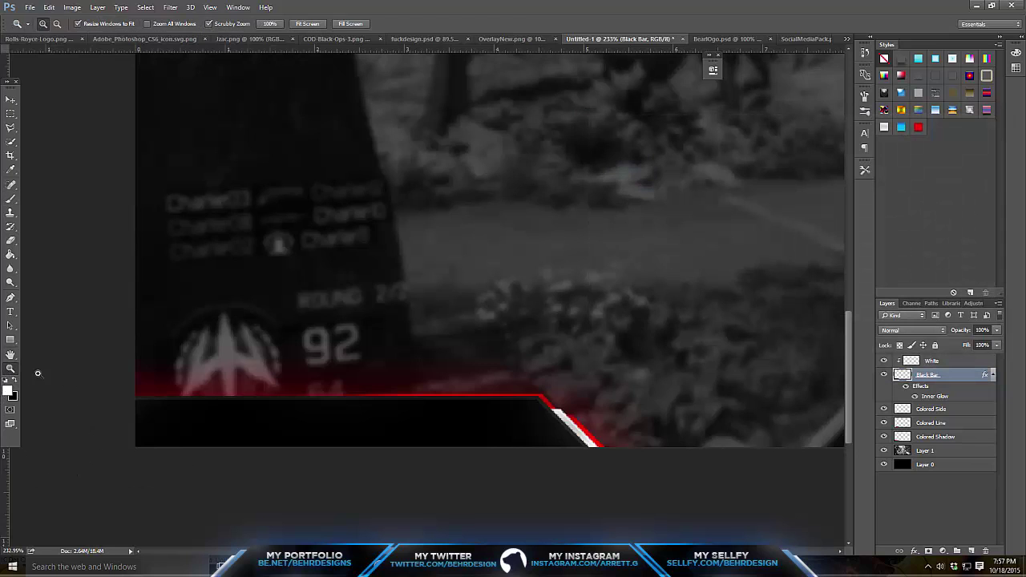
{"action": "left_click_drag", "start_coordinate": [311, 372], "coordinate": [273, 371]}
{"action": "left_click_drag", "start_coordinate": [128, 499], "coordinate": [198, 460]}
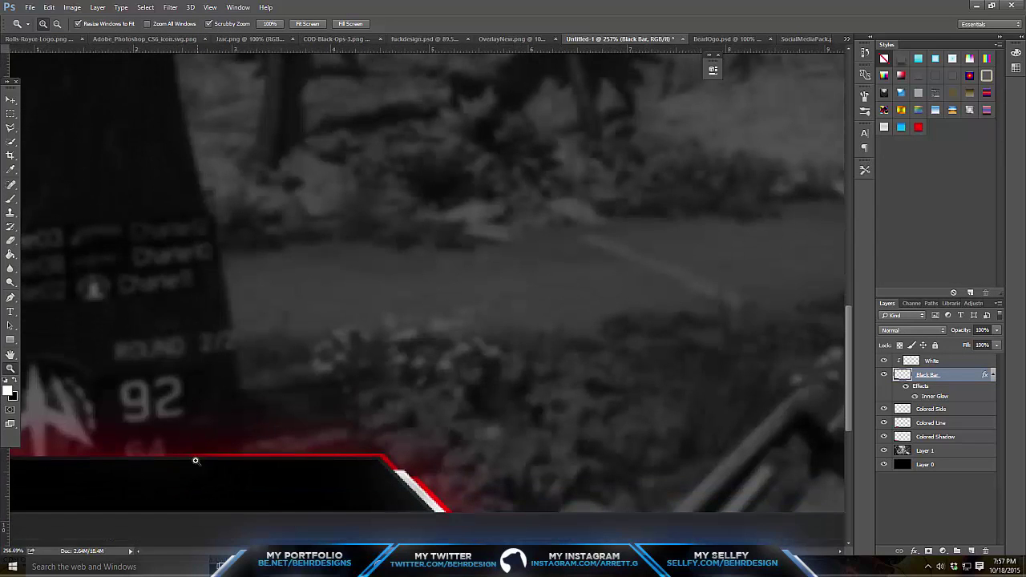
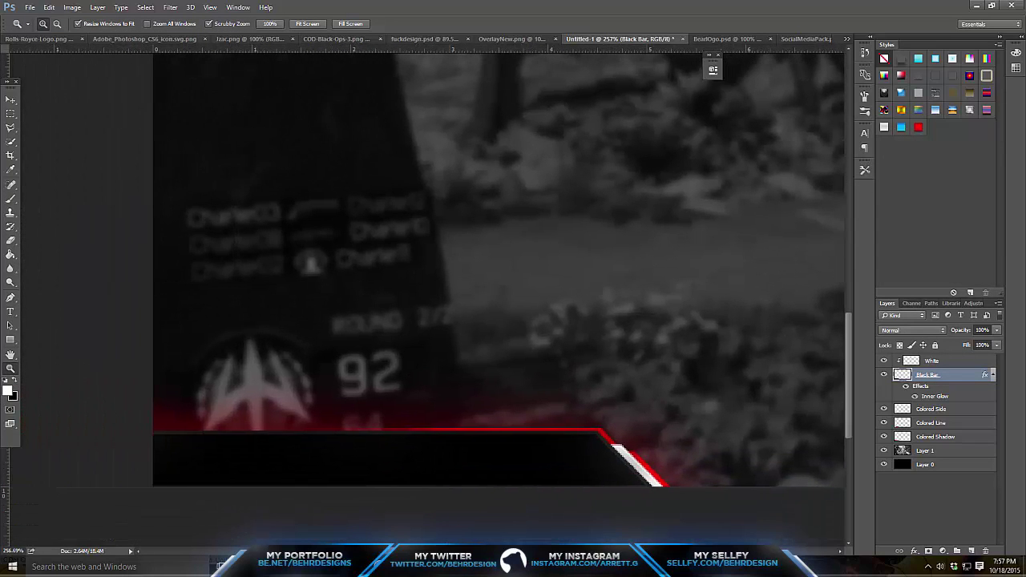
Copy the bear logo from the BearlOgo.psd document into the Untitled-1 overlay.
{"action": "left_click", "coordinate": [739, 38]}
{"action": "left_click", "coordinate": [9, 101]}
{"action": "left_click_drag", "start_coordinate": [544, 216], "coordinate": [371, 298]}
Scale the bear logo down to fit within the black bar's height and place it near the bar's left end.
{"action": "key", "text": "ctrl+t"}
{"action": "left_click_drag", "start_coordinate": [274, 188], "coordinate": [766, 446]}
{"action": "key", "text": "ctrl+z"}
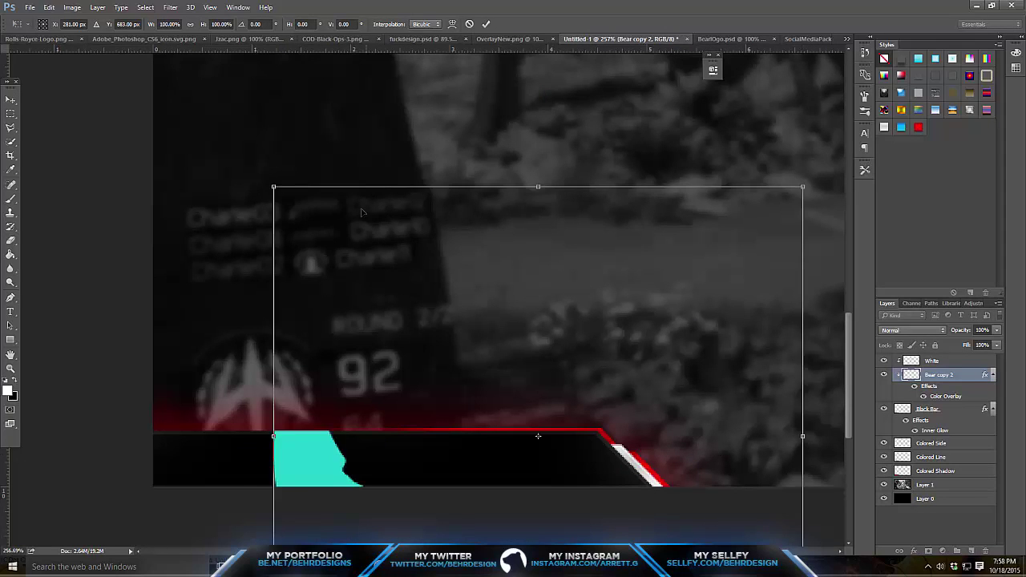
{"action": "left_click_drag", "start_coordinate": [366, 205], "coordinate": [347, 147]}
{"action": "left_click_drag", "start_coordinate": [267, 100], "coordinate": [744, 408]}
{"action": "left_click_drag", "start_coordinate": [691, 494], "coordinate": [463, 296]}
{"action": "left_click_drag", "start_coordinate": [569, 287], "coordinate": [477, 459]}
{"action": "key", "text": "Return"}
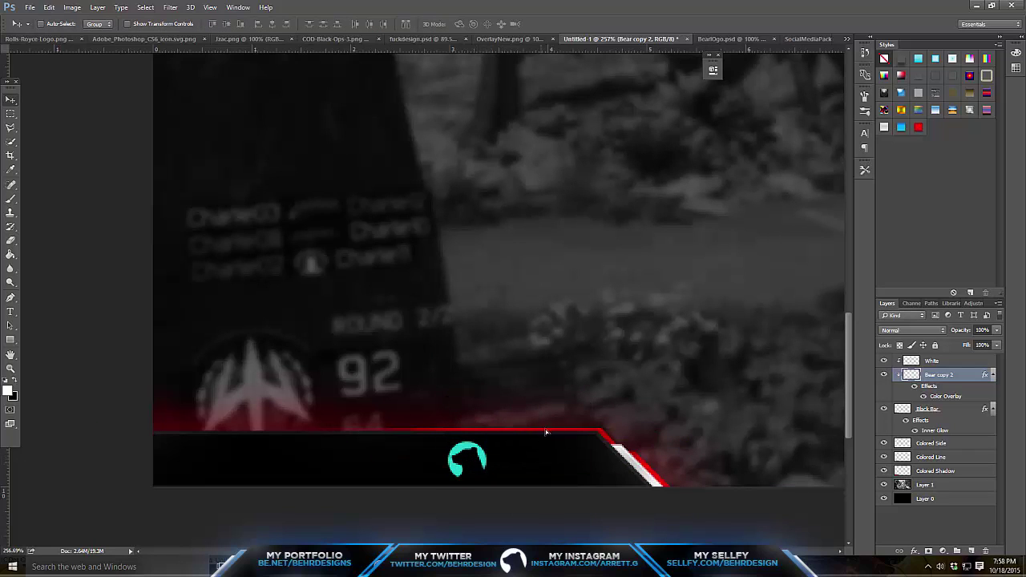
{"action": "left_click_drag", "start_coordinate": [543, 436], "coordinate": [254, 436]}
Move the logo layer above White, apply the saved white layer style, and fine-tune the logo's position on the bar.
{"action": "left_click_drag", "start_coordinate": [919, 384], "coordinate": [940, 363]}
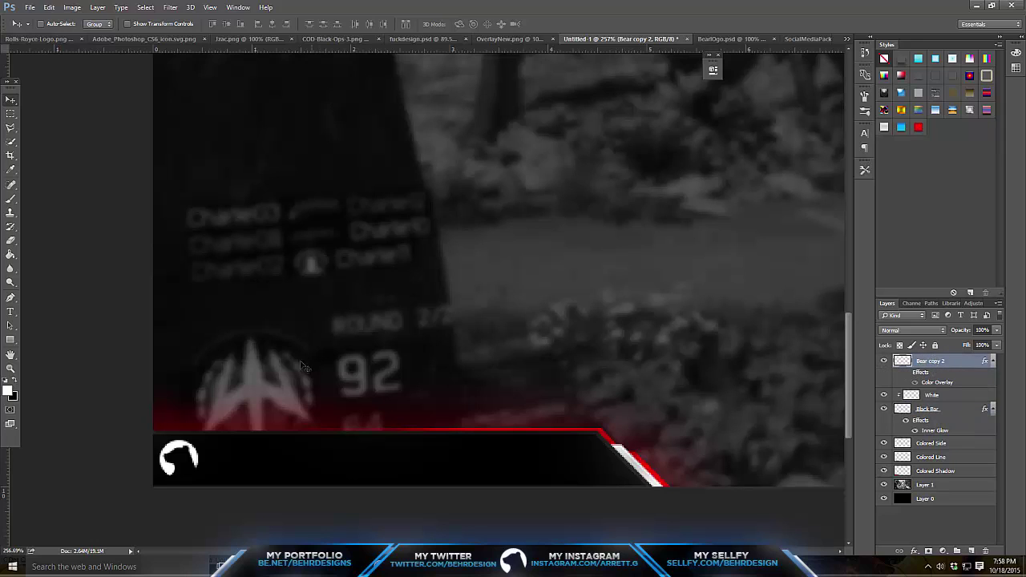
{"action": "left_click_drag", "start_coordinate": [206, 347], "coordinate": [214, 345]}
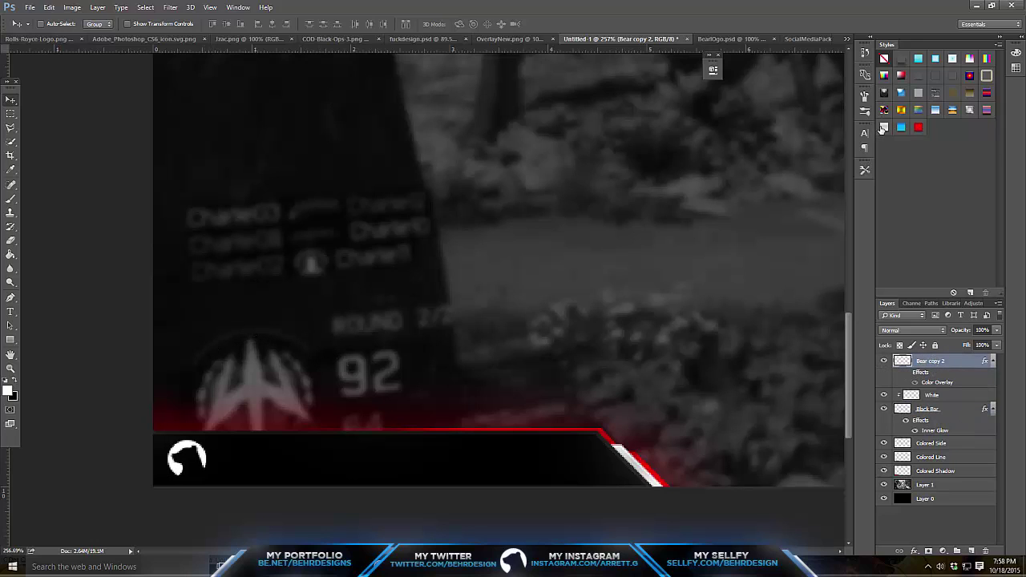
{"action": "left_click", "coordinate": [884, 128]}
{"action": "left_click_drag", "start_coordinate": [343, 323], "coordinate": [338, 320]}
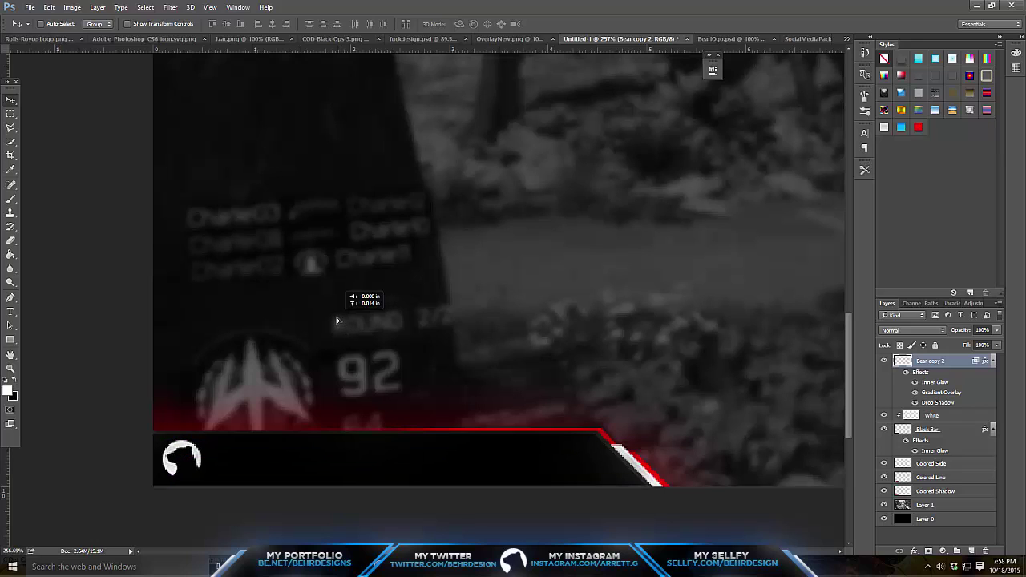
Rename the bear logo layer My Logo and collapse the effects lists of My Logo and Black Bar.
{"action": "double_click", "coordinate": [932, 361]}
{"action": "key", "text": "Return"}
{"action": "left_click", "coordinate": [991, 429]}
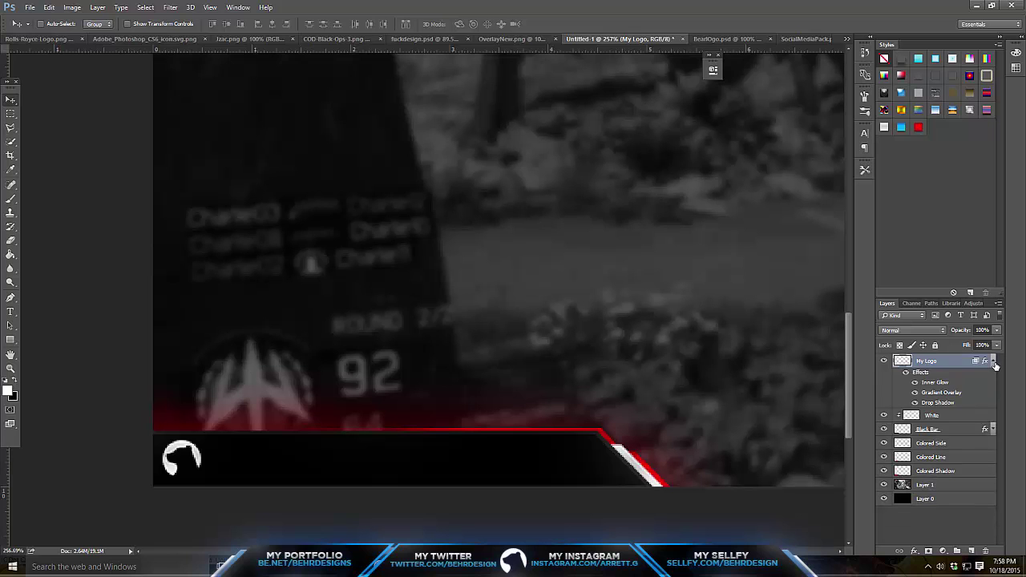
{"action": "left_click", "coordinate": [993, 361]}
Shift the bear logo slightly farther from the left edge of the black bar.
{"action": "key", "text": "z"}
{"action": "left_click_drag", "start_coordinate": [345, 349], "coordinate": [241, 440]}
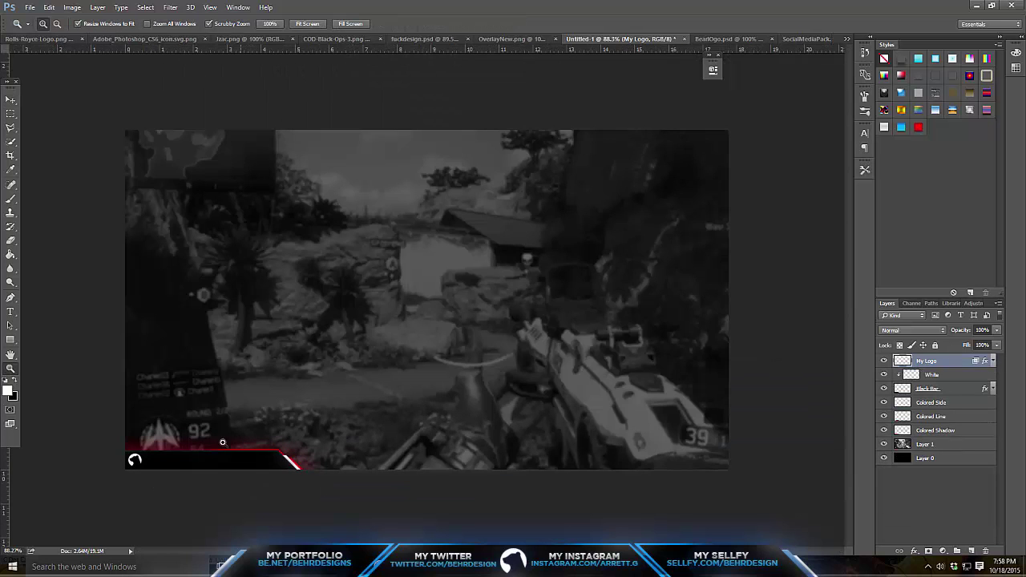
{"action": "left_click_drag", "start_coordinate": [153, 473], "coordinate": [221, 473]}
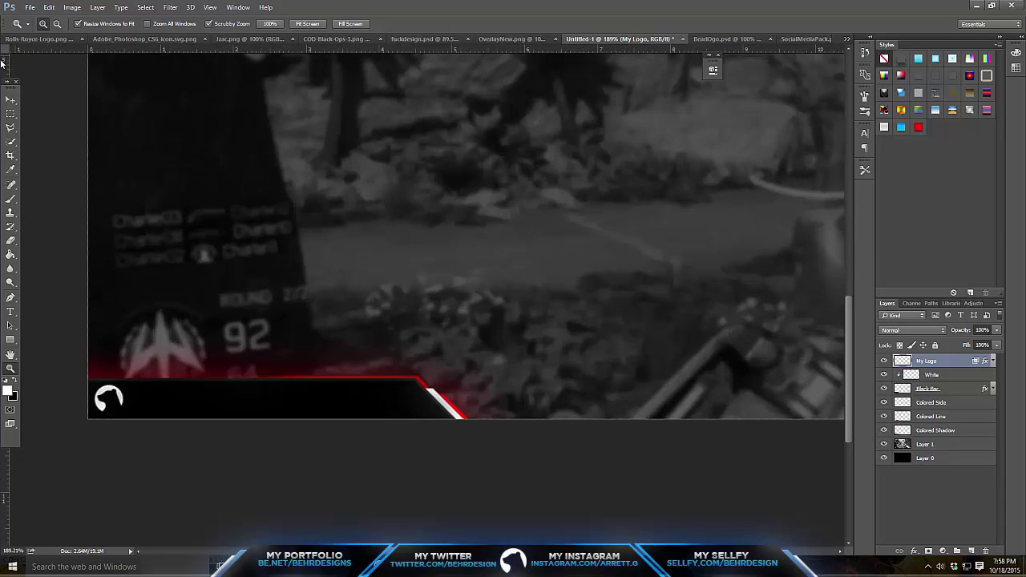
{"action": "left_click", "coordinate": [11, 100]}
{"action": "left_click_drag", "start_coordinate": [252, 275], "coordinate": [260, 274]}
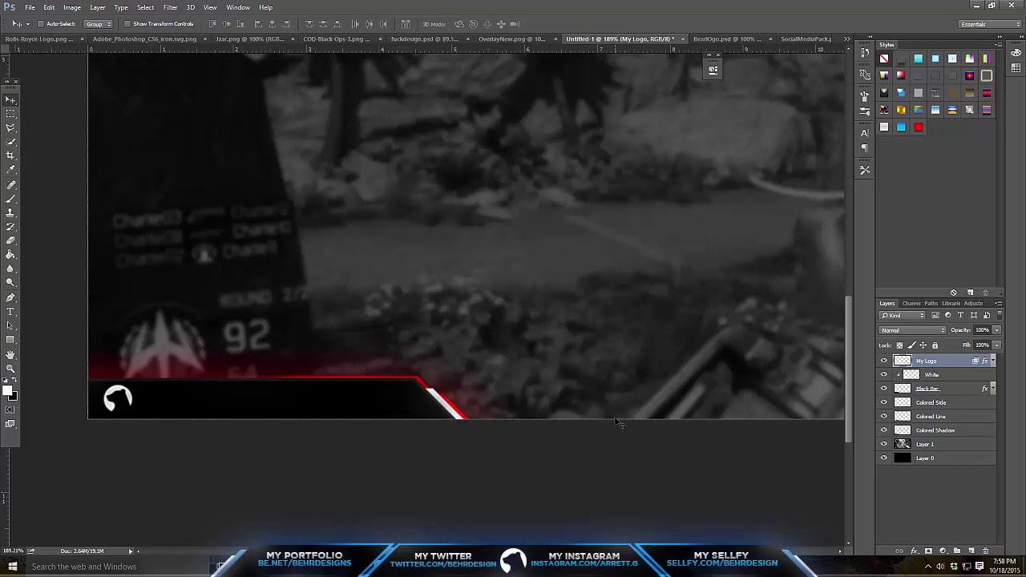
Copy the Youtube icon layer from SocialMediaPack.psd into the Untitled-1 overlay.
{"action": "left_click", "coordinate": [821, 37]}
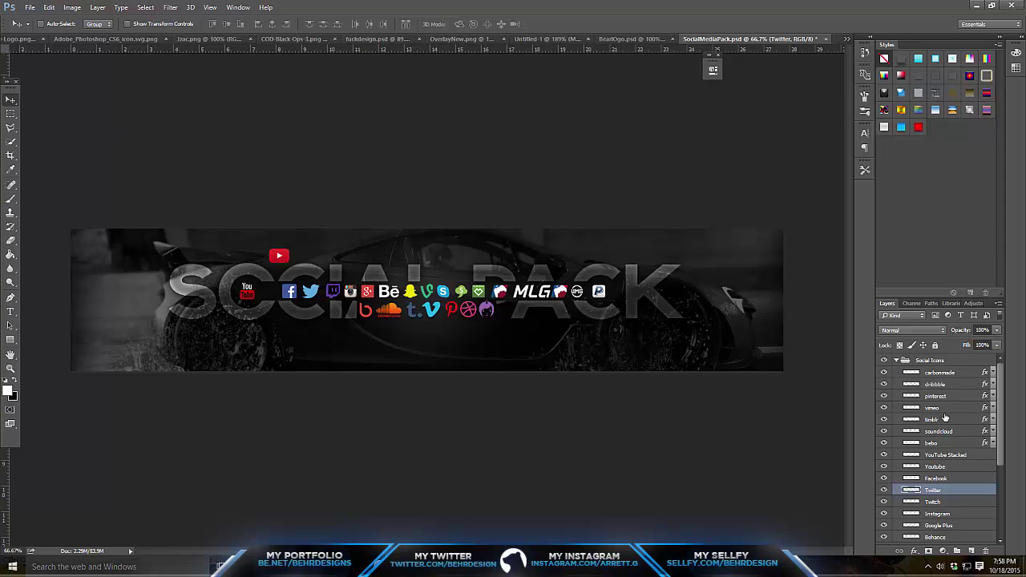
{"action": "left_click", "coordinate": [947, 467]}
{"action": "left_click_drag", "start_coordinate": [463, 275], "coordinate": [582, 36]}
{"action": "left_click_drag", "start_coordinate": [469, 254], "coordinate": [391, 262]}
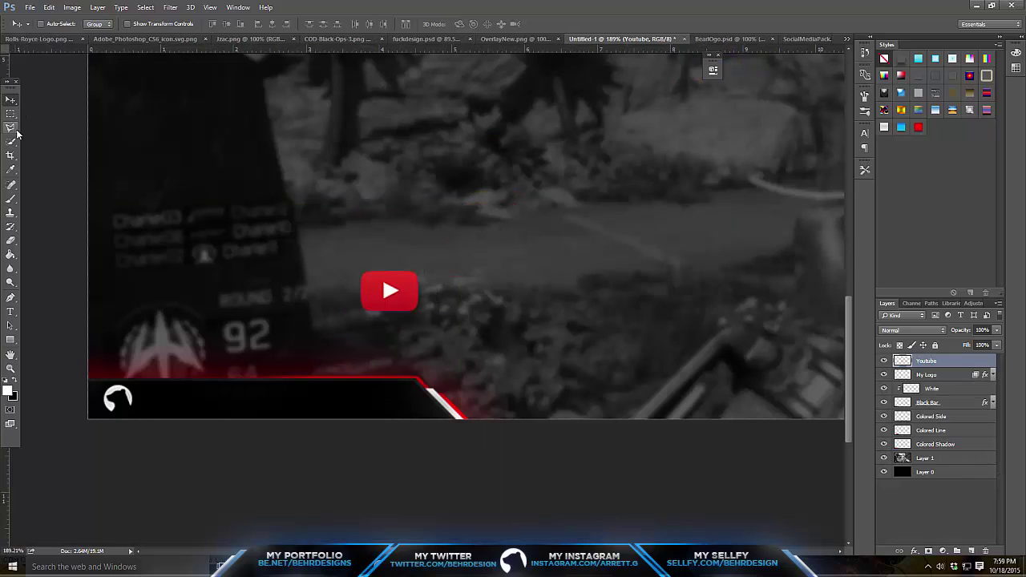
Scale the YouTube icon down to fit the black bar and place it beside the bear logo.
{"action": "left_click", "coordinate": [10, 127]}
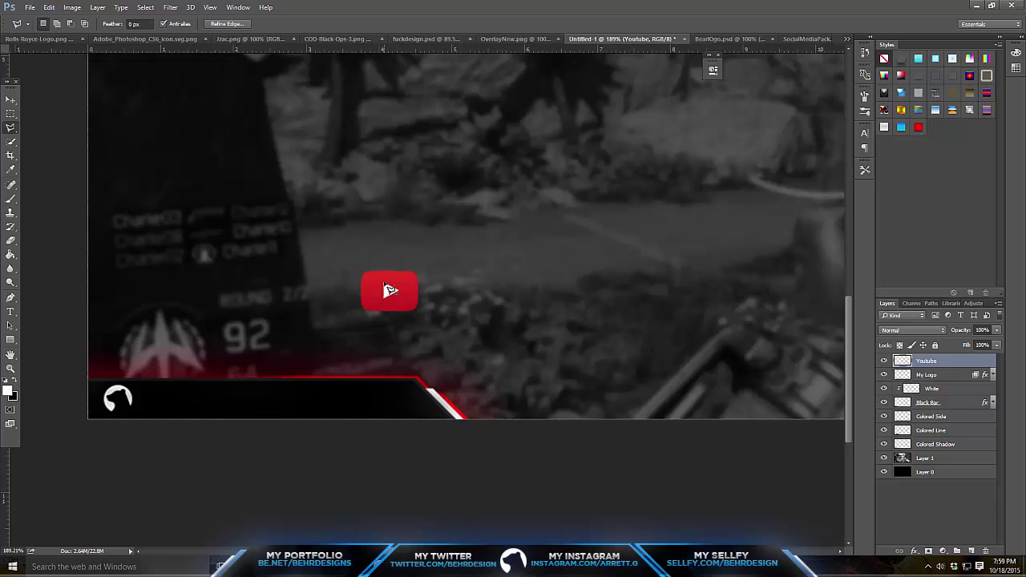
{"action": "key", "text": "v"}
{"action": "mouse_move", "coordinate": [390, 289]}
{"action": "left_mouse_down"}
{"action": "mouse_move", "coordinate": [371, 303]}
{"action": "mouse_move", "coordinate": [346, 300]}
{"action": "mouse_move", "coordinate": [365, 293]}
{"action": "mouse_move", "coordinate": [288, 351]}
{"action": "mouse_move", "coordinate": [181, 399]}
{"action": "mouse_move", "coordinate": [170, 390]}
{"action": "left_mouse_up"}
{"action": "key", "text": "ctrl+t"}
{"action": "key", "text": "Return"}
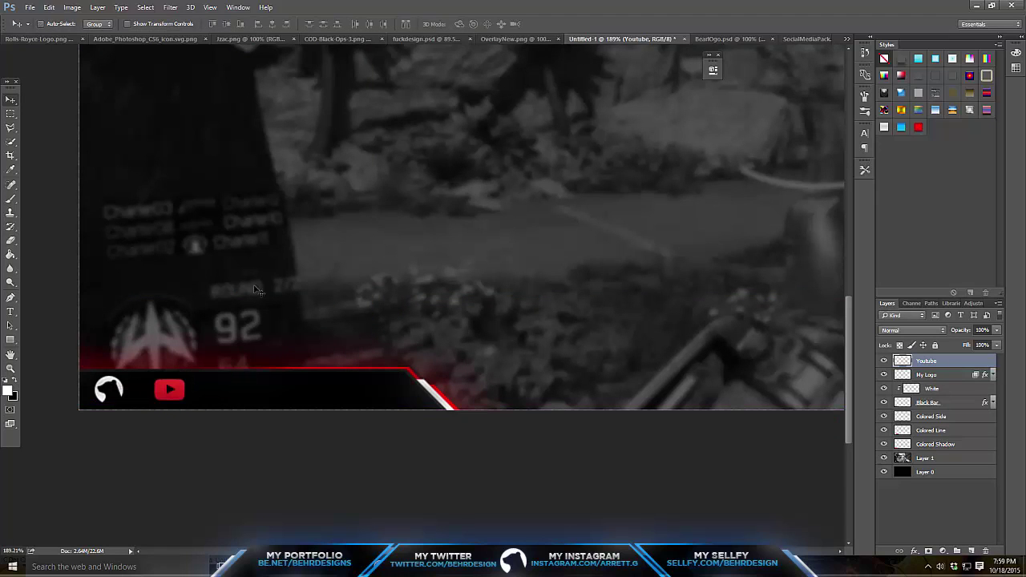
{"action": "left_click_drag", "start_coordinate": [207, 327], "coordinate": [209, 327]}
Copy the Twitter icon layer from SocialMediaPack.psd into the Untitled-1 overlay and place it over the YouTube icon.
{"action": "left_click", "coordinate": [803, 39]}
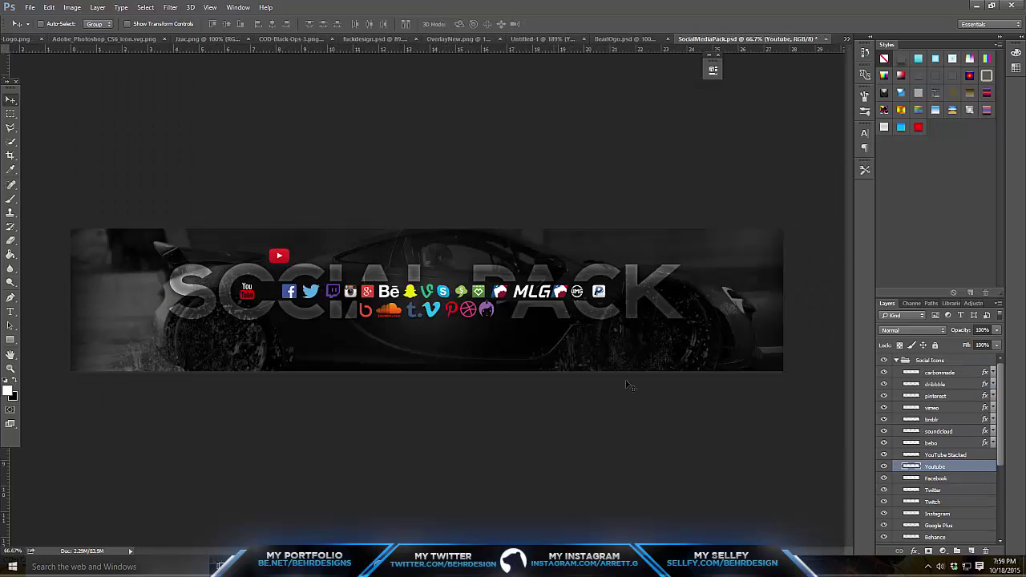
{"action": "left_click", "coordinate": [951, 492]}
{"action": "left_click_drag", "start_coordinate": [469, 176], "coordinate": [373, 263]}
{"action": "key", "text": "ctrl+r"}
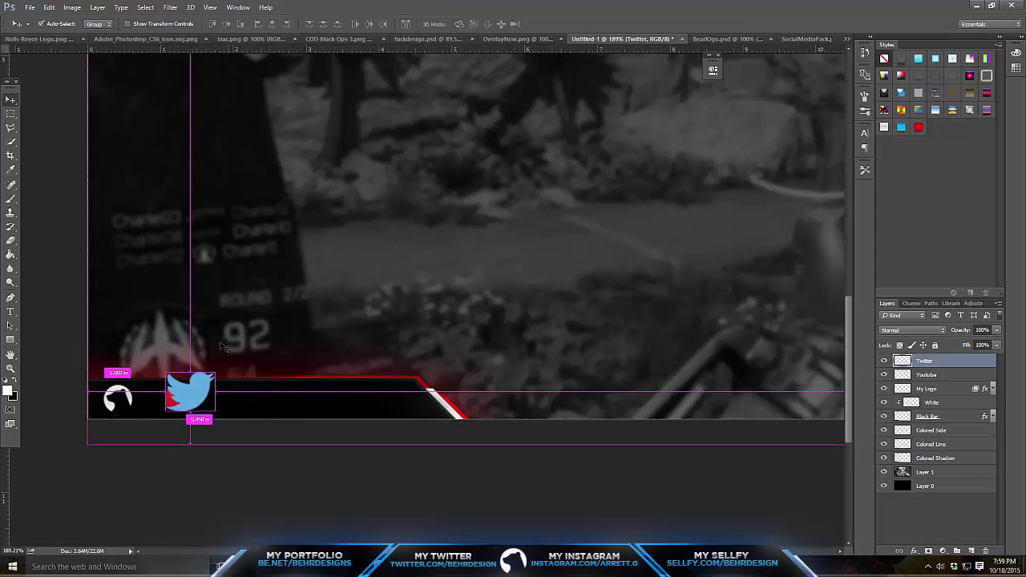
Scale the Twitter icon down to match the YouTube icon's size and move it along the bar to the YouTube icon's right.
{"action": "key", "text": "ctrl+t"}
{"action": "left_click_drag", "start_coordinate": [214, 372], "coordinate": [201, 384]}
{"action": "key", "text": "Return"}
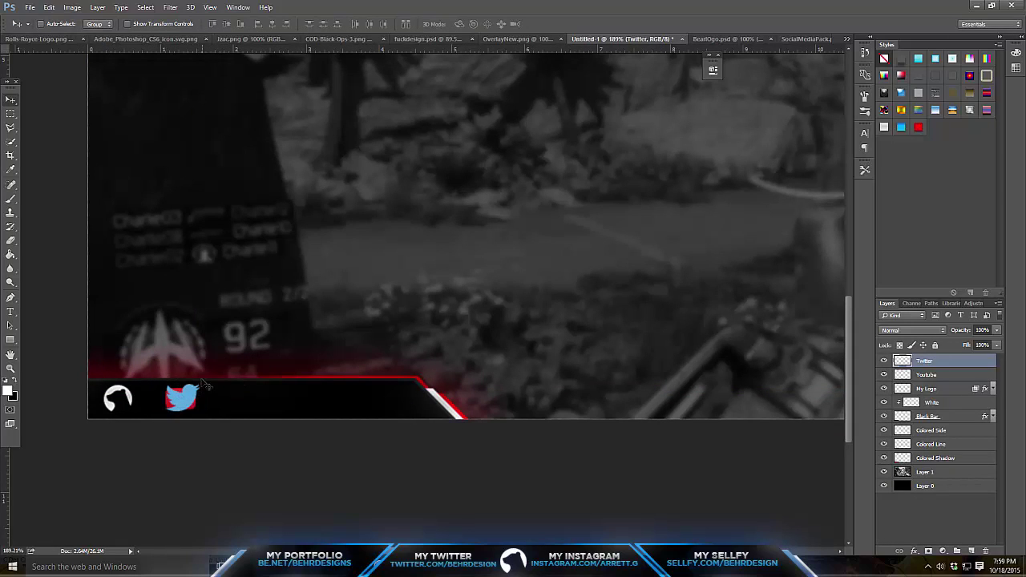
{"action": "key", "text": "ctrl+t"}
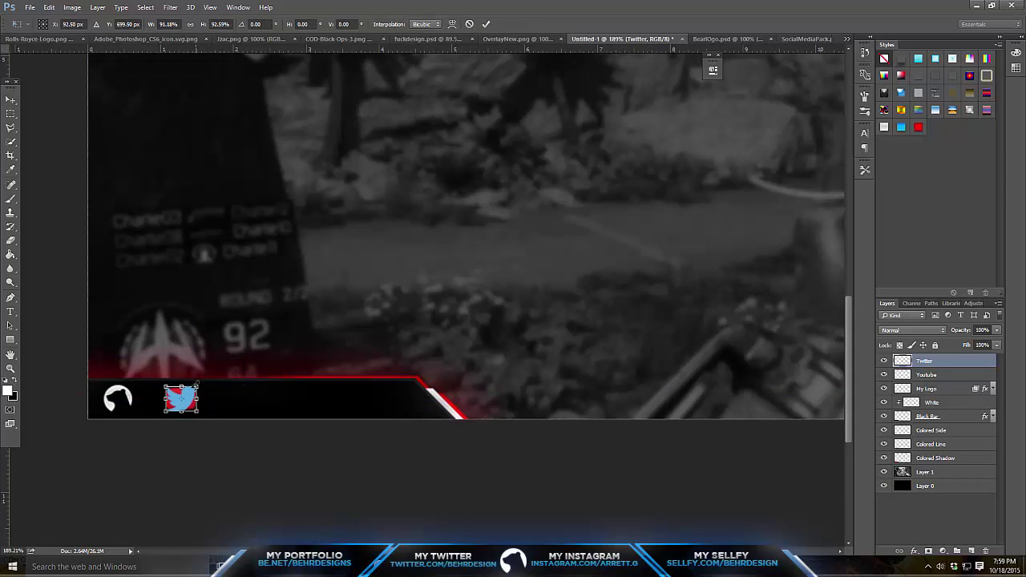
{"action": "key", "text": "Return"}
{"action": "left_click_drag", "start_coordinate": [202, 393], "coordinate": [287, 392]}
Apply the saved red layer style to the Youtube and Twitter layers and collapse their effects lists.
{"action": "left_click", "coordinate": [951, 375]}
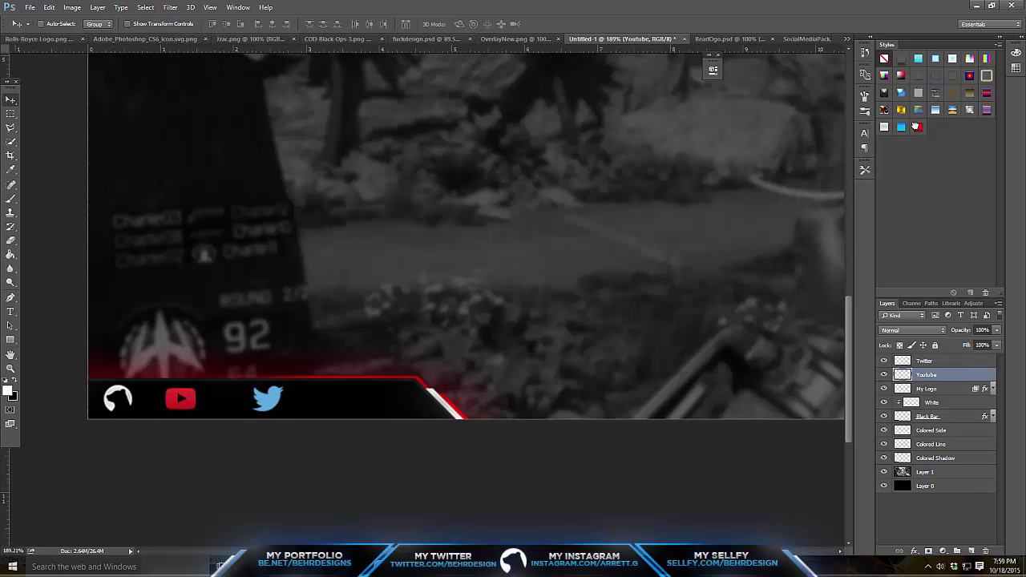
{"action": "left_click", "coordinate": [916, 126]}
{"action": "left_click", "coordinate": [947, 362]}
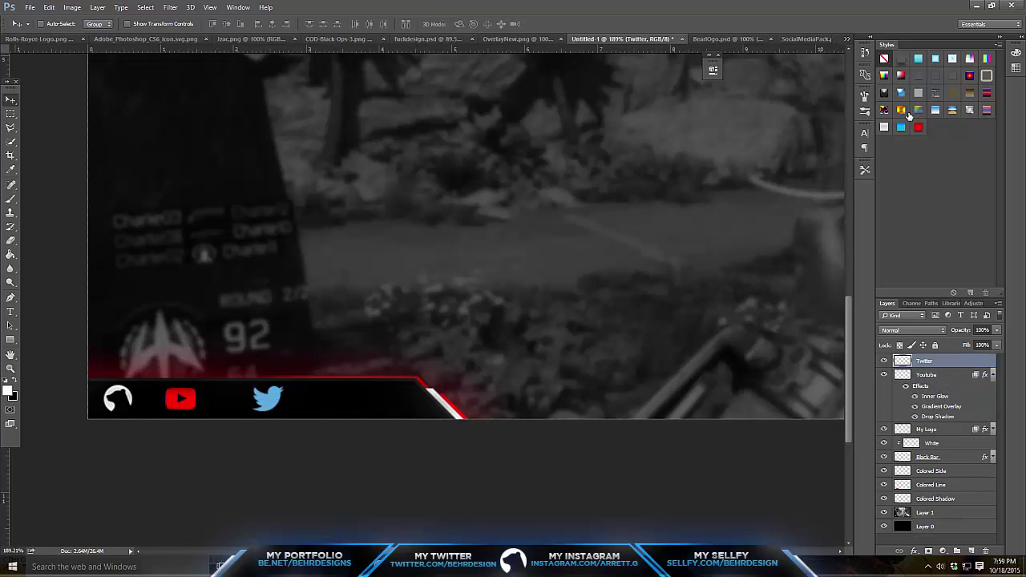
{"action": "left_click", "coordinate": [918, 127]}
{"action": "left_click", "coordinate": [994, 361]}
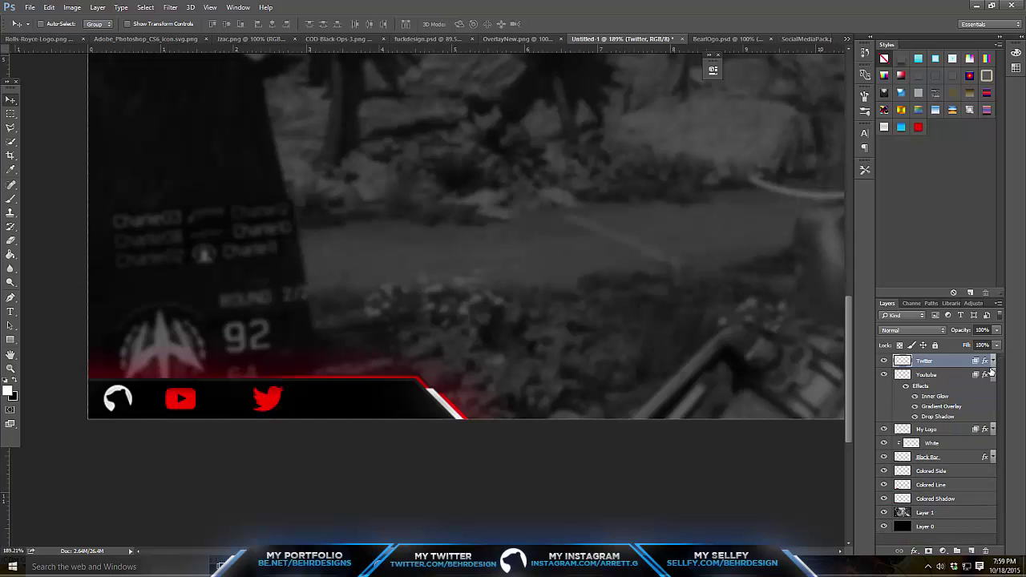
{"action": "left_click", "coordinate": [994, 375]}
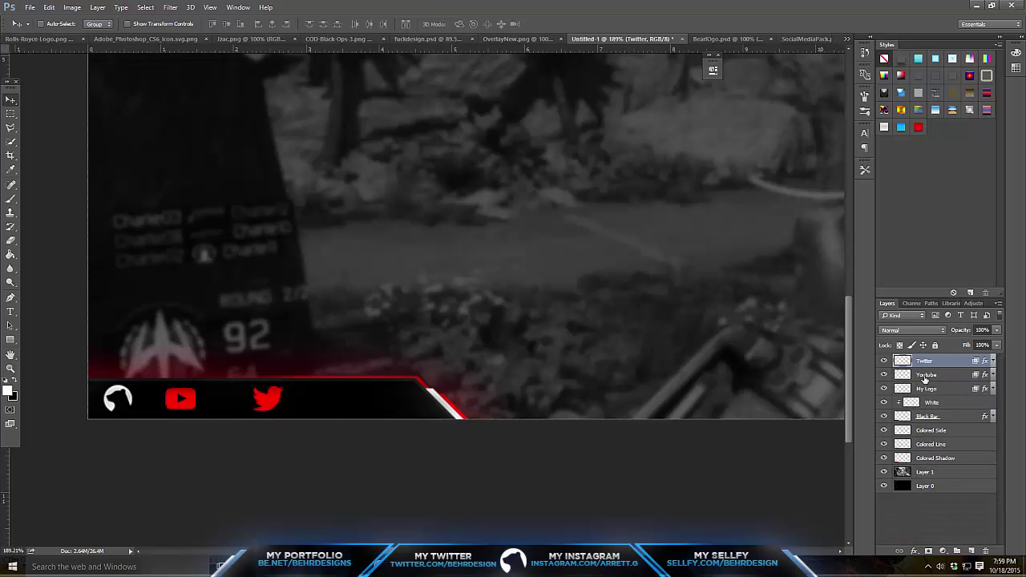
Move the Twitter icon beyond the bar's slanted end and add the white text YOUTUBE beside the YouTube icon.
{"action": "left_click_drag", "start_coordinate": [352, 295], "coordinate": [603, 296]}
{"action": "left_click", "coordinate": [11, 368]}
{"action": "left_click_drag", "start_coordinate": [207, 412], "coordinate": [245, 408]}
{"action": "left_click_drag", "start_coordinate": [157, 335], "coordinate": [115, 338]}
{"action": "left_click", "coordinate": [11, 312]}
{"action": "left_click", "coordinate": [197, 354]}
{"action": "type", "text": "YOUTUBE"}
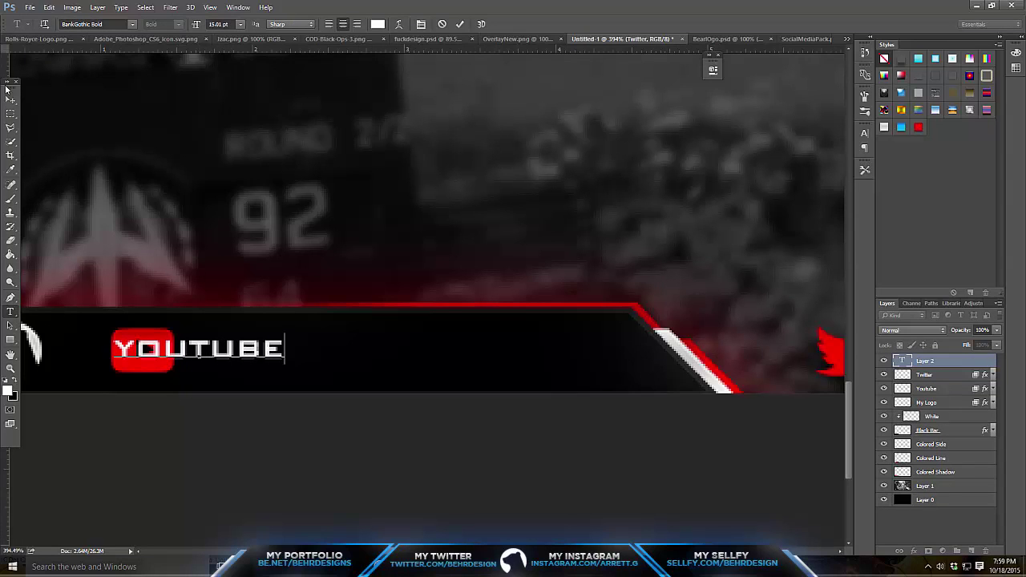
{"action": "left_click", "coordinate": [10, 99]}
{"action": "left_click_drag", "start_coordinate": [149, 189], "coordinate": [222, 178]}
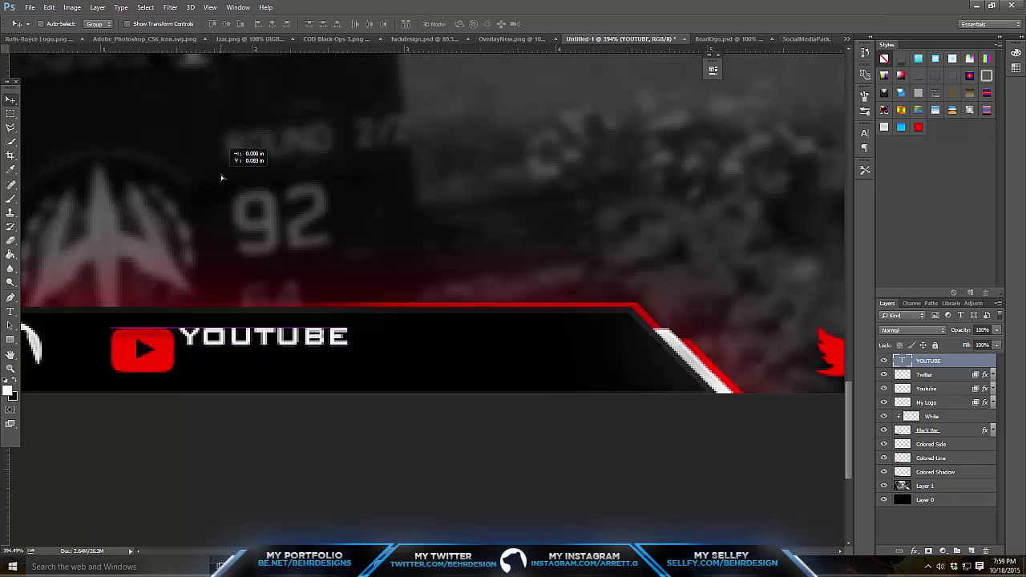
Add the white text /BEHRDESIGN as a separate layer and place it beneath the YOUTUBE text.
{"action": "left_click", "coordinate": [10, 311]}
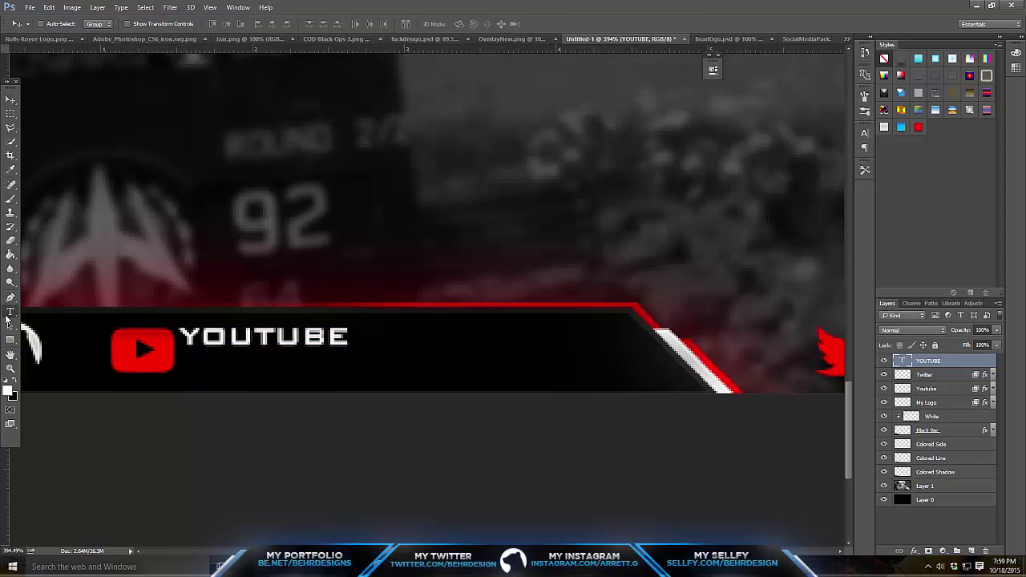
{"action": "left_click", "coordinate": [235, 366]}
{"action": "type", "text": "/BEHRDESIGN"}
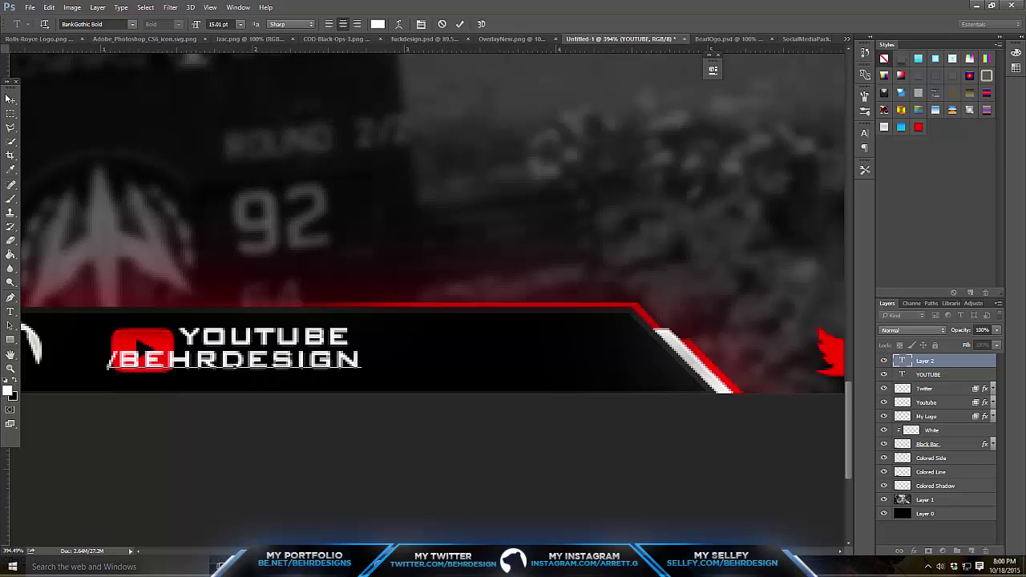
{"action": "left_click", "coordinate": [9, 98]}
{"action": "left_click_drag", "start_coordinate": [112, 179], "coordinate": [195, 184]}
Align /BEHRDESIGN closely under YOUTUBE and nudge both text lines together beside the YouTube icon.
{"action": "left_click", "coordinate": [11, 368]}
{"action": "left_click_drag", "start_coordinate": [141, 358], "coordinate": [193, 343]}
{"action": "left_click", "coordinate": [10, 100]}
{"action": "left_click_drag", "start_coordinate": [113, 148], "coordinate": [125, 164]}
{"action": "left_click", "coordinate": [929, 375], "text": "shift"}
{"action": "left_click_drag", "start_coordinate": [364, 267], "coordinate": [370, 276]}
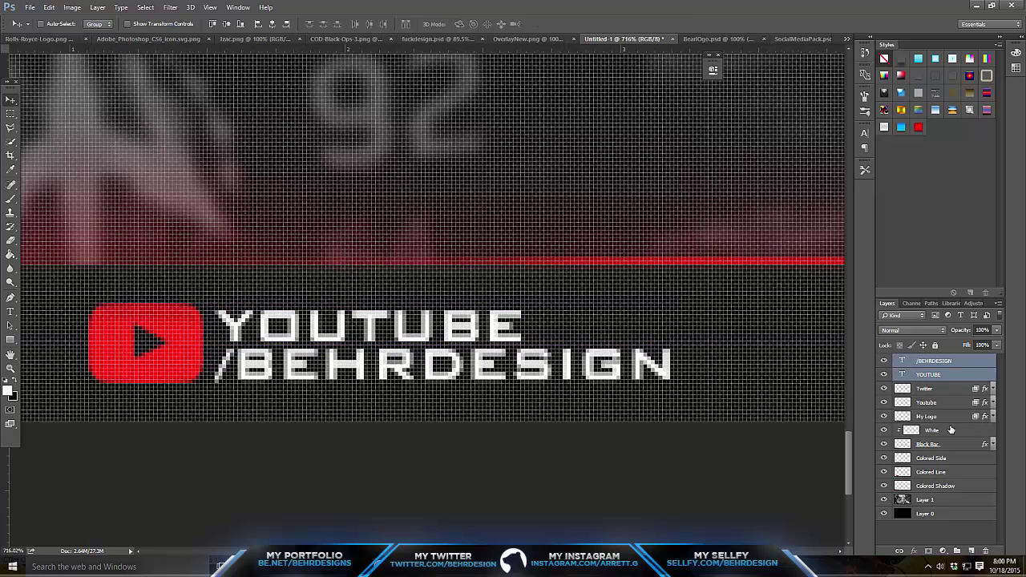
{"action": "left_click", "coordinate": [923, 389]}
{"action": "left_click", "coordinate": [924, 402], "text": "shift"}
{"action": "key", "text": "ctrl+t"}
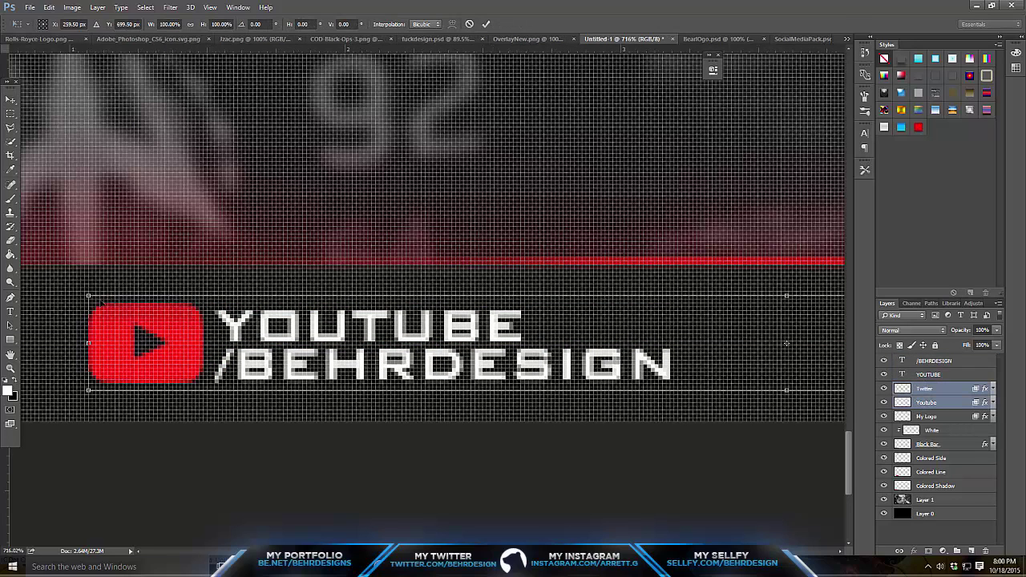
{"action": "key", "text": "Return"}
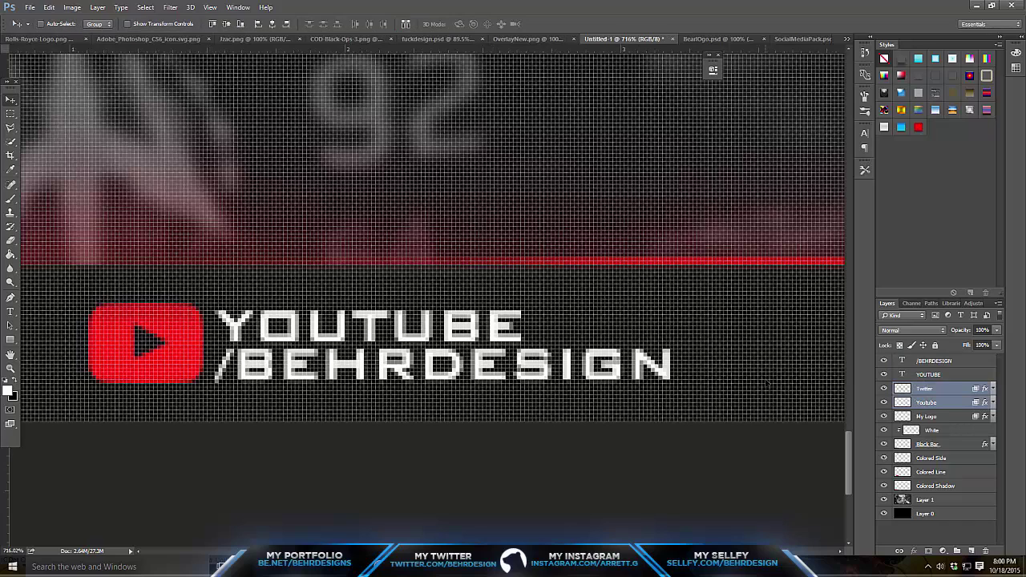
Scale the YouTube icon down slightly so its height matches the two lines of text.
{"action": "left_click", "coordinate": [951, 402]}
{"action": "key", "text": "ctrl+t"}
{"action": "left_click_drag", "start_coordinate": [201, 302], "coordinate": [184, 332]}
{"action": "key", "text": "Return"}
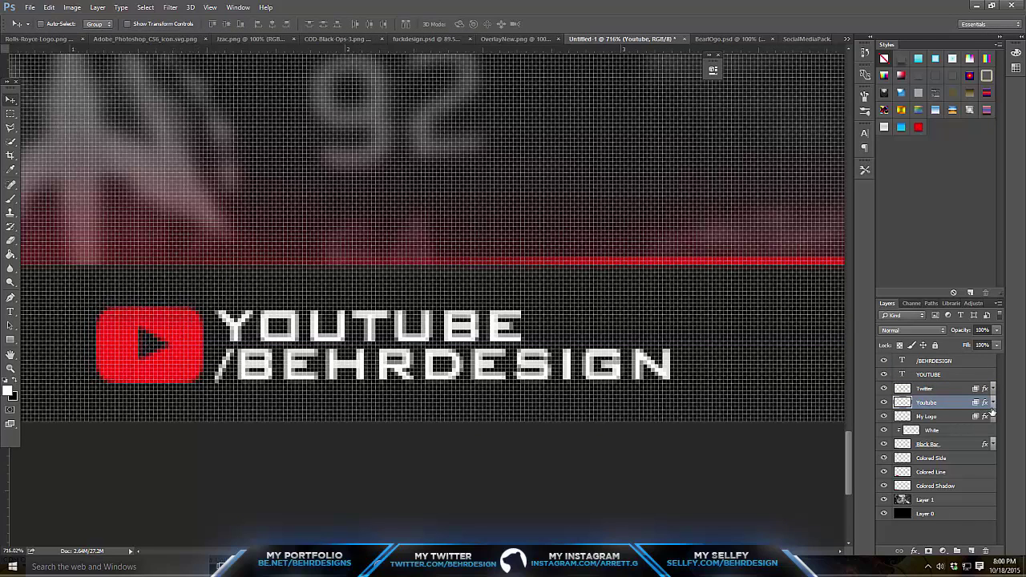
Apply the saved white layer style to the YOUTUBE text and the saved red style to the /BEHRDESIGN text.
{"action": "left_click", "coordinate": [940, 389]}
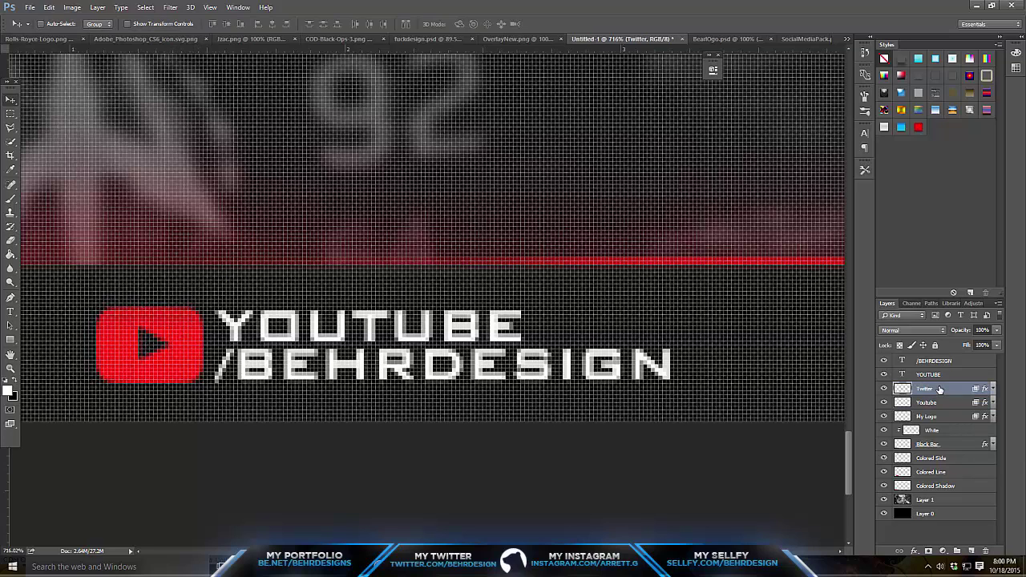
{"action": "left_click", "coordinate": [942, 374]}
{"action": "left_click", "coordinate": [883, 128]}
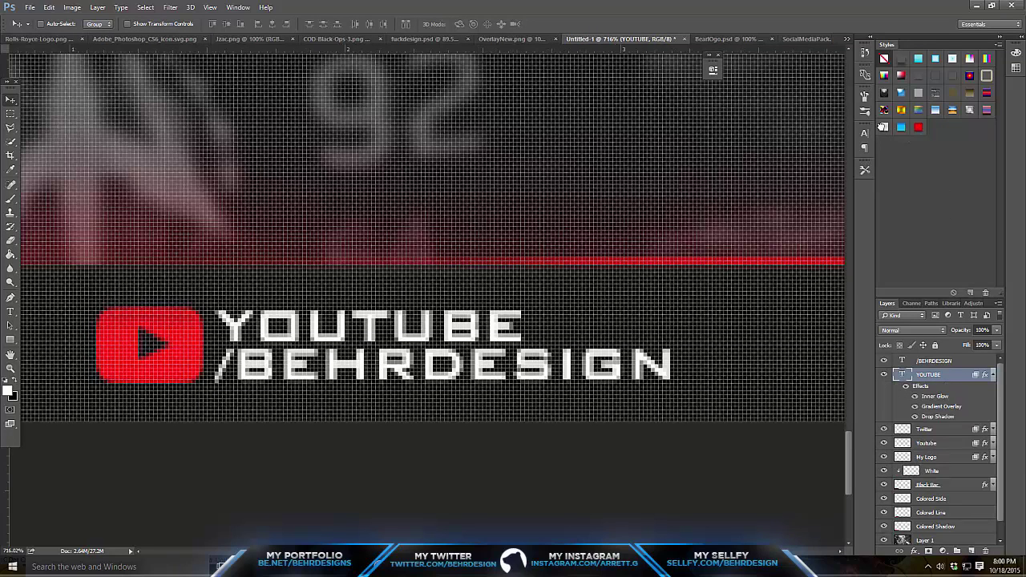
{"action": "left_click", "coordinate": [934, 361]}
{"action": "left_click", "coordinate": [919, 128]}
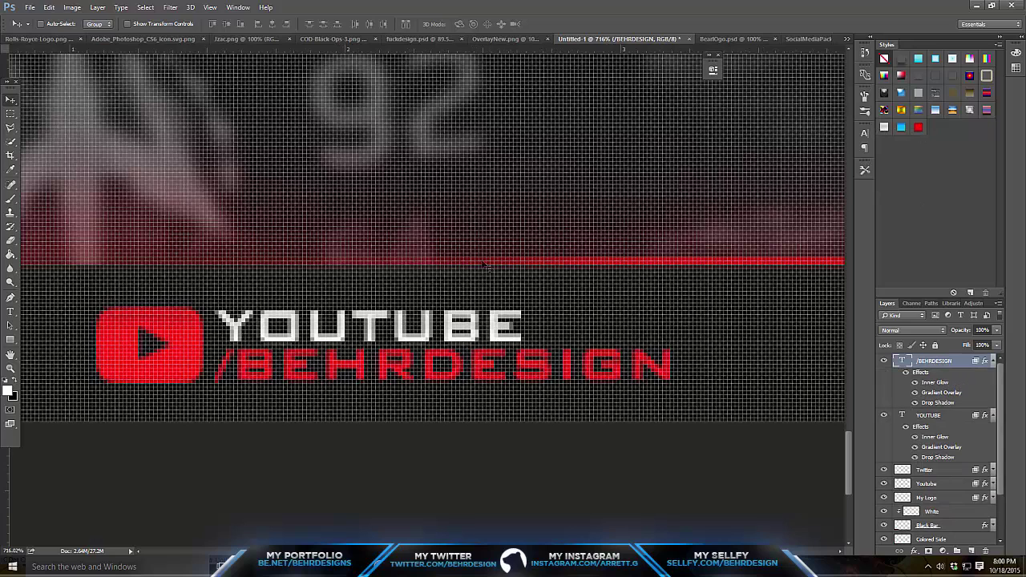
{"action": "left_click", "coordinate": [11, 368]}
{"action": "left_click_drag", "start_coordinate": [360, 295], "coordinate": [253, 336]}
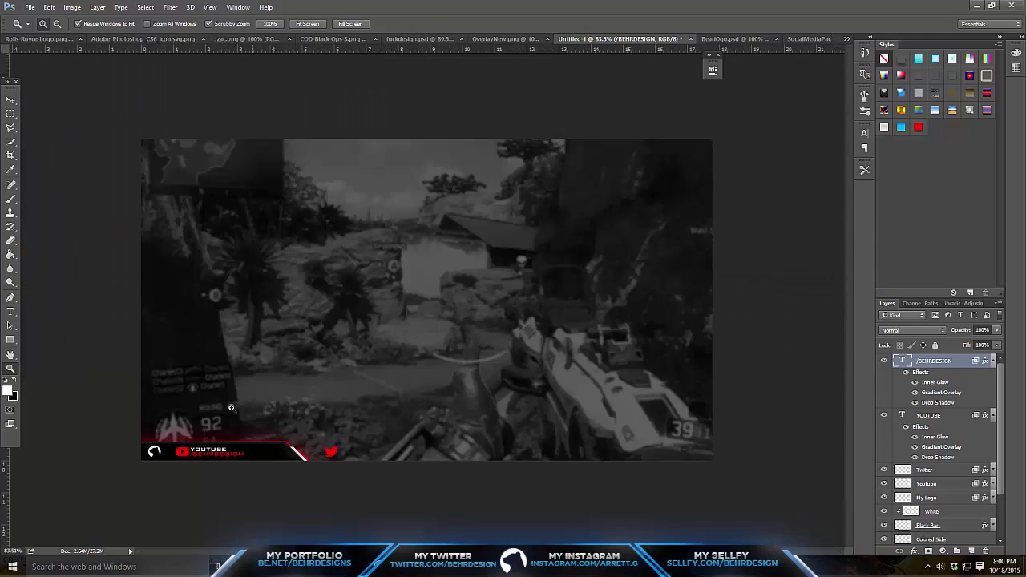
{"action": "key", "text": "ctrl+0"}
{"action": "left_click_drag", "start_coordinate": [204, 455], "coordinate": [257, 436]}
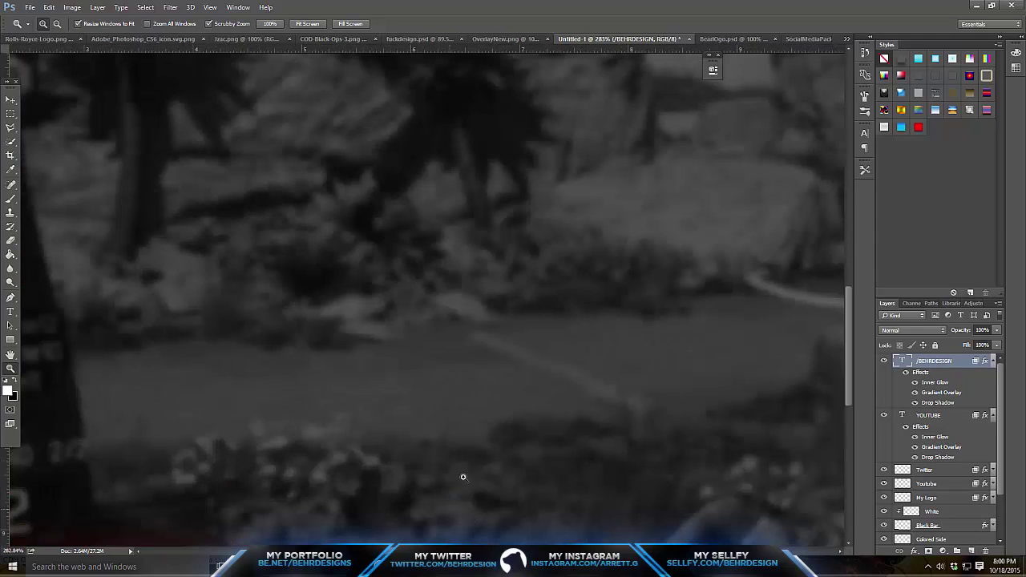
{"action": "left_click_drag", "start_coordinate": [850, 360], "coordinate": [842, 403]}
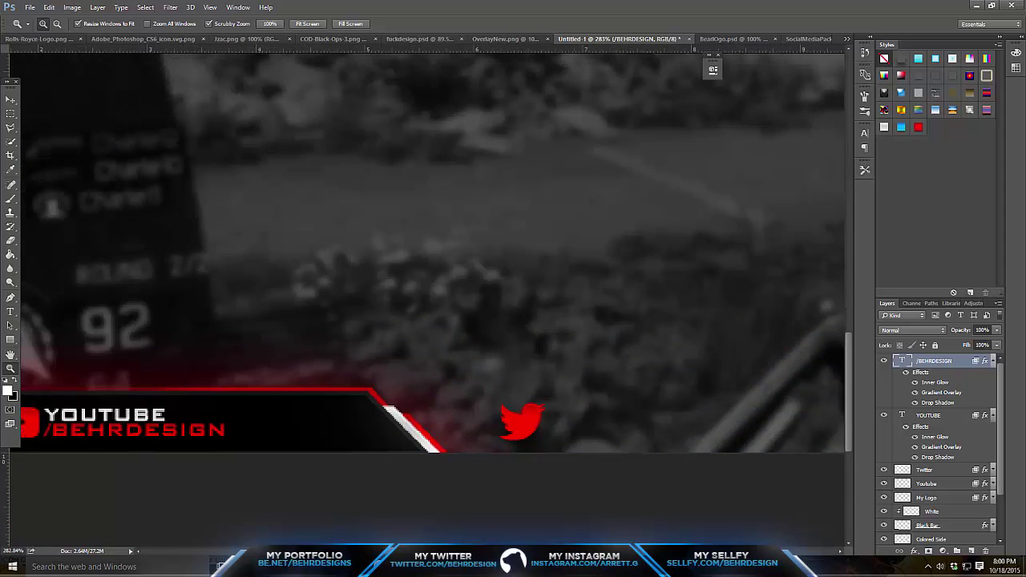
Move the Youtube layer above Twitter, then scale the YouTube icon and its two text lines down together beside the bear logo.
{"action": "scroll", "coordinate": [432, 254], "scroll_direction": "left", "scroll_amount": 3}
{"action": "left_click", "coordinate": [10, 100]}
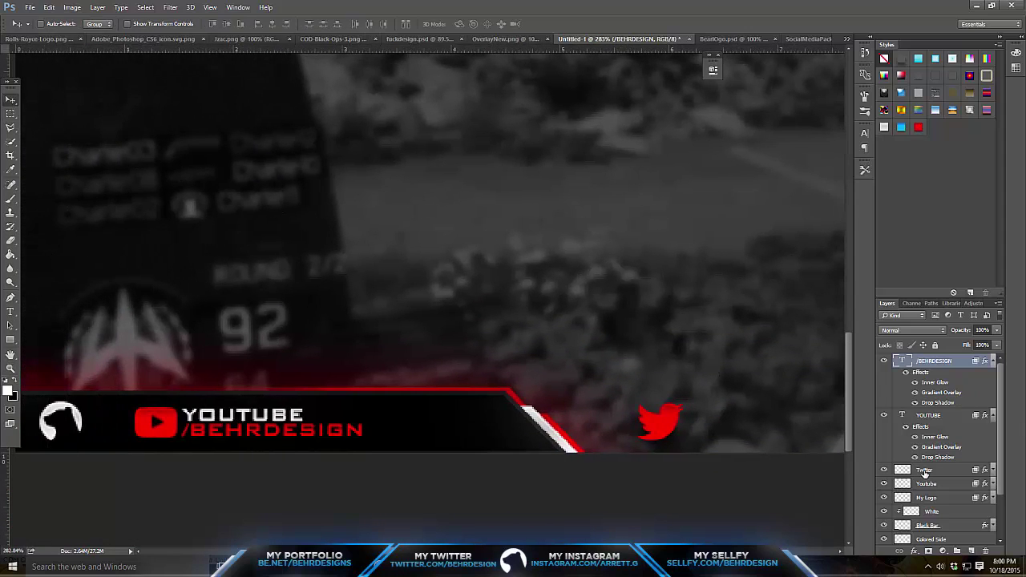
{"action": "left_click_drag", "start_coordinate": [923, 484], "coordinate": [925, 465]}
{"action": "left_click", "coordinate": [931, 360], "text": "shift"}
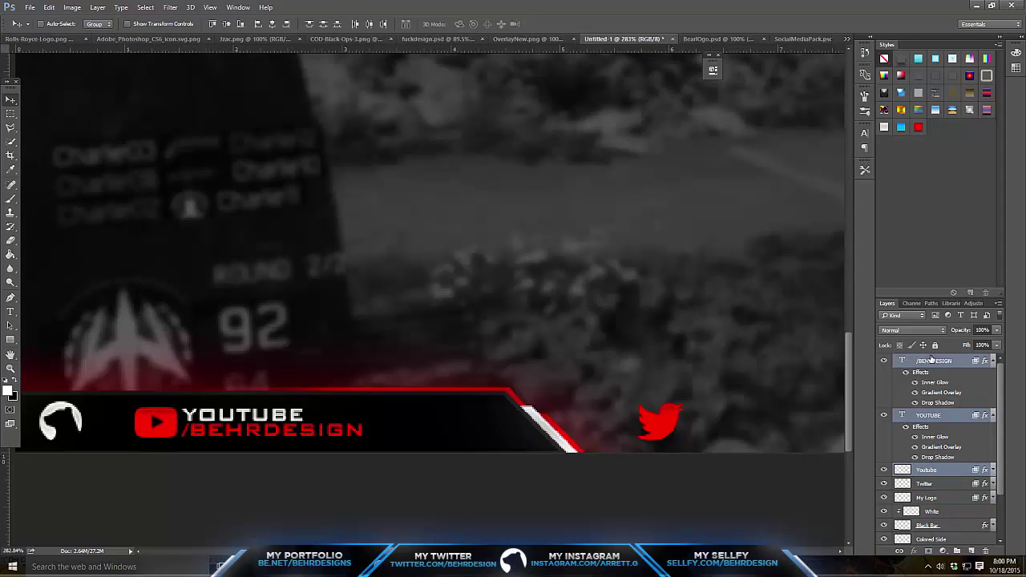
{"action": "key", "text": "ctrl+t"}
{"action": "left_click_drag", "start_coordinate": [358, 408], "coordinate": [238, 424]}
{"action": "key", "text": "Return"}
Move the Twitter icon into the black bar beside the YouTube text and scale it down to match the YouTube icon.
{"action": "left_click_drag", "start_coordinate": [686, 398], "coordinate": [303, 387]}
{"action": "key", "text": "ctrl+r"}
{"action": "key", "text": "ctrl+t"}
{"action": "key", "text": "Return"}
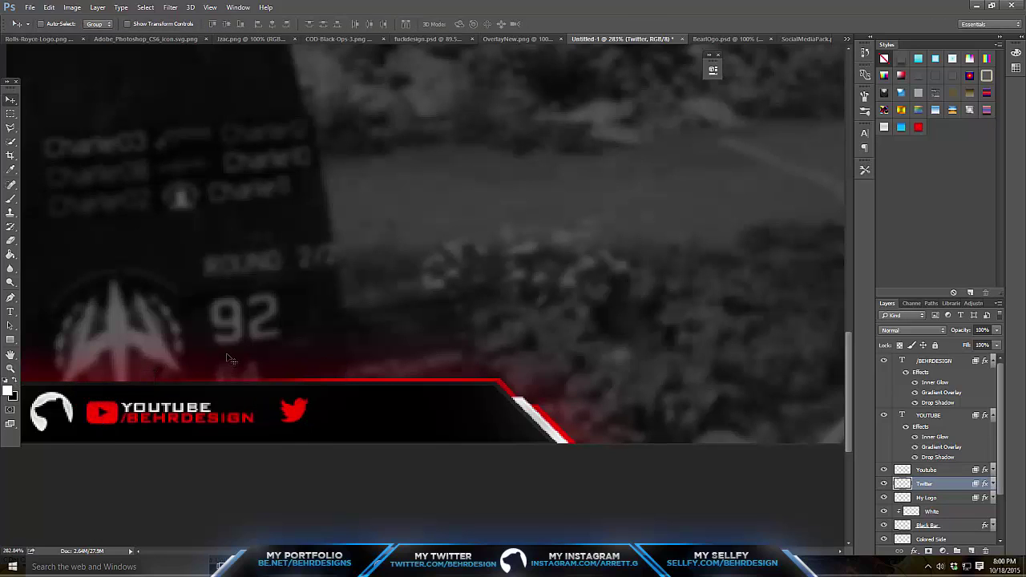
Duplicate the YOUTUBE and /BEHRDESIGN text layers and place the copies beside the Twitter icon.
{"action": "left_click", "coordinate": [928, 415]}
{"action": "left_click", "coordinate": [934, 361], "text": "shift"}
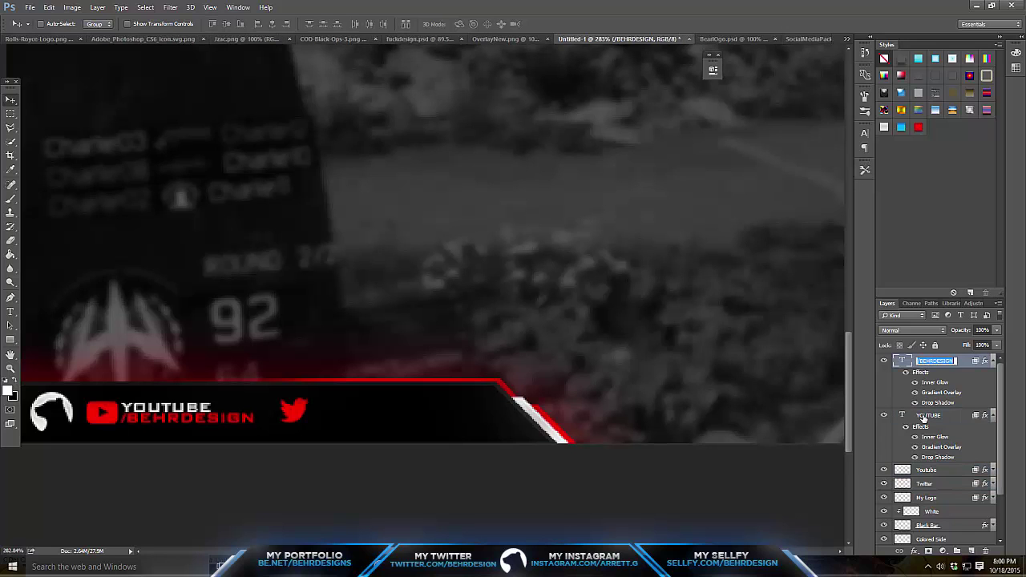
{"action": "right_click", "coordinate": [934, 361]}
{"action": "left_click", "coordinate": [724, 126]}
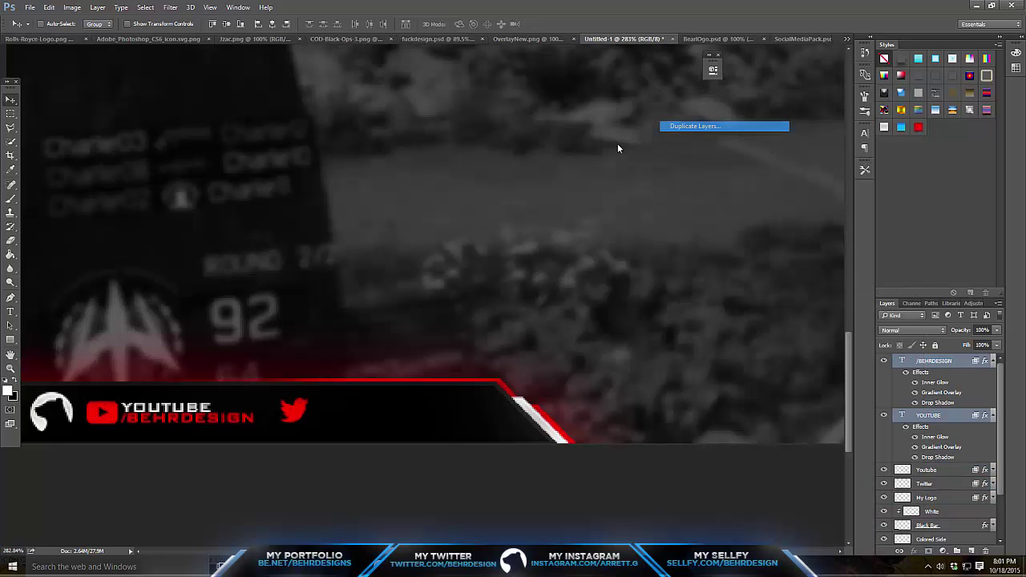
{"action": "key", "text": "Return"}
{"action": "left_click_drag", "start_coordinate": [343, 252], "coordinate": [403, 269]}
Change the copied YOUTUBE text beside the Twitter icon to TWITTER.
{"action": "left_click", "coordinate": [11, 313]}
{"action": "left_click_drag", "start_coordinate": [312, 407], "coordinate": [402, 408]}
{"action": "type", "text": "TWITTE"}
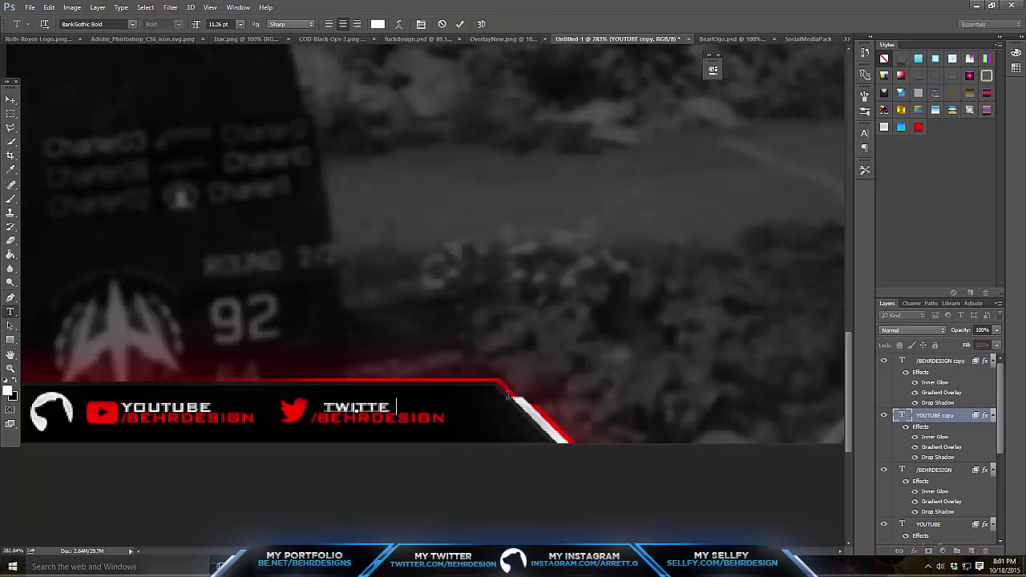
{"action": "type", "text": "R"}
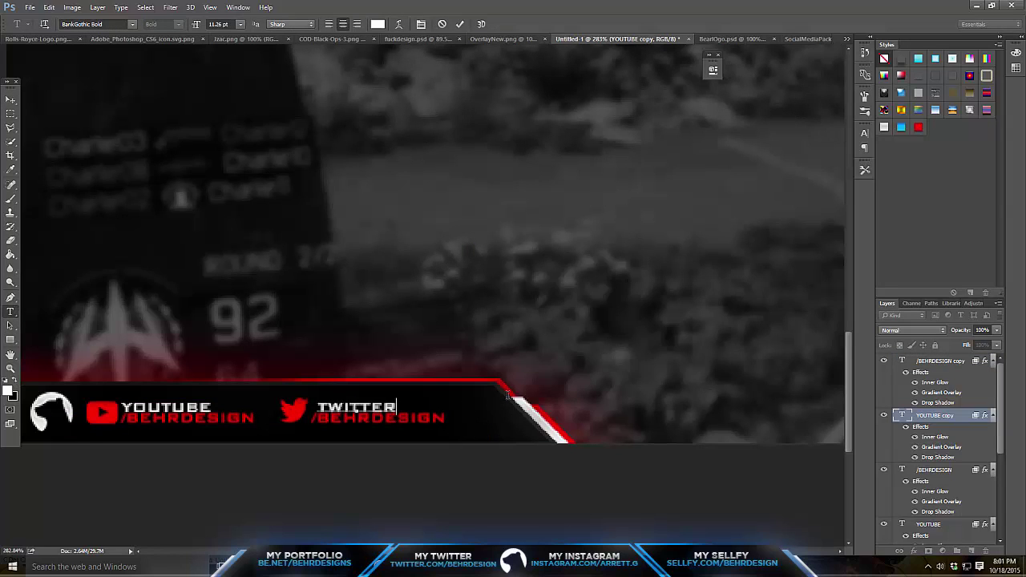
Shift the TWITTER text so its left edge lines up with the /BEHRDESIGN text beneath it.
{"action": "left_click", "coordinate": [11, 113]}
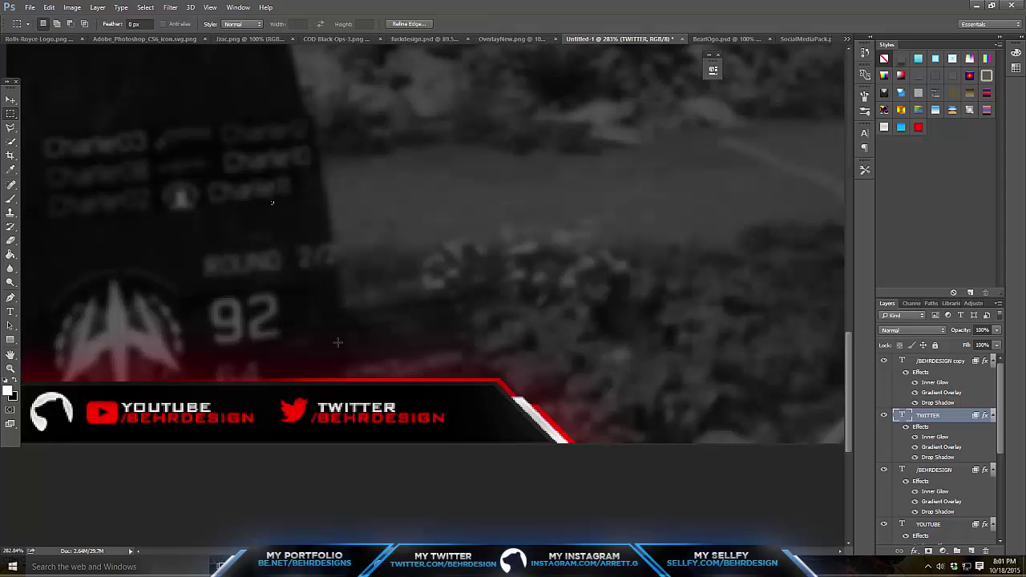
{"action": "left_click", "coordinate": [11, 98]}
{"action": "left_click_drag", "start_coordinate": [327, 331], "coordinate": [325, 331]}
{"action": "left_click", "coordinate": [12, 112]}
{"action": "key", "text": "ctrl+d"}
{"action": "left_click", "coordinate": [11, 99]}
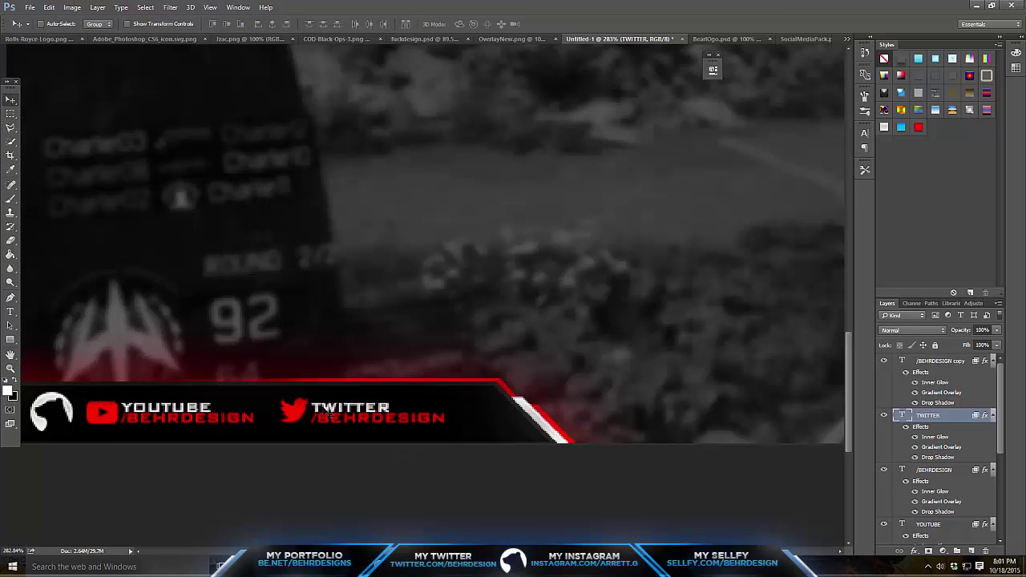
Select all four text layers with the Youtube and Twitter icon layers and shift them slightly right, away from the bear logo.
{"action": "left_click", "coordinate": [10, 367]}
{"action": "scroll", "coordinate": [307, 382], "scroll_direction": "down", "scroll_amount": 1}
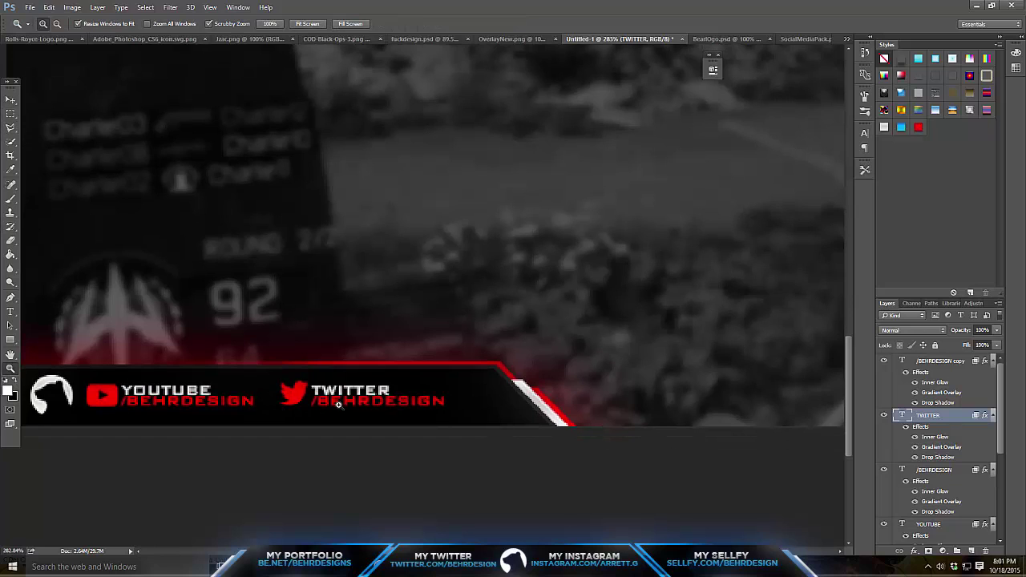
{"action": "left_click", "coordinate": [946, 361]}
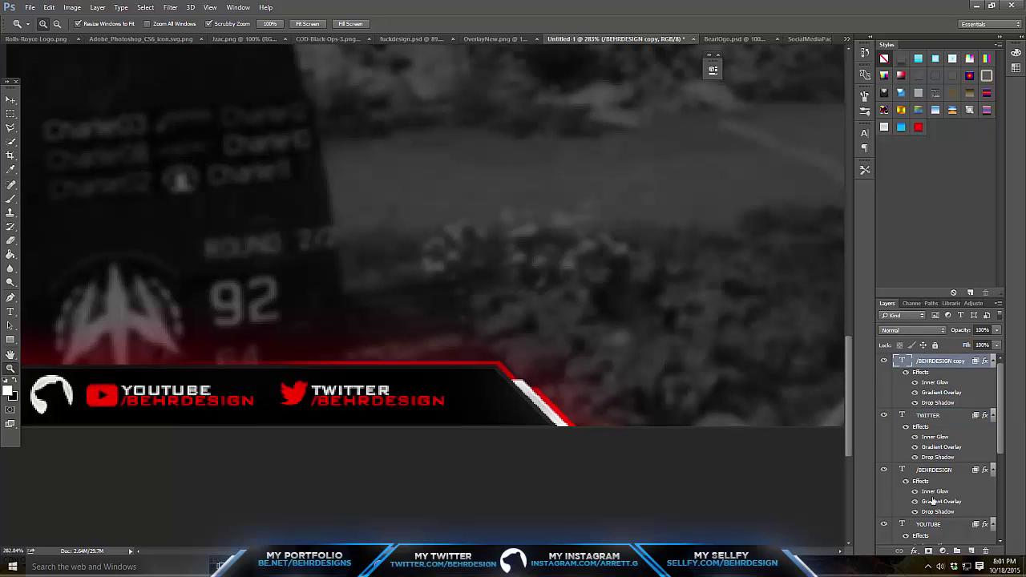
{"action": "scroll", "coordinate": [932, 486], "scroll_direction": "down", "scroll_amount": 3}
{"action": "left_click", "coordinate": [930, 426], "text": "shift"}
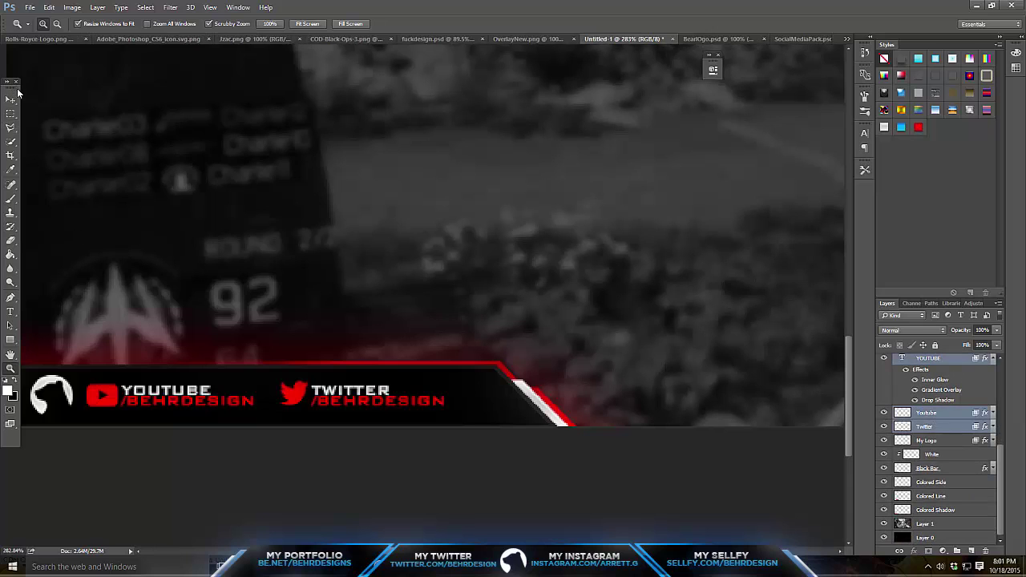
{"action": "left_click", "coordinate": [11, 98]}
{"action": "left_click_drag", "start_coordinate": [109, 120], "coordinate": [134, 118]}
{"action": "left_click", "coordinate": [10, 368]}
{"action": "left_click_drag", "start_coordinate": [383, 314], "coordinate": [264, 398]}
{"action": "left_click_drag", "start_coordinate": [327, 361], "coordinate": [403, 356]}
{"action": "scroll", "coordinate": [558, 312], "scroll_direction": "up", "scroll_amount": 1}
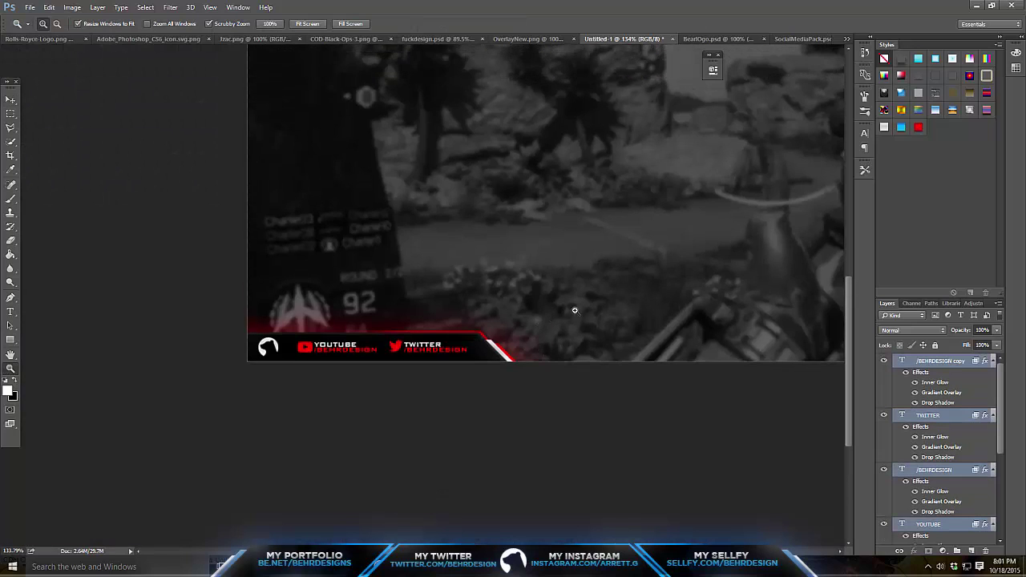
{"action": "left_click_drag", "start_coordinate": [575, 310], "coordinate": [510, 379]}
{"action": "left_click_drag", "start_coordinate": [371, 421], "coordinate": [364, 366]}
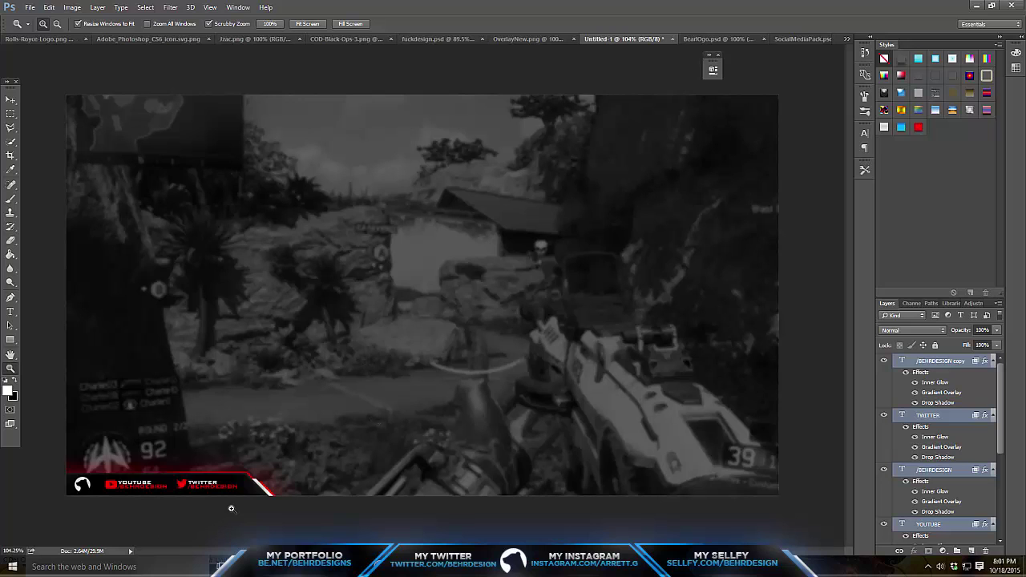
Add a layer clipped to Black Bar, paint soft white spots behind the logo and channel labels, and lower the layer's opacity.
{"action": "left_click", "coordinate": [83, 476]}
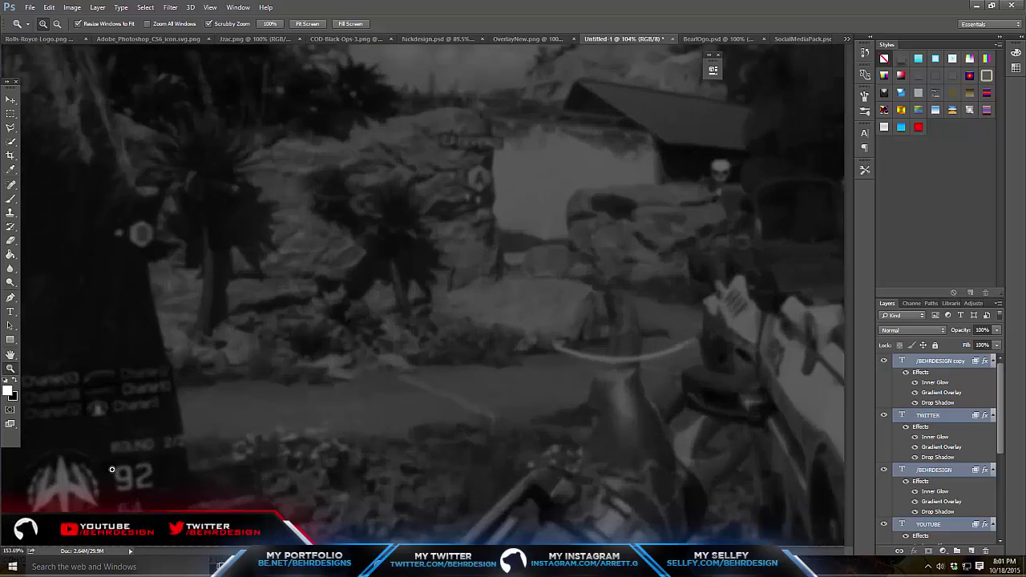
{"action": "scroll", "coordinate": [924, 463], "scroll_direction": "down", "scroll_amount": 5}
{"action": "left_click", "coordinate": [932, 452]}
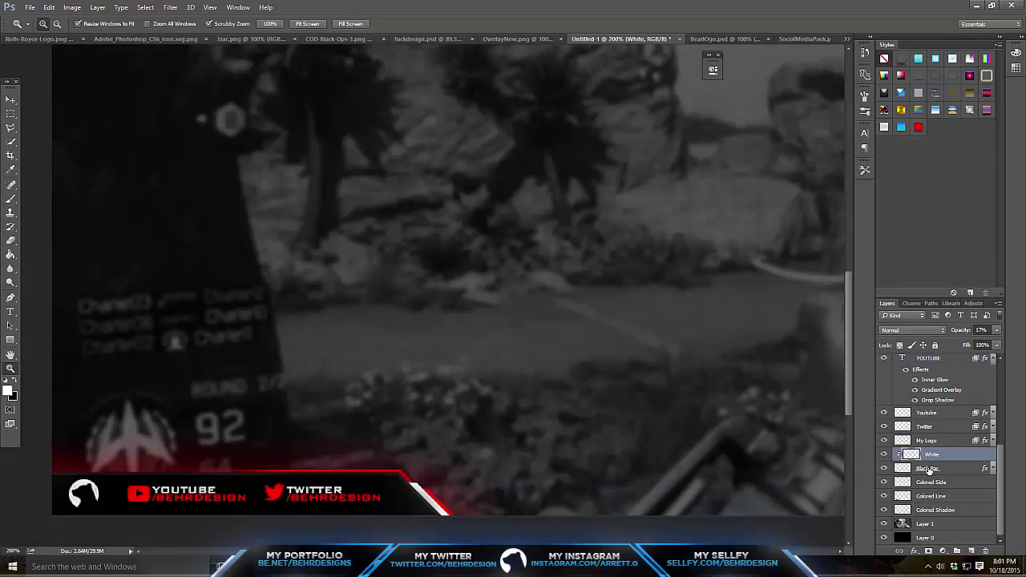
{"action": "left_click", "coordinate": [928, 470]}
{"action": "left_click", "coordinate": [970, 550]}
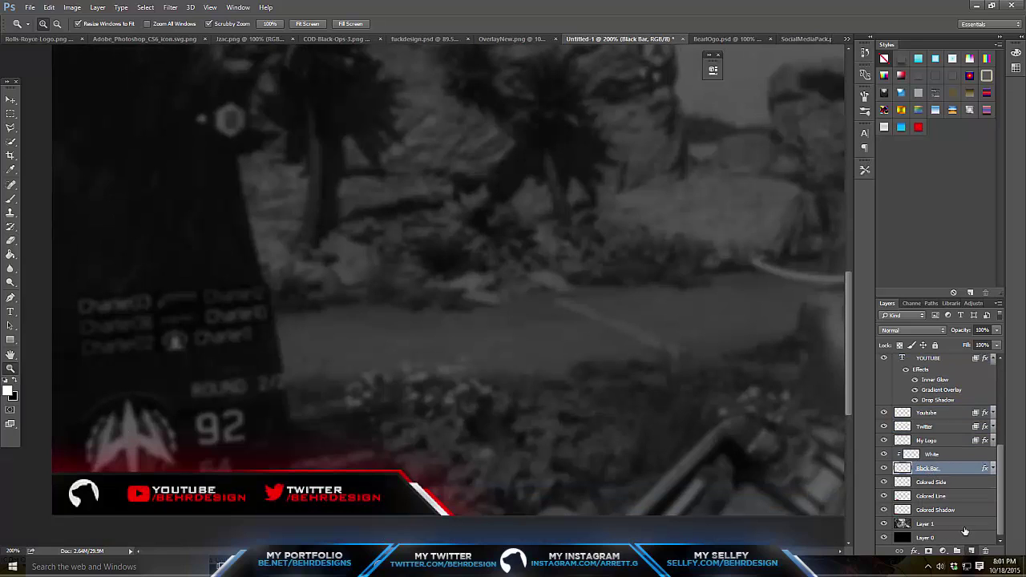
{"action": "left_click", "coordinate": [10, 199]}
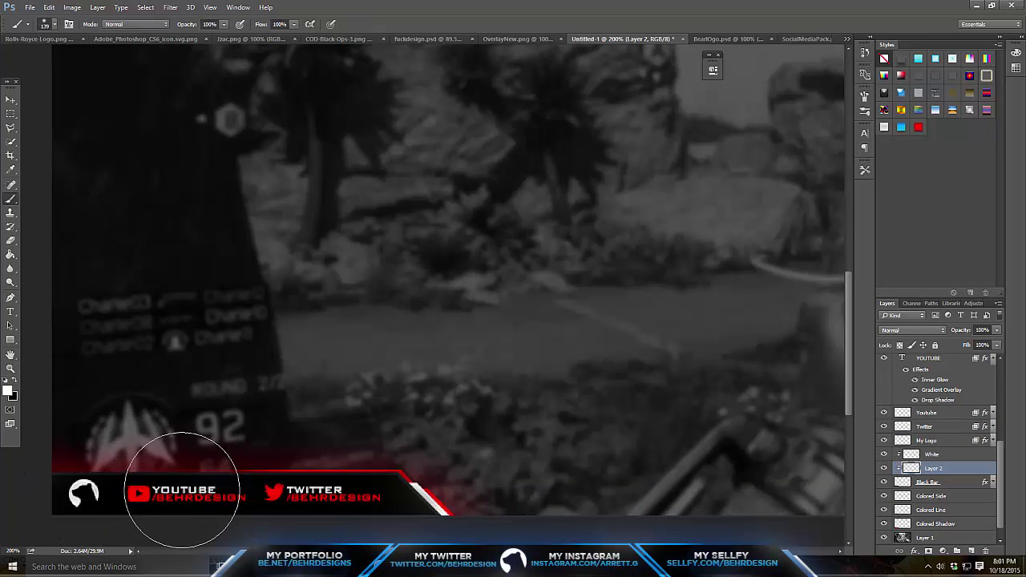
{"action": "left_click", "coordinate": [183, 492]}
{"action": "left_click", "coordinate": [321, 488]}
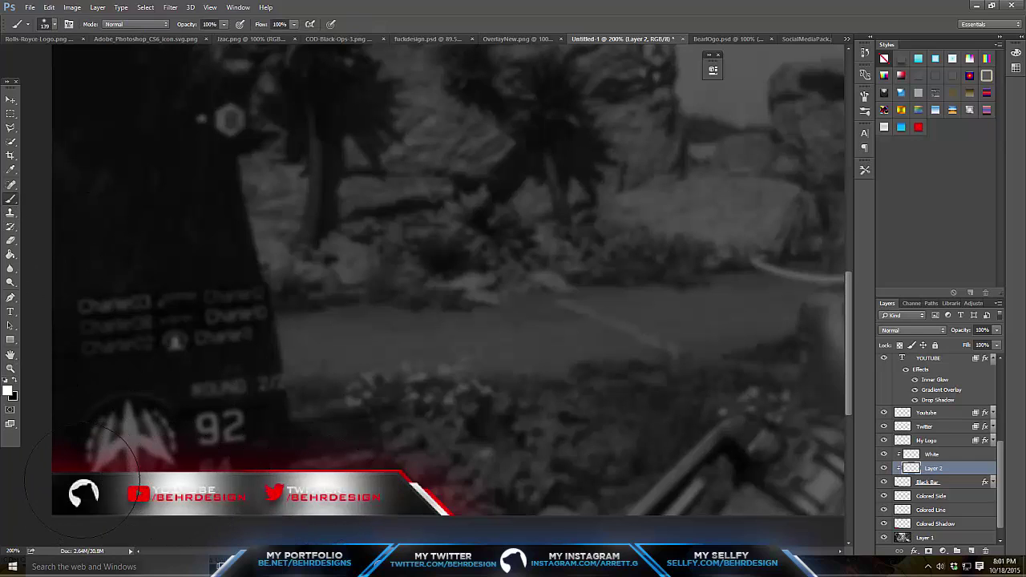
{"action": "left_click", "coordinate": [996, 330]}
{"action": "left_click_drag", "start_coordinate": [996, 343], "coordinate": [945, 344]}
On another clipped layer, dab smaller soft white glows along the bar's bottom edge and reduce the layer's opacity to 28%.
{"action": "left_click", "coordinate": [971, 551]}
{"action": "left_click", "coordinate": [47, 24]}
{"action": "left_click", "coordinate": [78, 58]}
{"action": "left_click", "coordinate": [319, 532]}
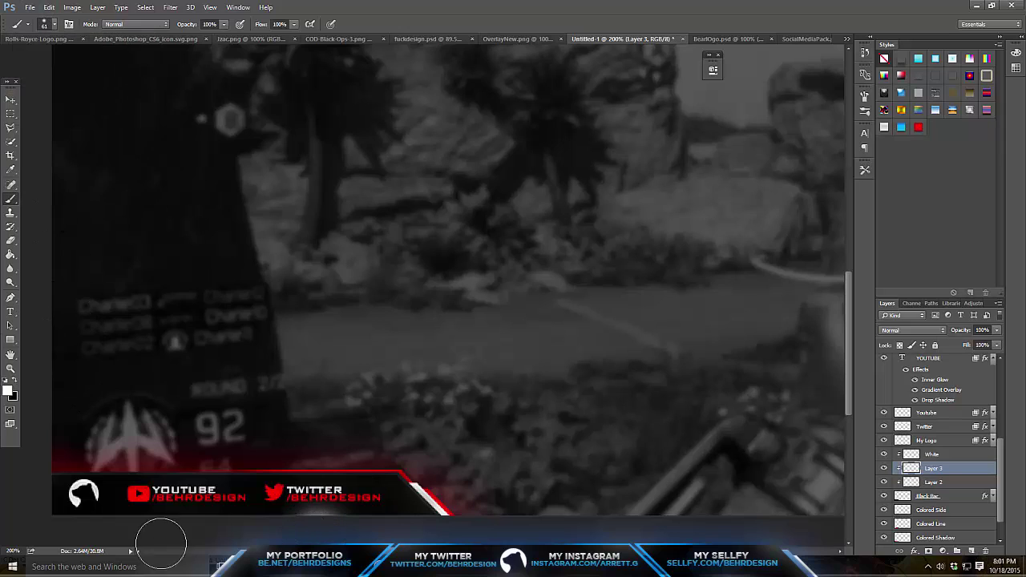
{"action": "left_click", "coordinate": [178, 537]}
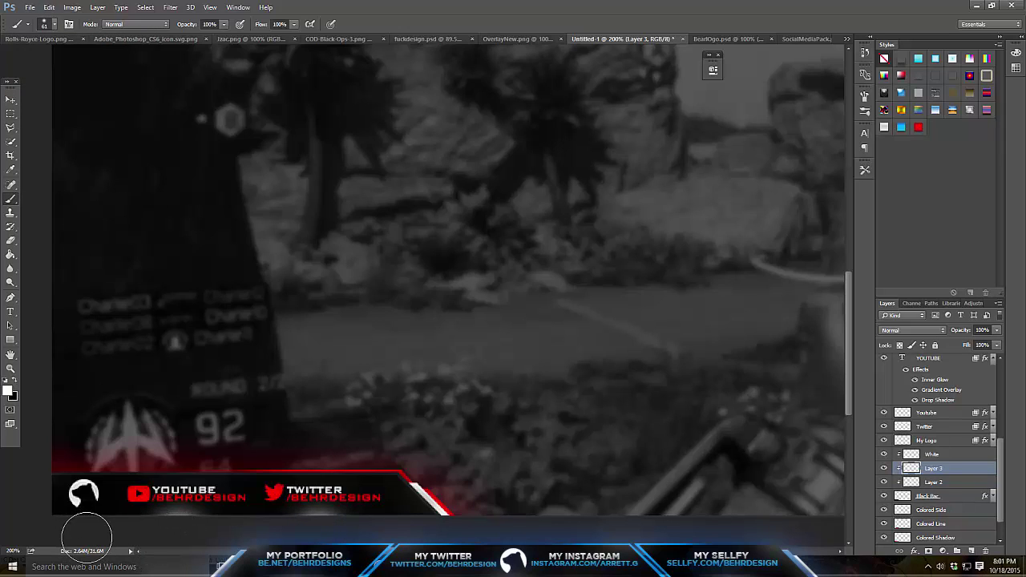
{"action": "left_click_drag", "start_coordinate": [997, 331], "coordinate": [957, 344]}
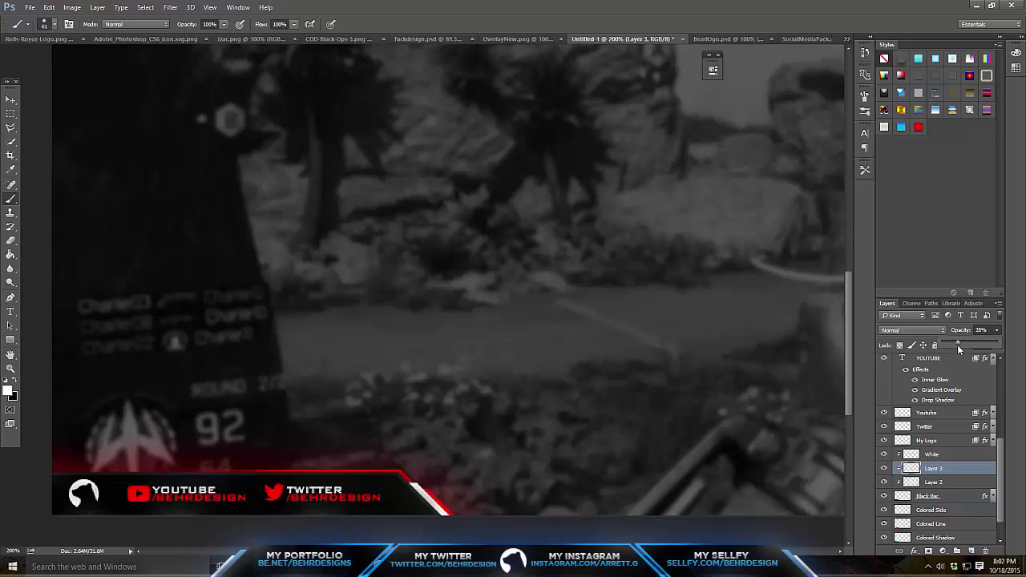
Collapse the effects lists of the four text layers and make the topmost /BEHRDESIGN copy the active layer.
{"action": "left_click", "coordinate": [10, 369]}
{"action": "left_click_drag", "start_coordinate": [302, 358], "coordinate": [294, 467]}
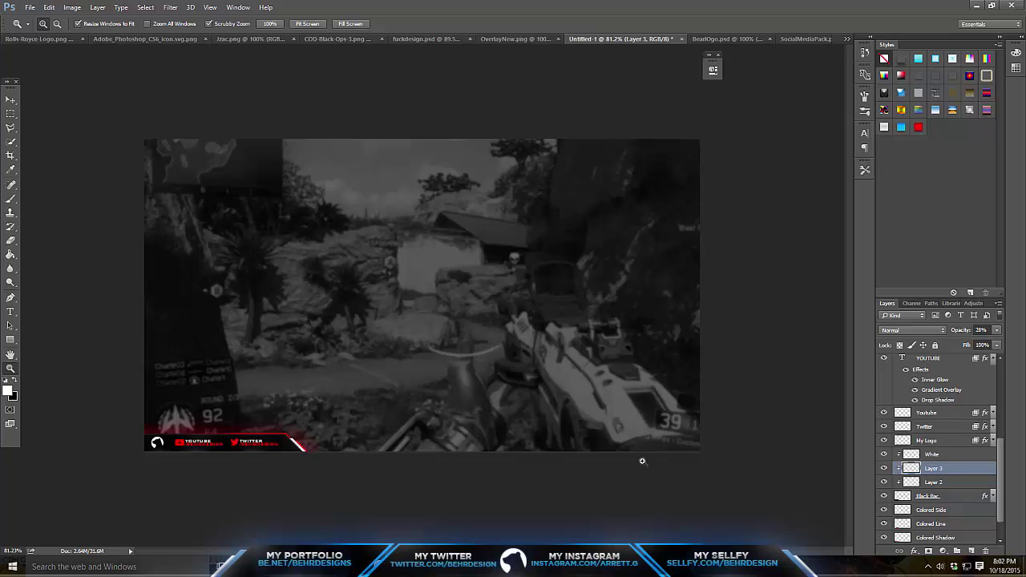
{"action": "scroll", "coordinate": [912, 465], "scroll_direction": "down", "scroll_amount": 2}
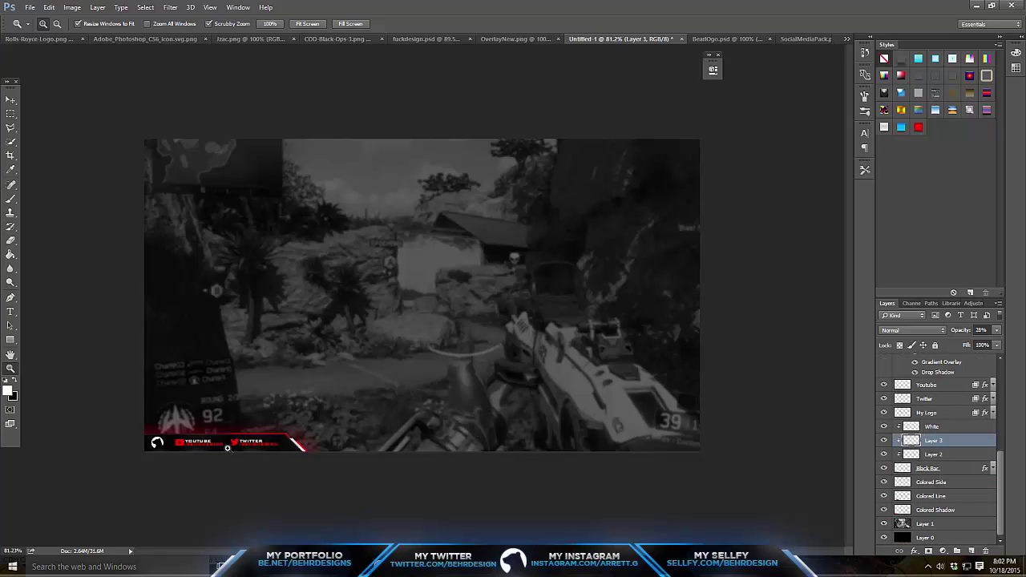
{"action": "scroll", "coordinate": [1003, 365], "scroll_direction": "up", "scroll_amount": 10}
{"action": "left_click", "coordinate": [953, 361]}
{"action": "left_click", "coordinate": [992, 374]}
{"action": "left_click", "coordinate": [993, 374]}
{"action": "left_click", "coordinate": [993, 389]}
{"action": "left_click", "coordinate": [992, 402]}
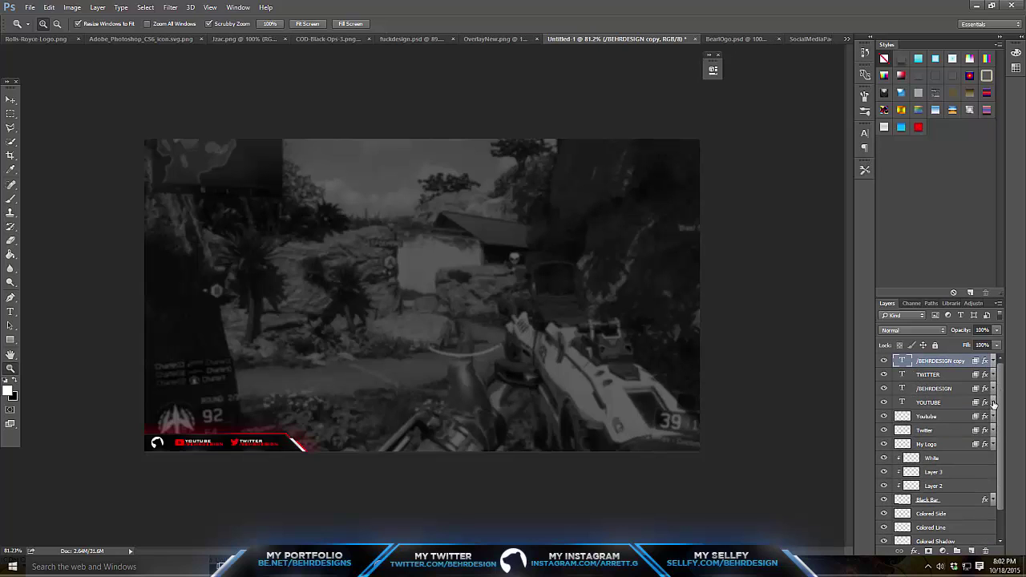
Add a Hue/Saturation adjustment layer above all other layers and name it Color Changer.
{"action": "left_click", "coordinate": [944, 553]}
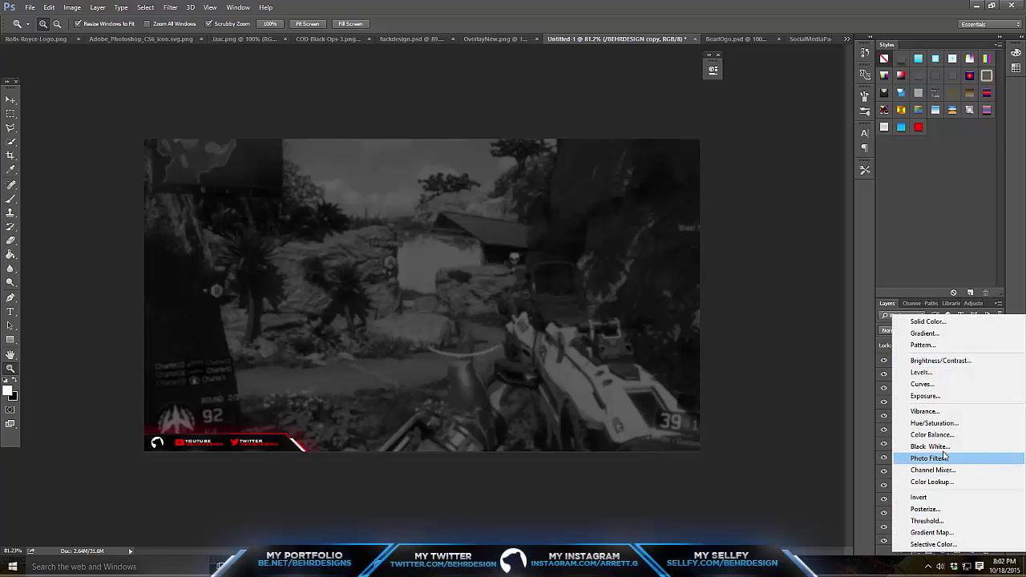
{"action": "left_click", "coordinate": [948, 423]}
{"action": "double_click", "coordinate": [961, 361]}
{"action": "type", "text": "c"}
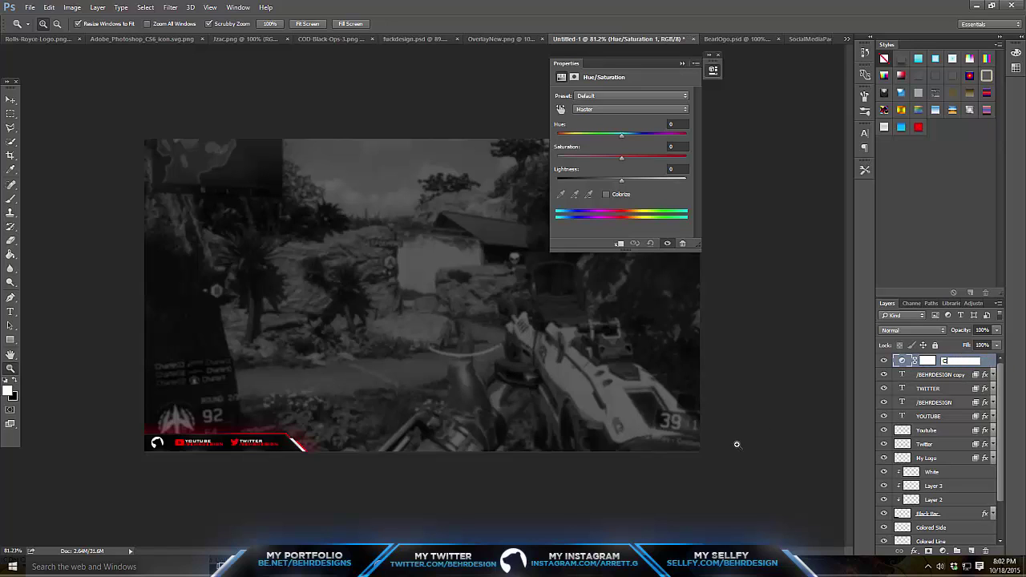
{"action": "left_click", "coordinate": [224, 489]}
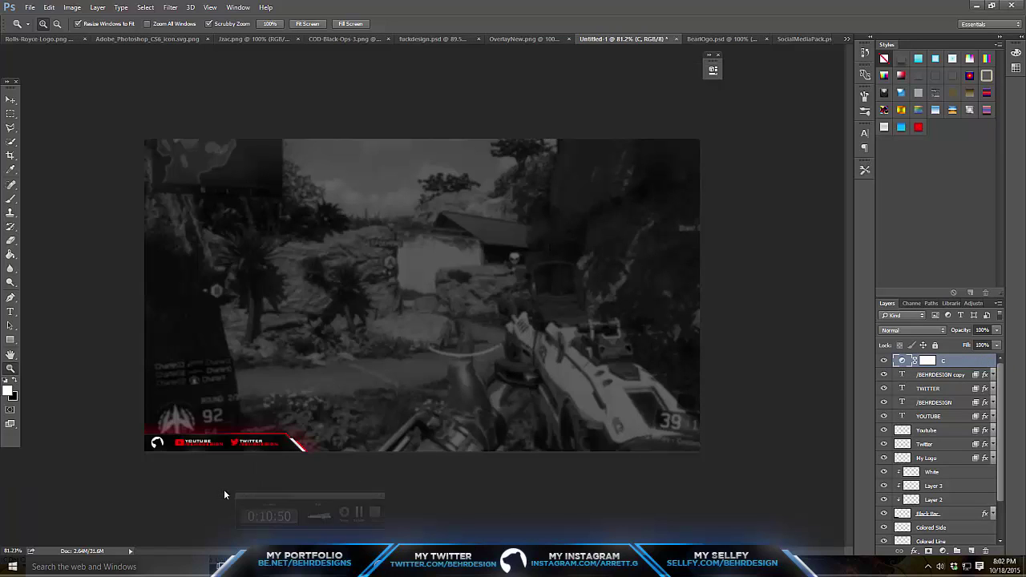
{"action": "double_click", "coordinate": [944, 361]}
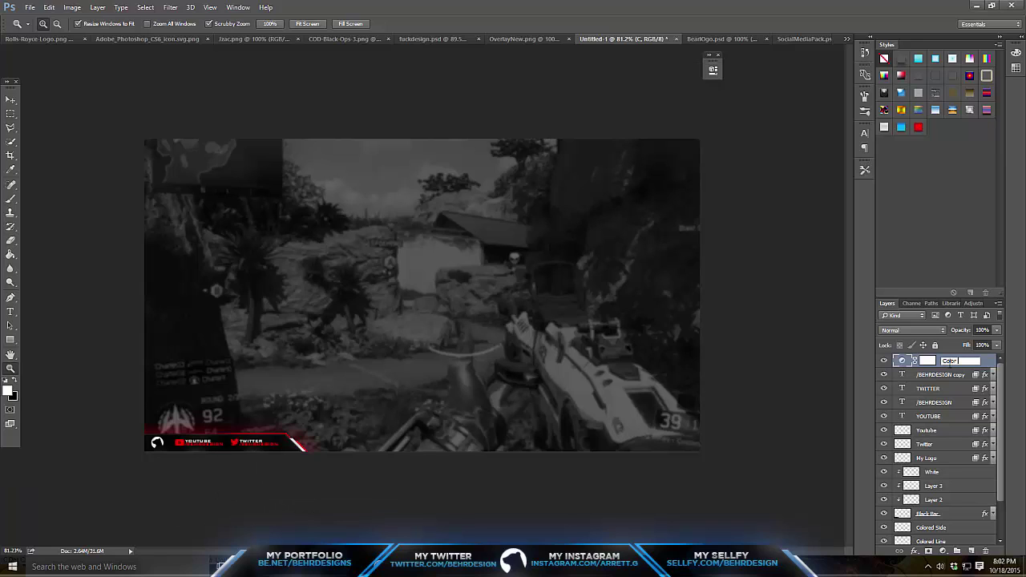
{"action": "key", "text": "Return"}
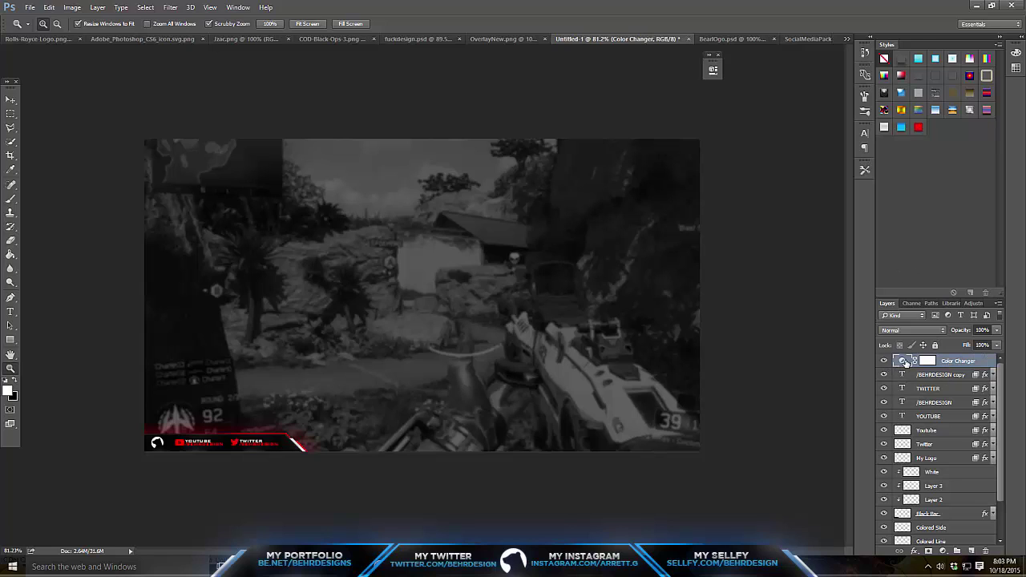
Recolour the red overlay accents to light blue by setting the Color Changer layer's hue to -166.
{"action": "double_click", "coordinate": [904, 362]}
{"action": "left_click_drag", "start_coordinate": [620, 137], "coordinate": [565, 141]}
{"action": "left_click", "coordinate": [220, 481]}
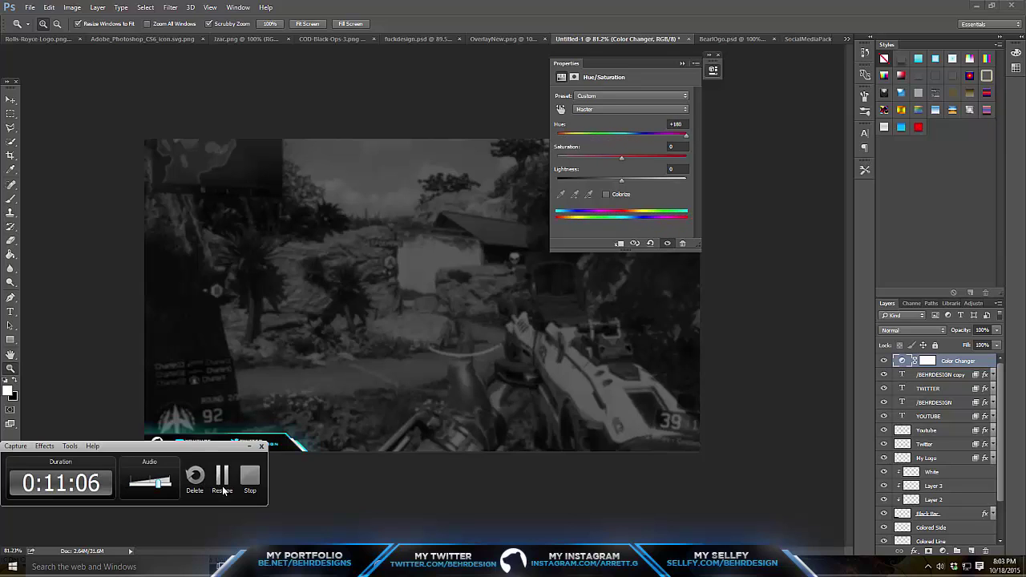
{"action": "left_click", "coordinate": [223, 490]}
{"action": "left_click", "coordinate": [11, 99]}
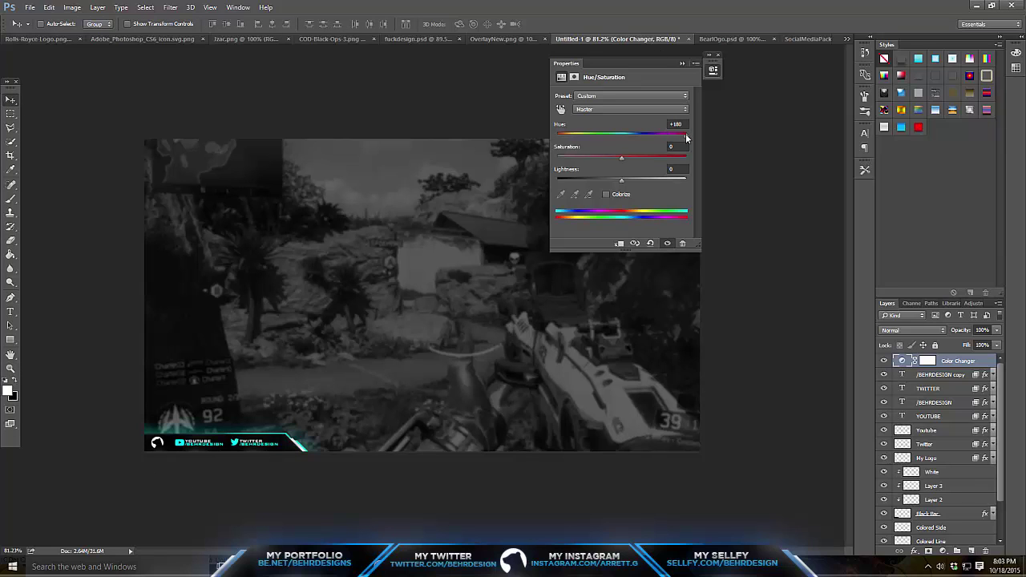
{"action": "left_click_drag", "start_coordinate": [687, 141], "coordinate": [750, 162]}
{"action": "left_click_drag", "start_coordinate": [685, 167], "coordinate": [560, 146]}
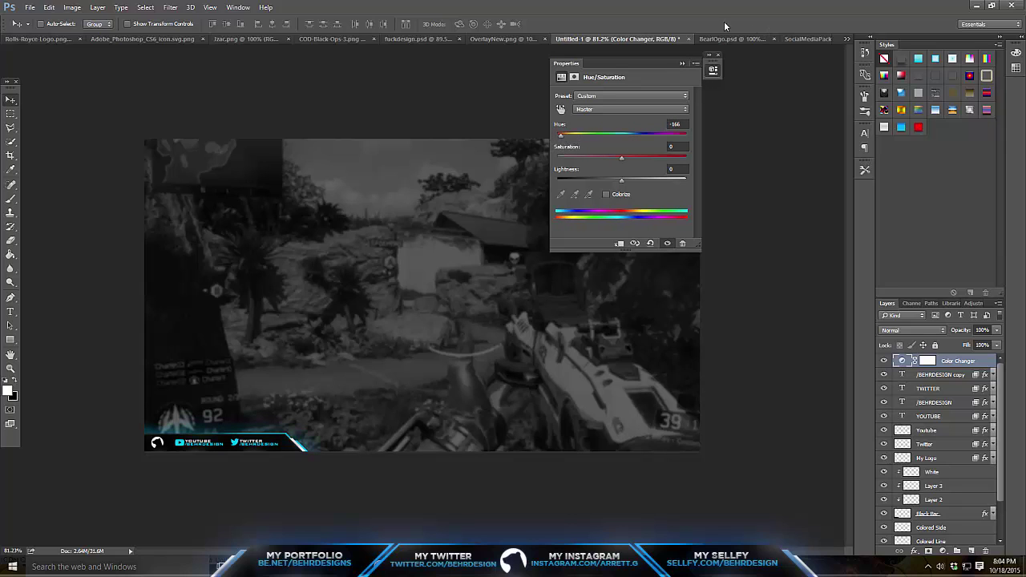
{"action": "left_click", "coordinate": [683, 63]}
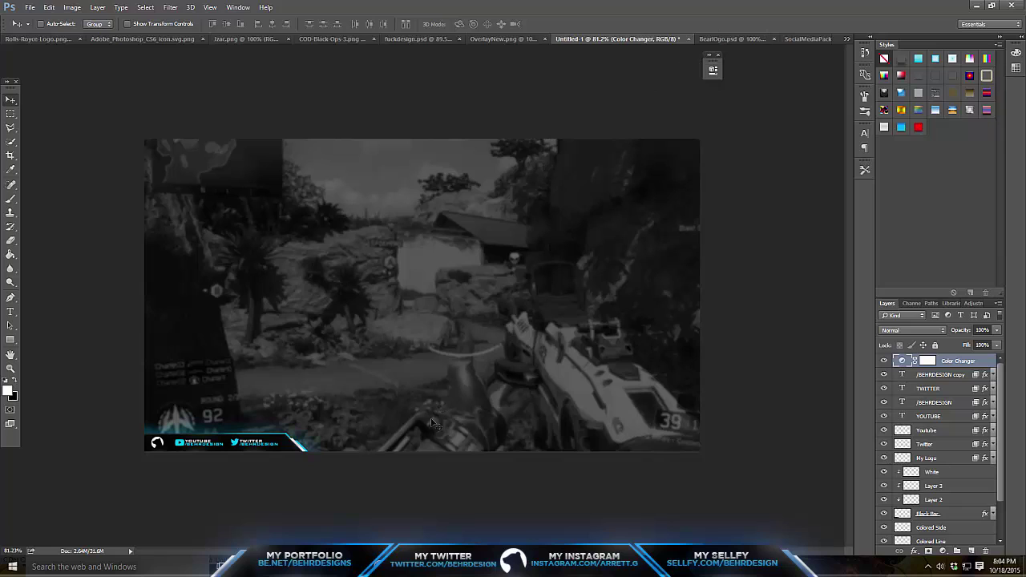
{"action": "left_click", "coordinate": [10, 368]}
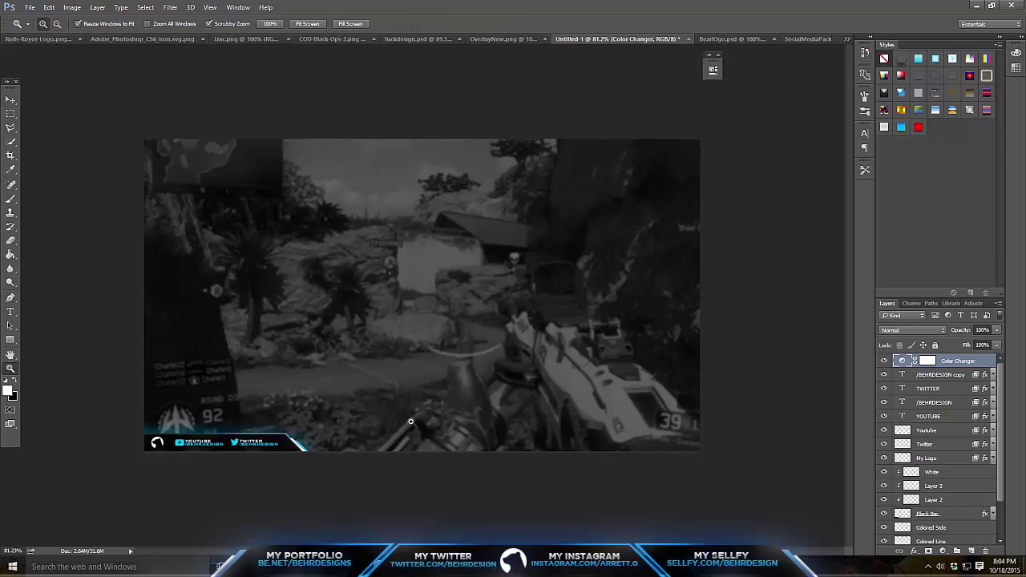
Hide the gameplay image Layer 1 and the black background Layer 0 so only the overlay bar shows over transparency.
{"action": "scroll", "coordinate": [884, 434], "scroll_direction": "down", "scroll_amount": 2}
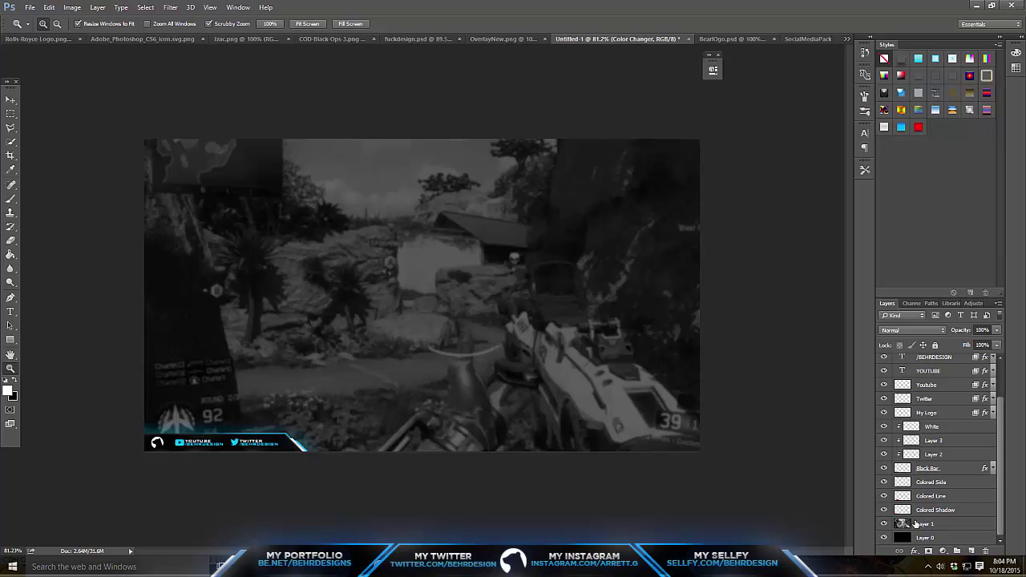
{"action": "left_click", "coordinate": [923, 523]}
{"action": "left_click", "coordinate": [884, 524]}
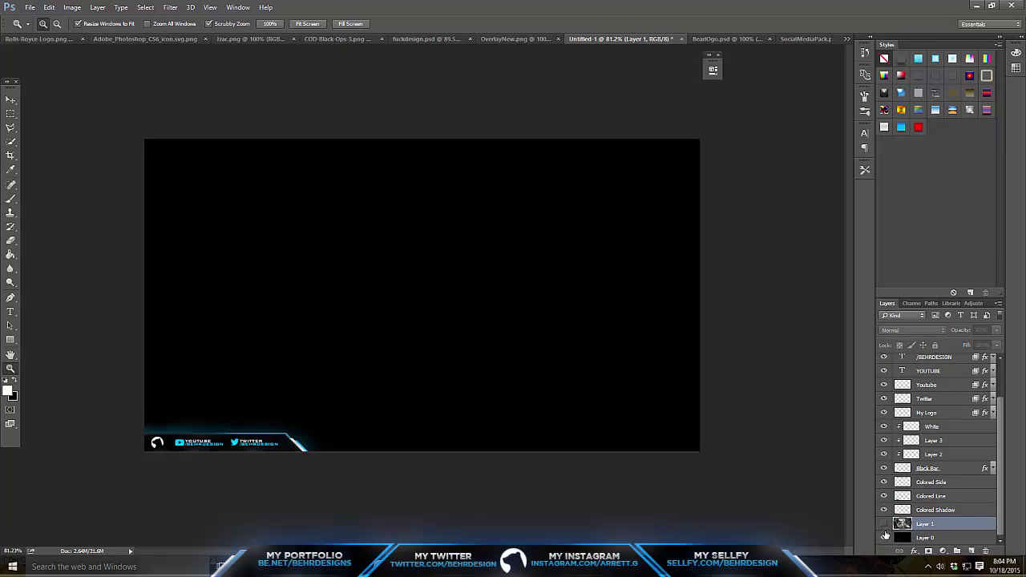
{"action": "left_click", "coordinate": [884, 538]}
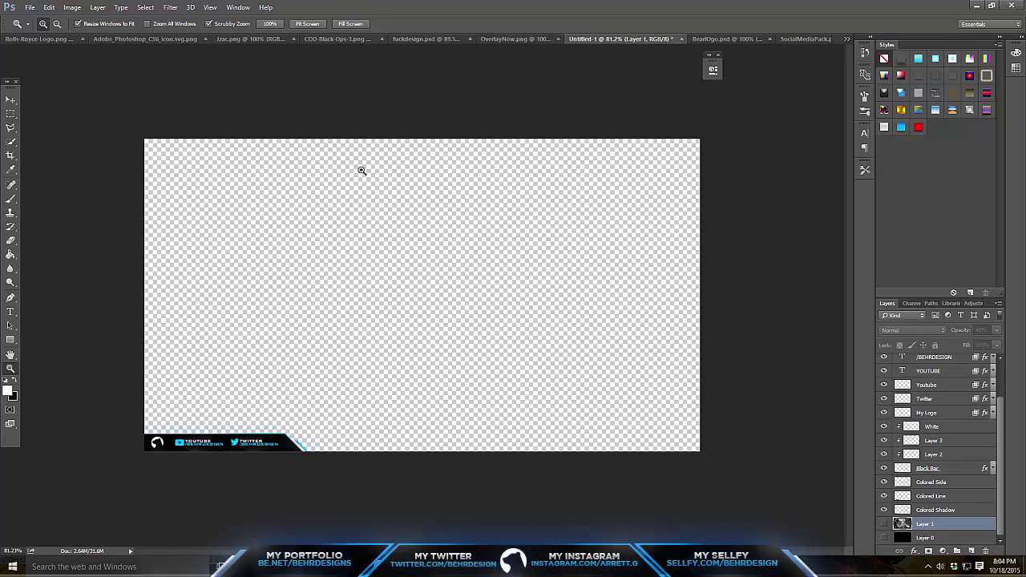
Set up saving the overlay to the Desktop in PNG format, and cancel the save.
{"action": "left_click", "coordinate": [30, 7]}
{"action": "left_click", "coordinate": [33, 126]}
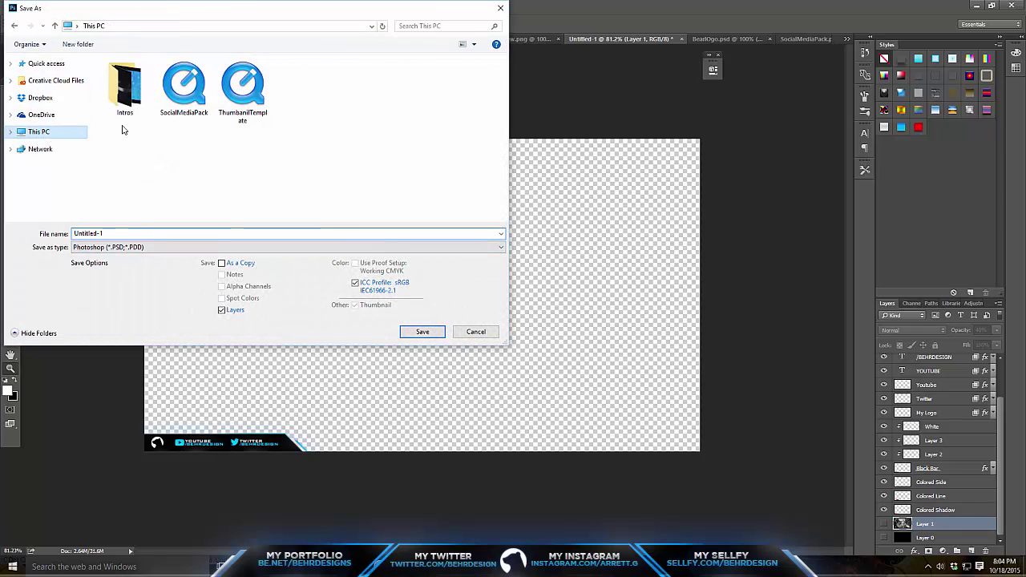
{"action": "double_click", "coordinate": [172, 80]}
{"action": "left_click", "coordinate": [120, 247]}
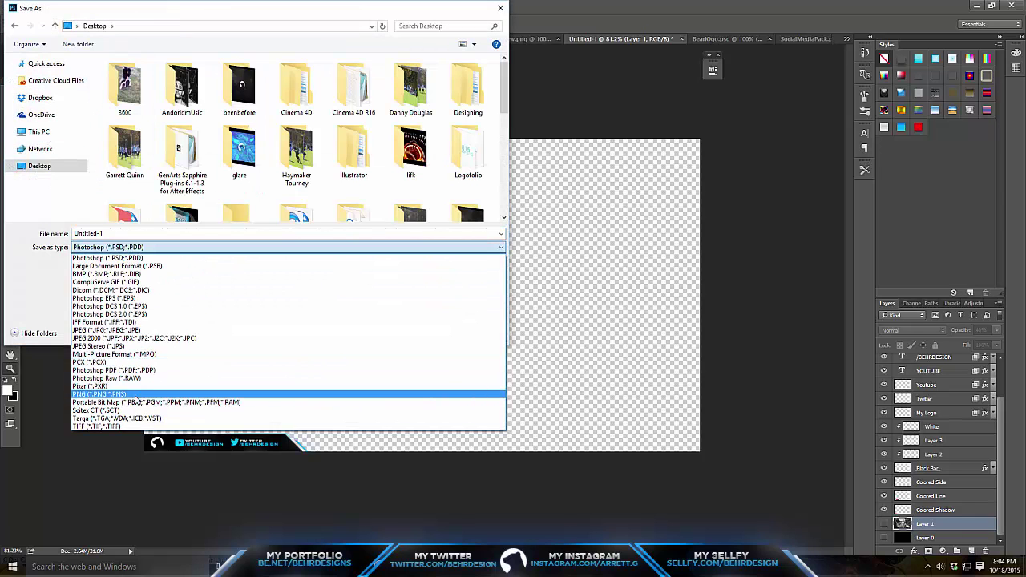
{"action": "left_click", "coordinate": [137, 395]}
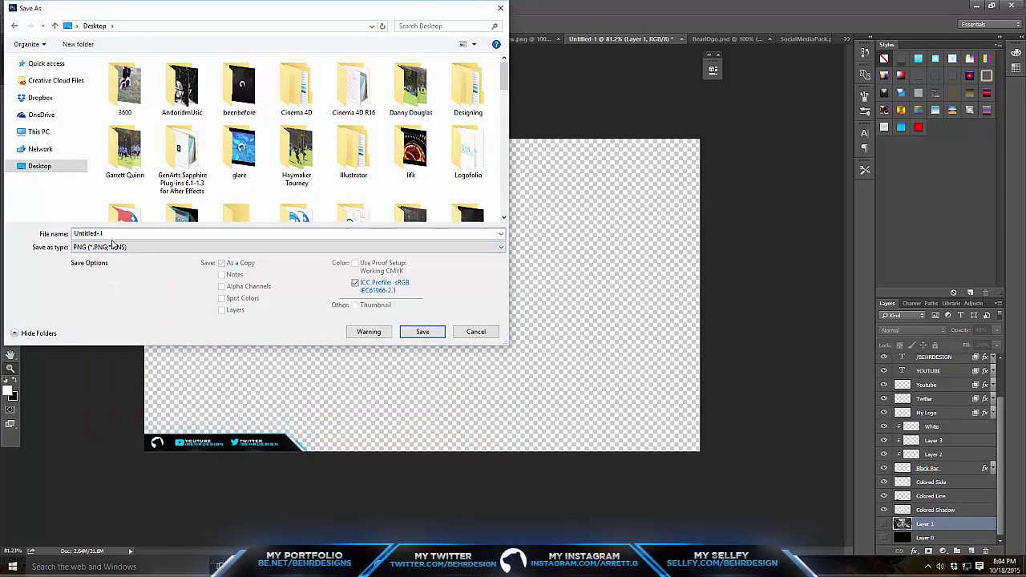
{"action": "left_click", "coordinate": [476, 335]}
Show the gameplay image Layer 1 and the black background Layer 0 again.
{"action": "left_click", "coordinate": [883, 524]}
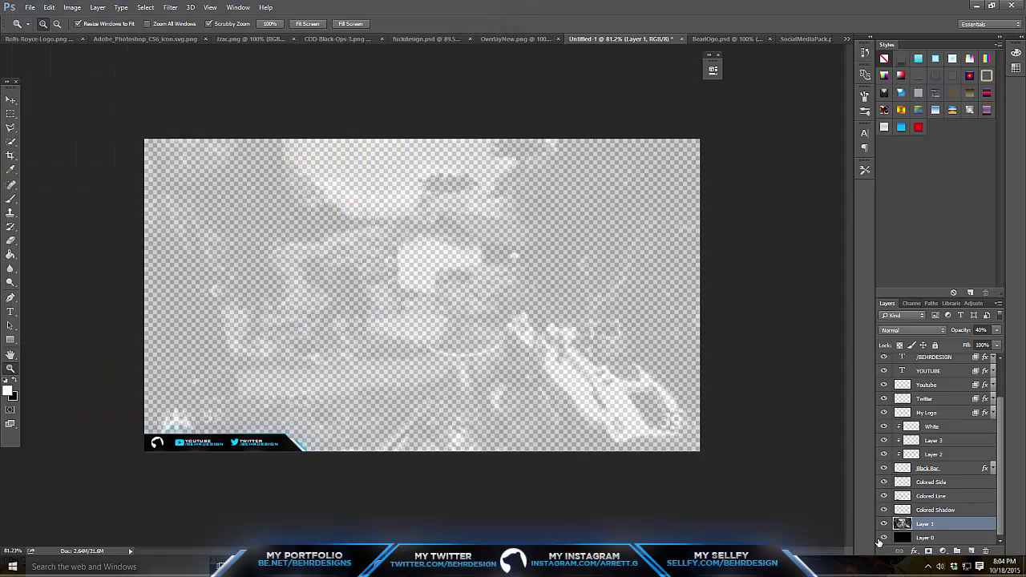
{"action": "left_click", "coordinate": [884, 537]}
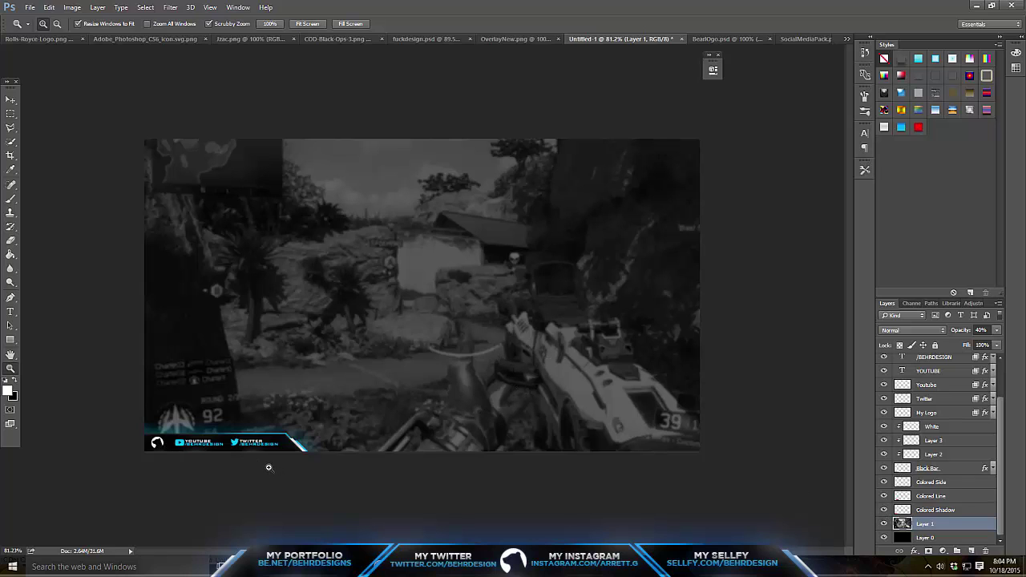
Switch to the web browser, go to youtube.com and view the own channel's uploaded videos in the Video Manager.
{"action": "left_click", "coordinate": [974, 4]}
{"action": "type", "text": "youtube.com"}
{"action": "key", "text": "Return"}
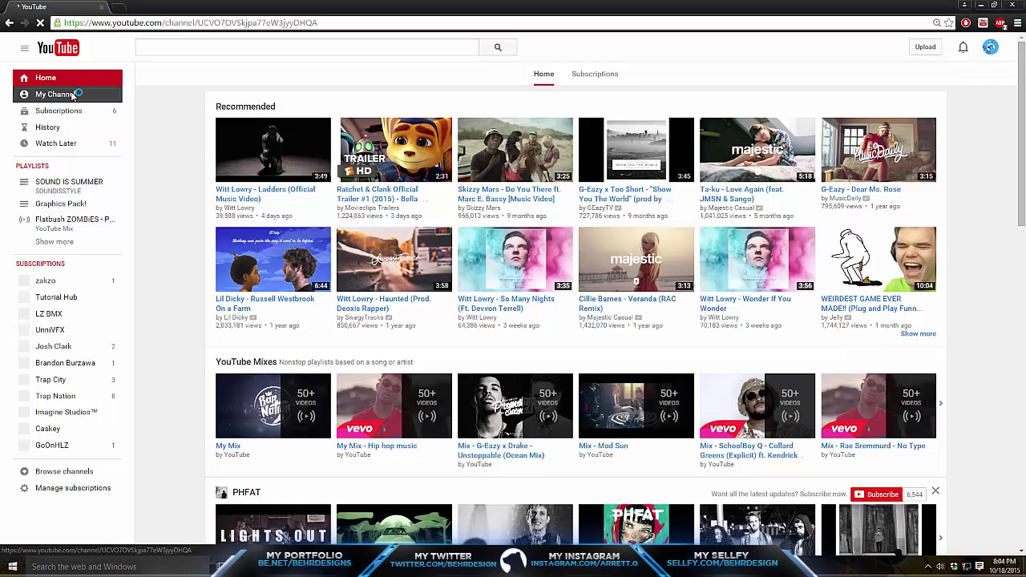
{"action": "left_click", "coordinate": [72, 96]}
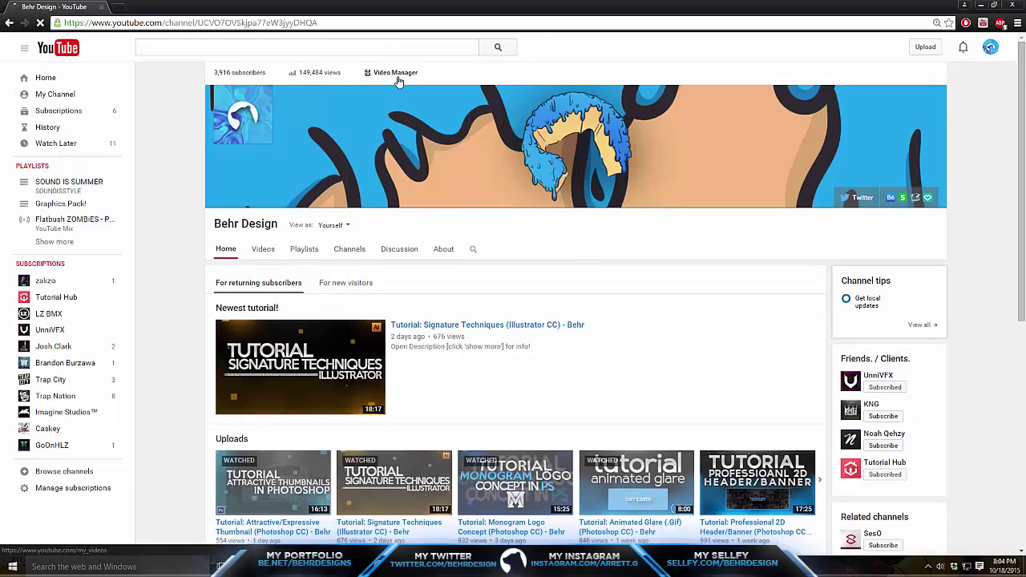
{"action": "left_click", "coordinate": [396, 77]}
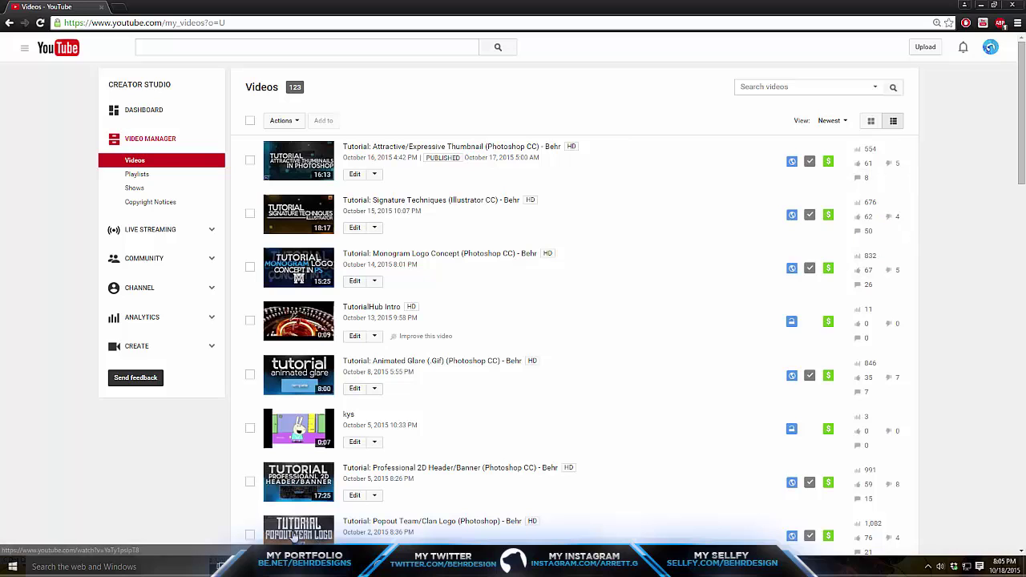
Switch back to Photoshop and take a closer look at the overlay's corner bar.
{"action": "left_click", "coordinate": [249, 567]}
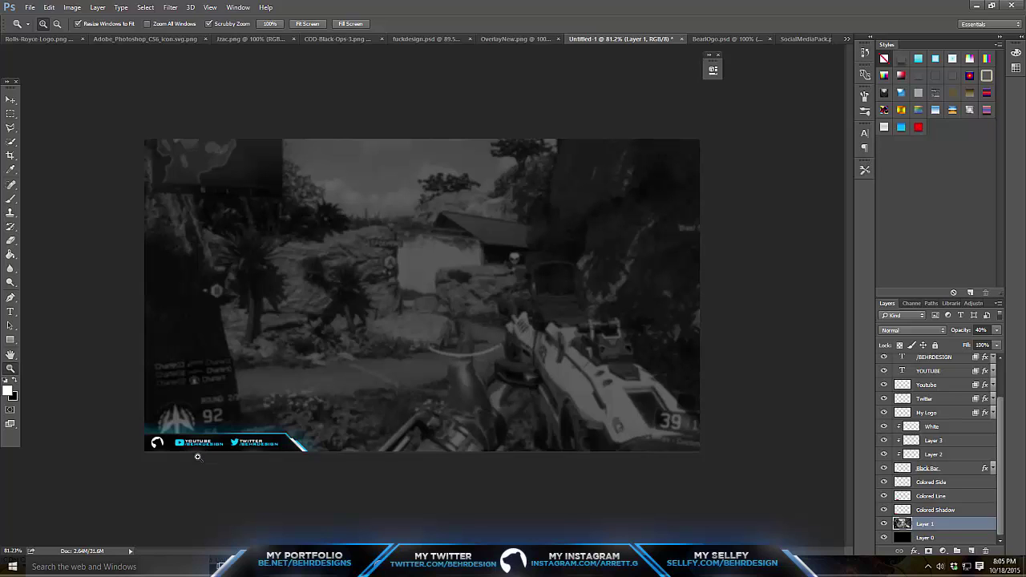
{"action": "left_click_drag", "start_coordinate": [213, 456], "coordinate": [224, 451]}
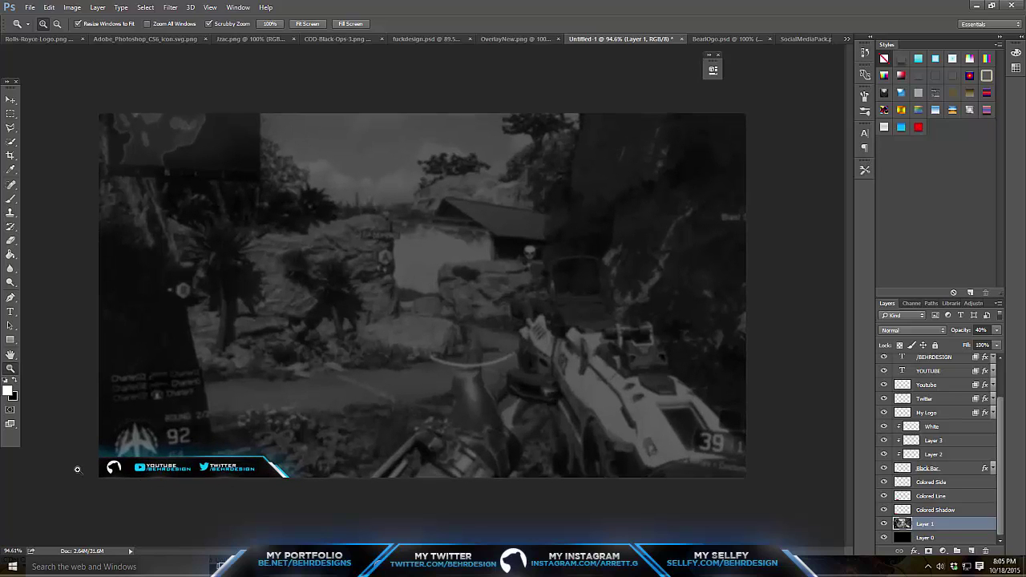